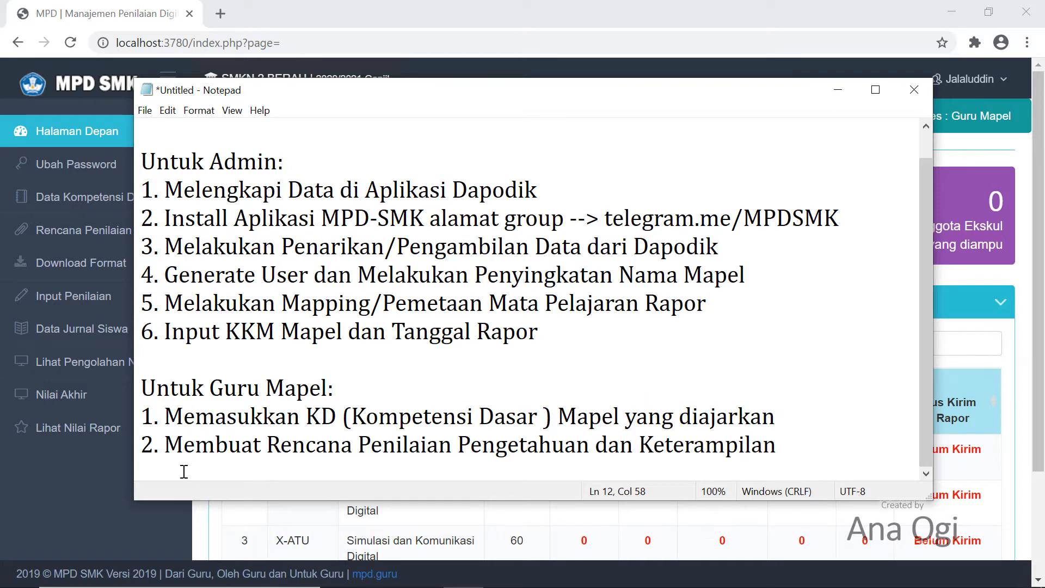
- Review the subject-teacher checklist item on knowledge and skills assessment plans, then minimize the notes to reveal the MPD SMK site
{"action": "left_click", "coordinate": [194, 444]}
{"action": "left_click", "coordinate": [393, 446]}
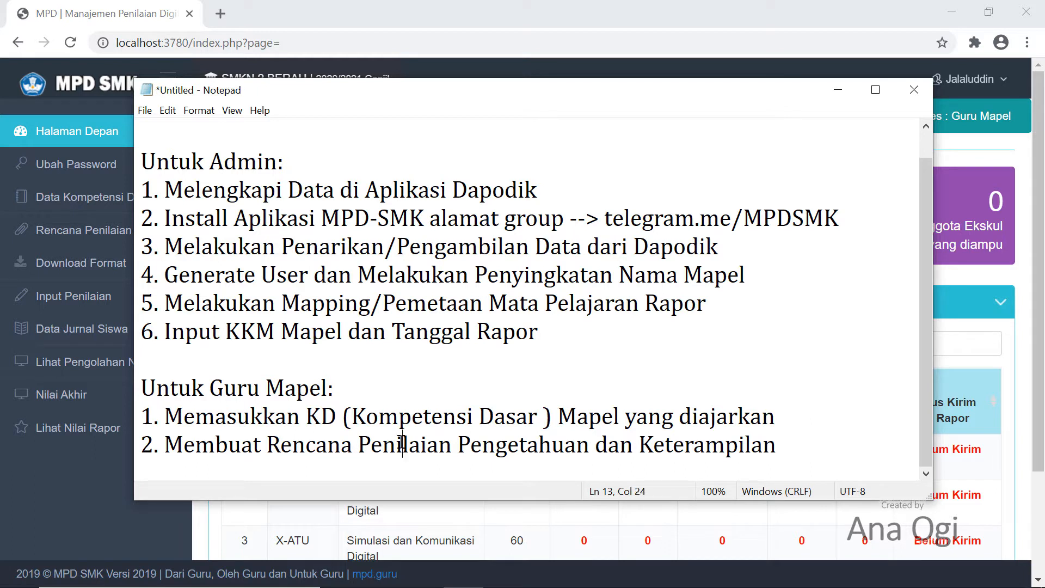
{"action": "left_click", "coordinate": [497, 447]}
{"action": "left_click", "coordinate": [641, 446]}
{"action": "left_click", "coordinate": [838, 90]}
- Display the Data Kompetensi Dasar list for the subject Simulasi dan Komunikasi Digital
{"action": "left_click", "coordinate": [82, 201]}
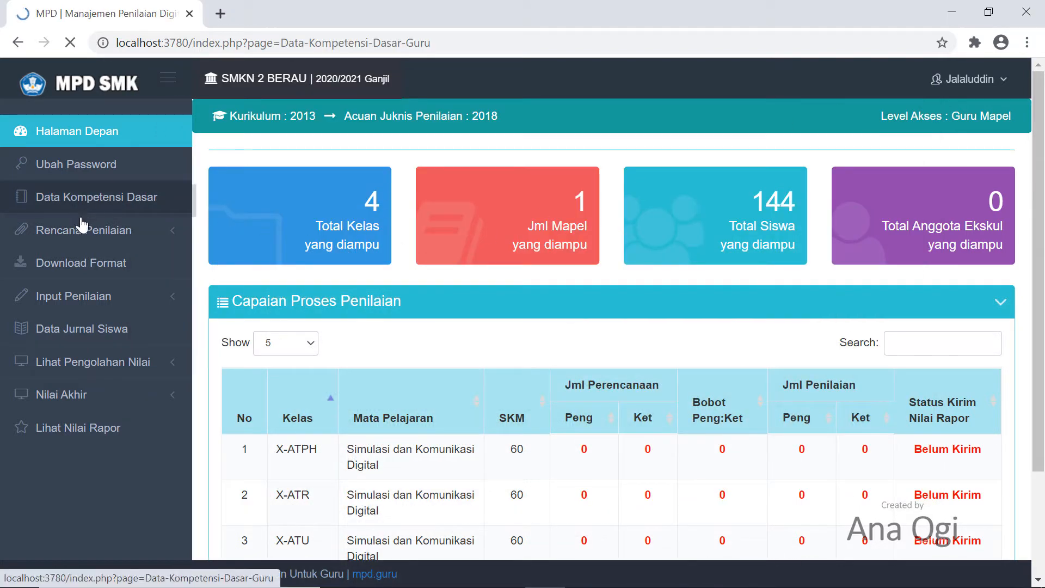
{"action": "left_click", "coordinate": [488, 236]}
{"action": "left_click", "coordinate": [484, 270]}
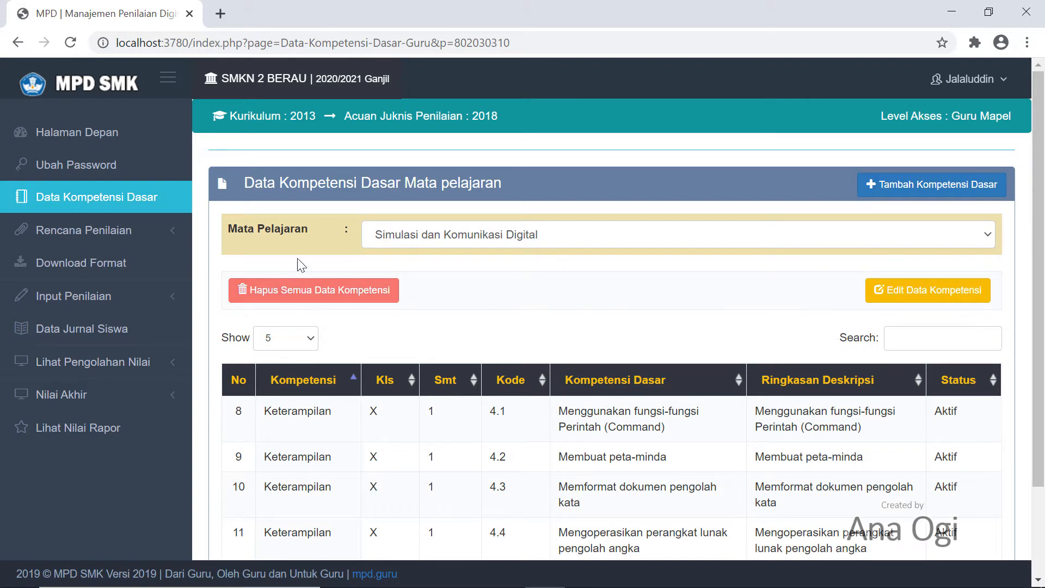
- Start a Rencana Pengetahuan for class X-ATPH, subject Simulasi dan Komunikasi Digital, with 2 daily assessments (PH)
{"action": "left_click", "coordinate": [69, 236]}
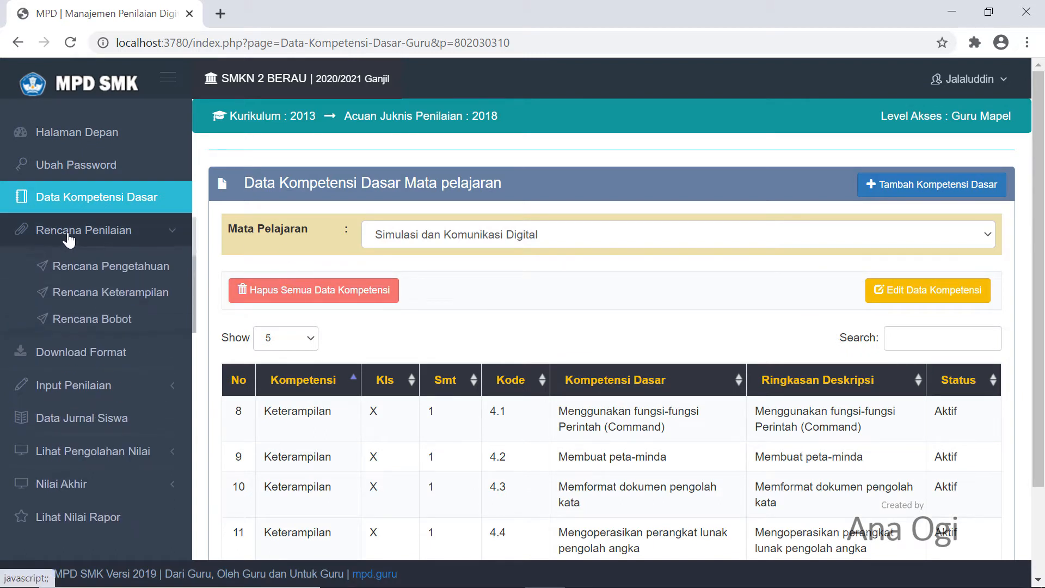
{"action": "left_click", "coordinate": [102, 275]}
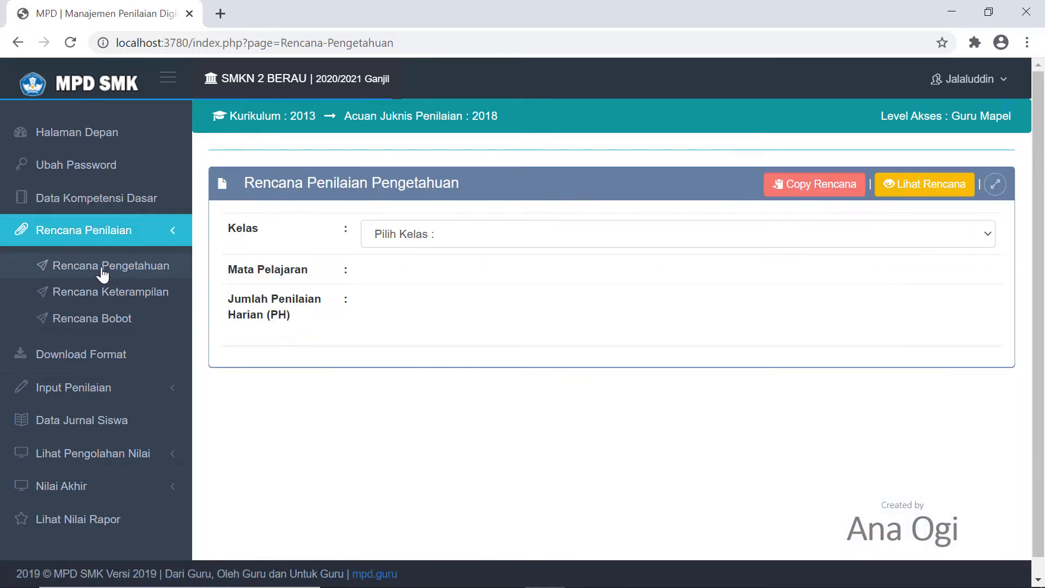
{"action": "left_click", "coordinate": [445, 234]}
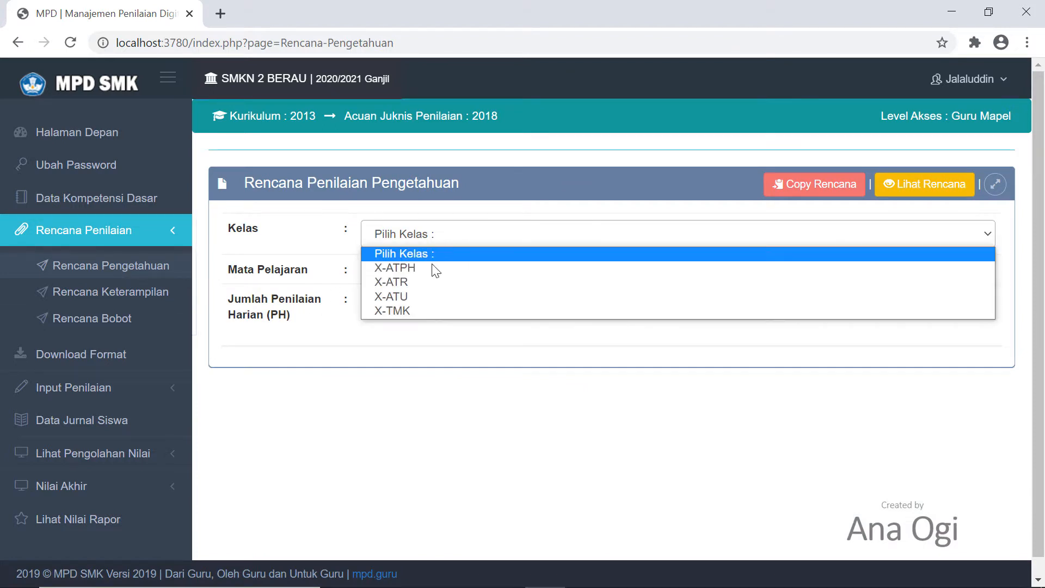
{"action": "left_click", "coordinate": [430, 267]}
{"action": "left_click", "coordinate": [460, 276]}
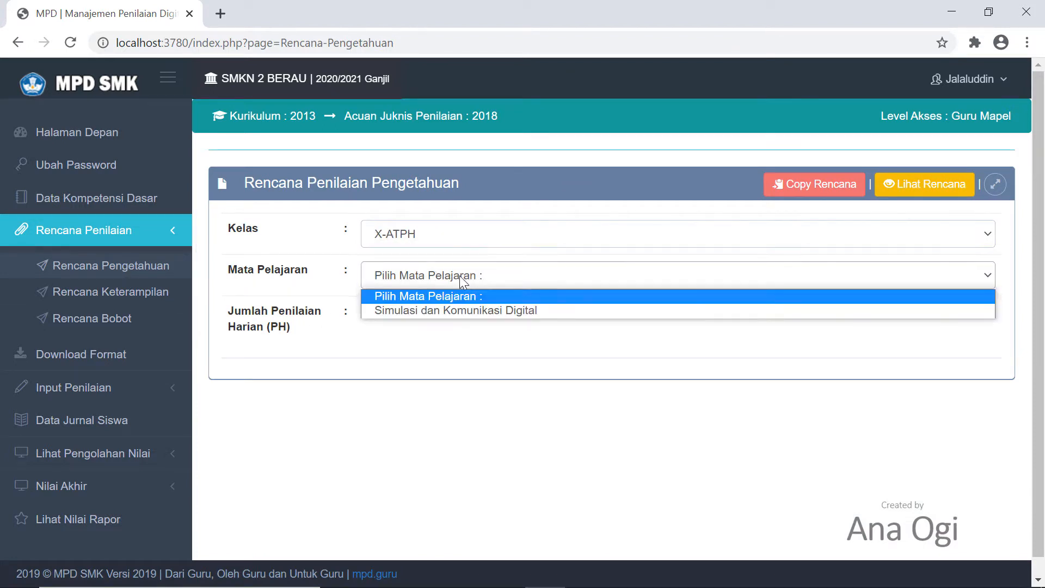
{"action": "left_click", "coordinate": [446, 309]}
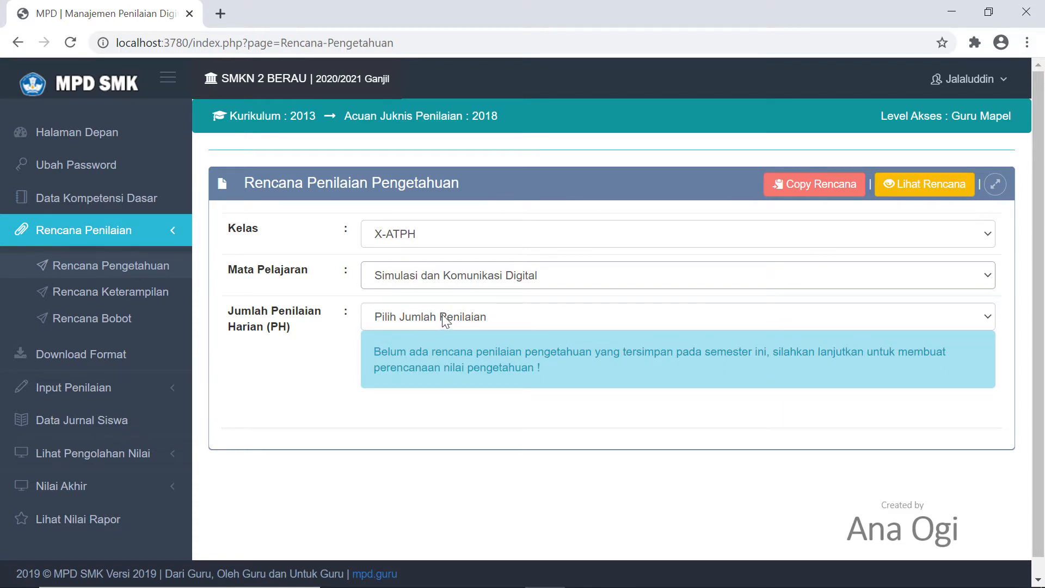
{"action": "left_click", "coordinate": [446, 321]}
{"action": "left_click", "coordinate": [495, 53]}
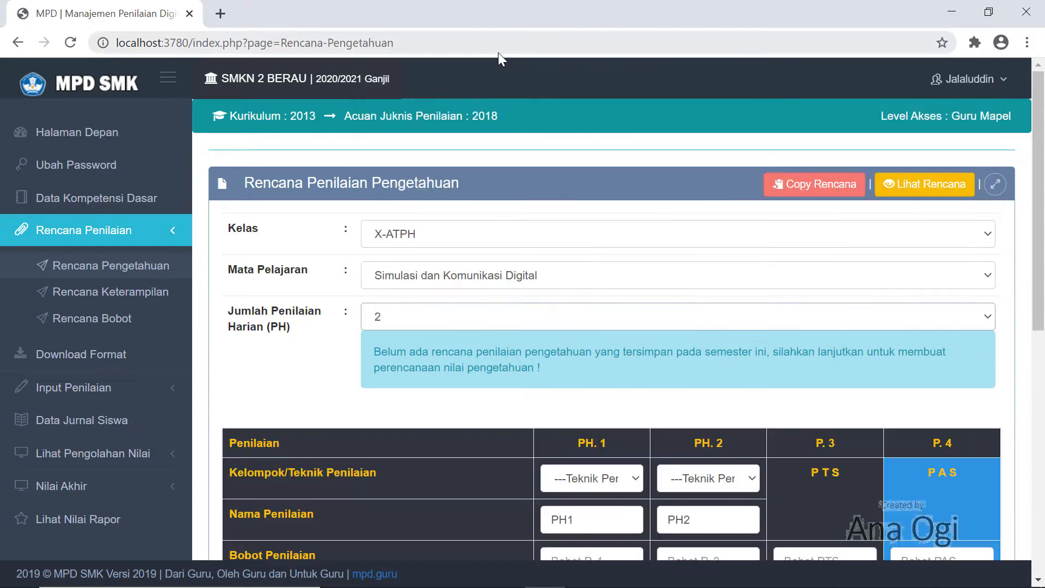
- Set the assessment technique of both PH. 1 and PH. 2 to Tes Tulis
{"action": "scroll", "coordinate": [583, 390], "scroll_direction": "down", "scroll_amount": 1}
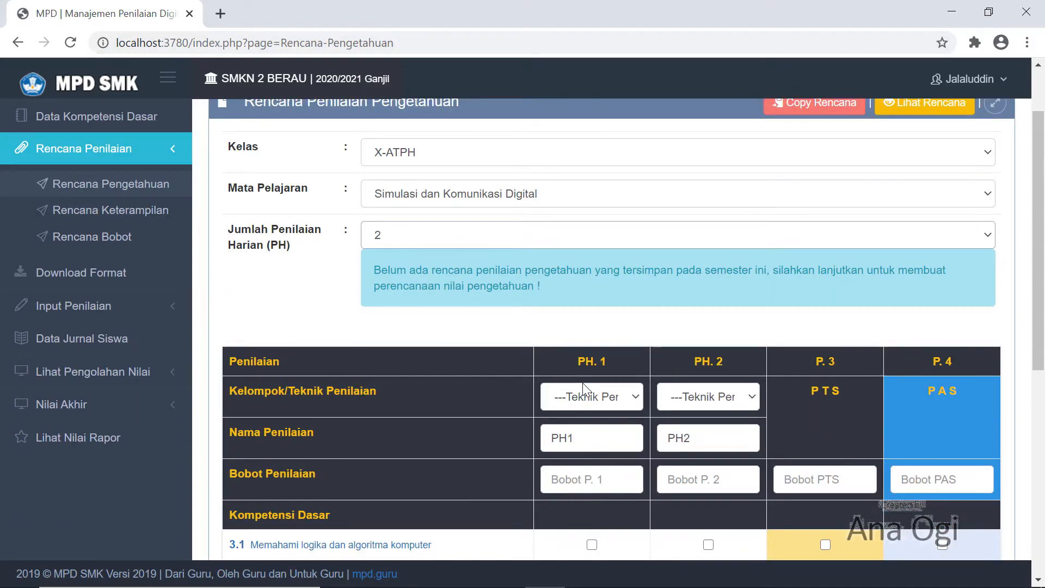
{"action": "scroll", "coordinate": [583, 390], "scroll_direction": "down", "scroll_amount": 1}
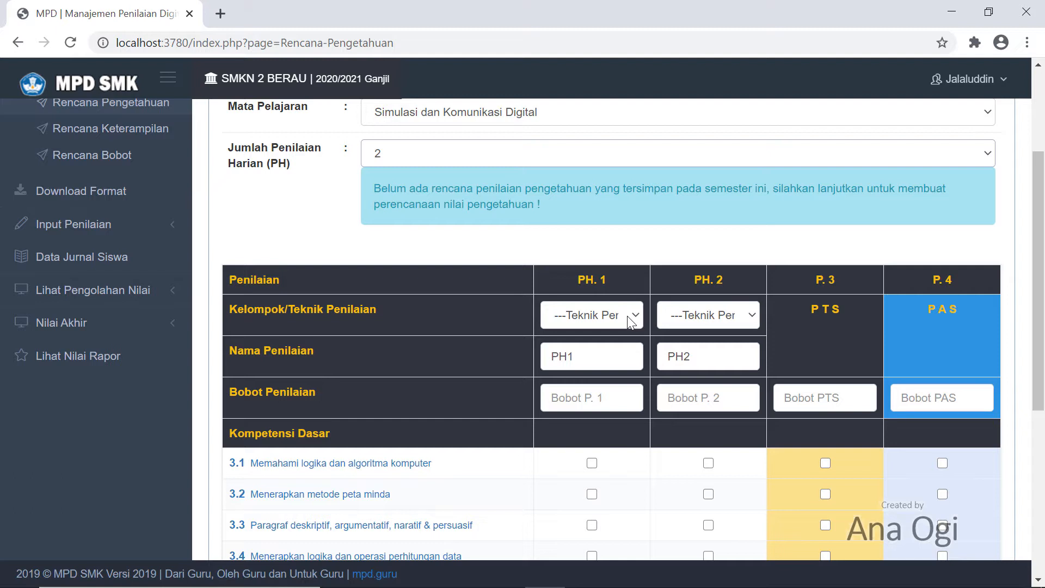
{"action": "scroll", "coordinate": [635, 316], "scroll_direction": "down", "scroll_amount": 1}
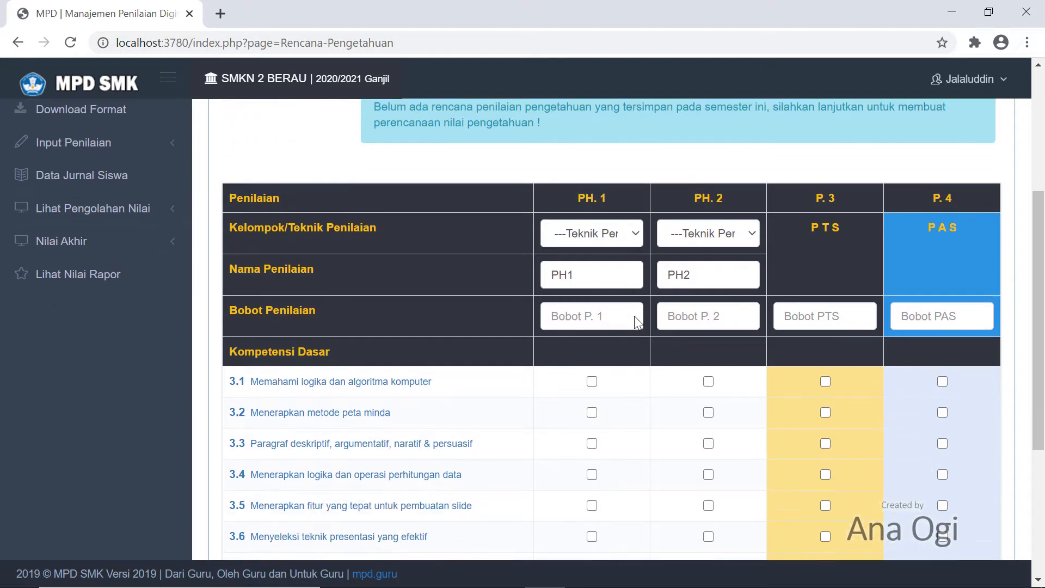
{"action": "scroll", "coordinate": [562, 238], "scroll_direction": "up", "scroll_amount": 2}
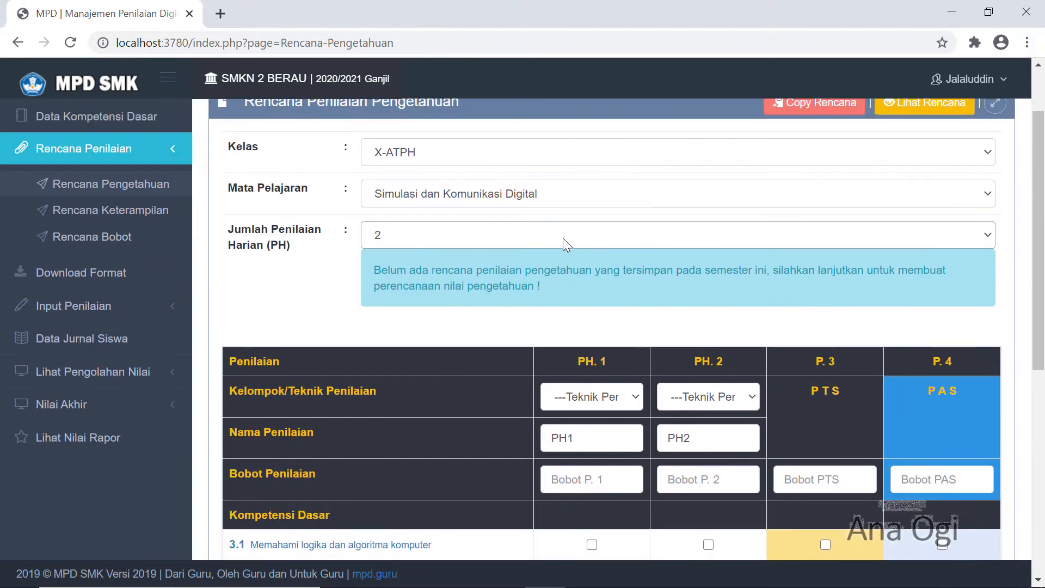
{"action": "scroll", "coordinate": [568, 236], "scroll_direction": "down", "scroll_amount": 3}
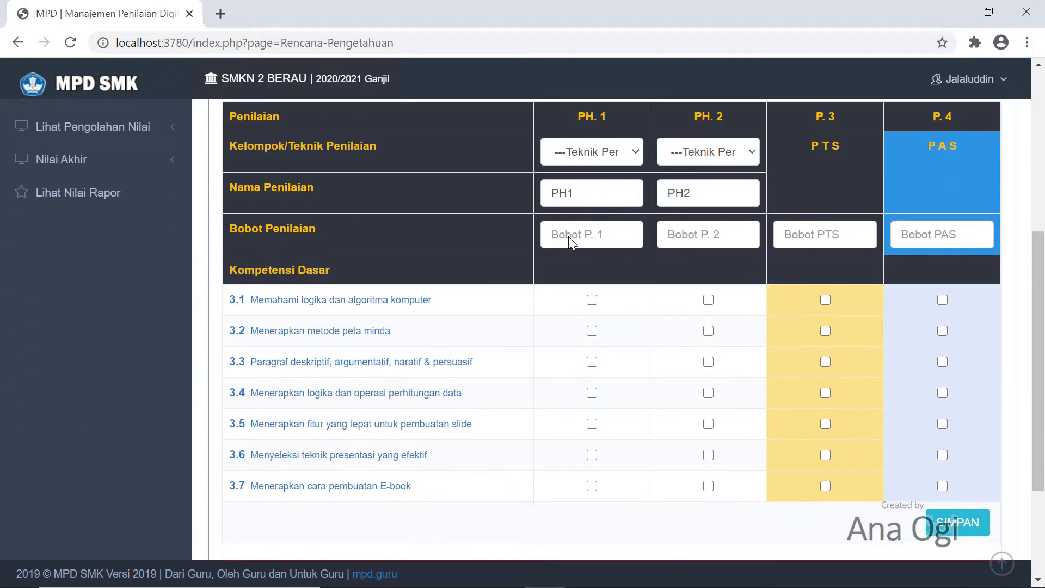
{"action": "left_click", "coordinate": [599, 152]}
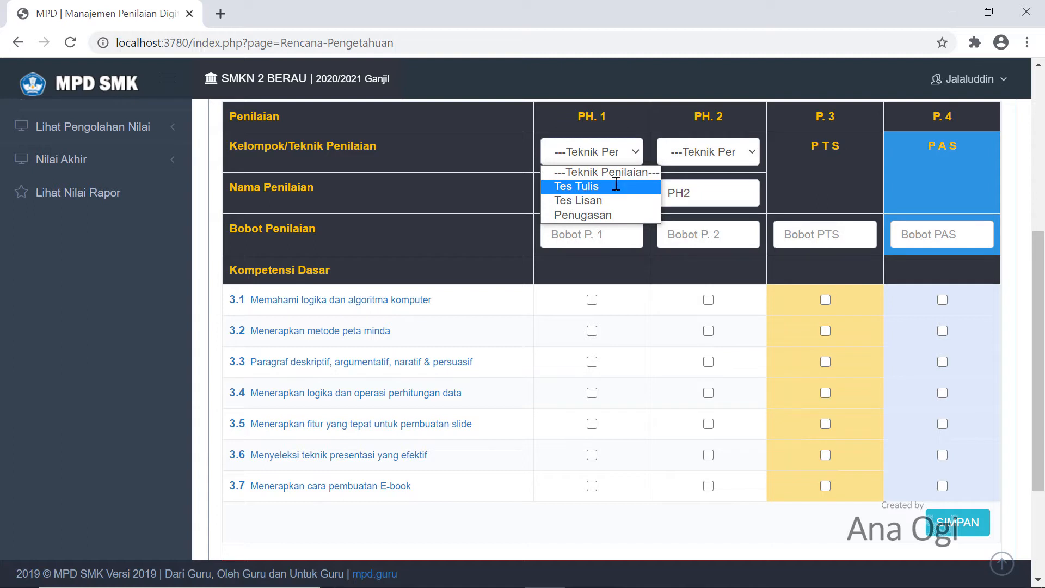
{"action": "left_click", "coordinate": [615, 181]}
{"action": "left_click", "coordinate": [752, 155]}
{"action": "left_click", "coordinate": [727, 185]}
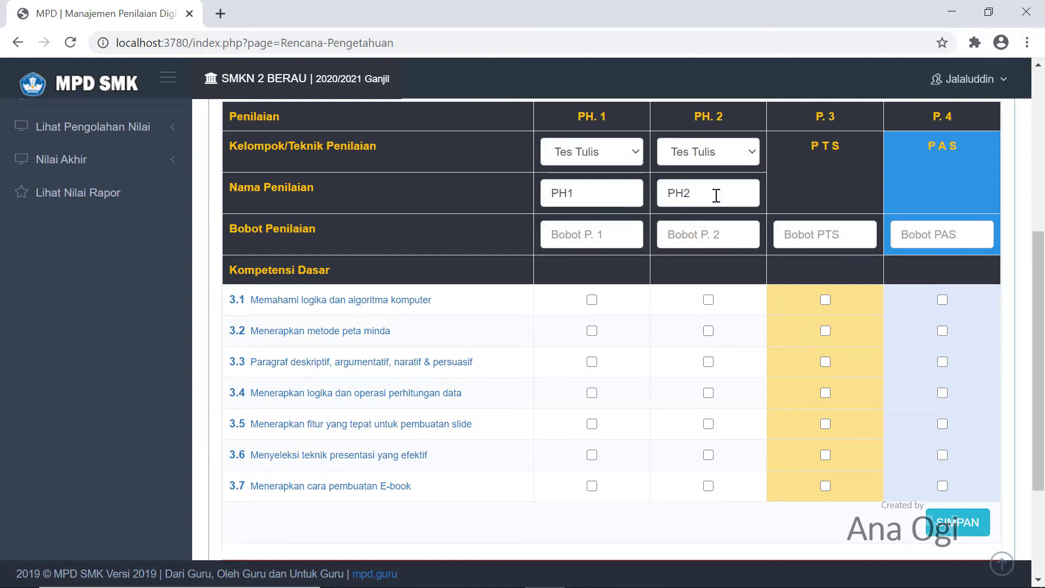
- Replace the assessment name of PH. 1 with "Ulangan Harian Pertama"
{"action": "left_click_drag", "start_coordinate": [583, 193], "coordinate": [465, 200]}
{"action": "type", "text": "Ul"}
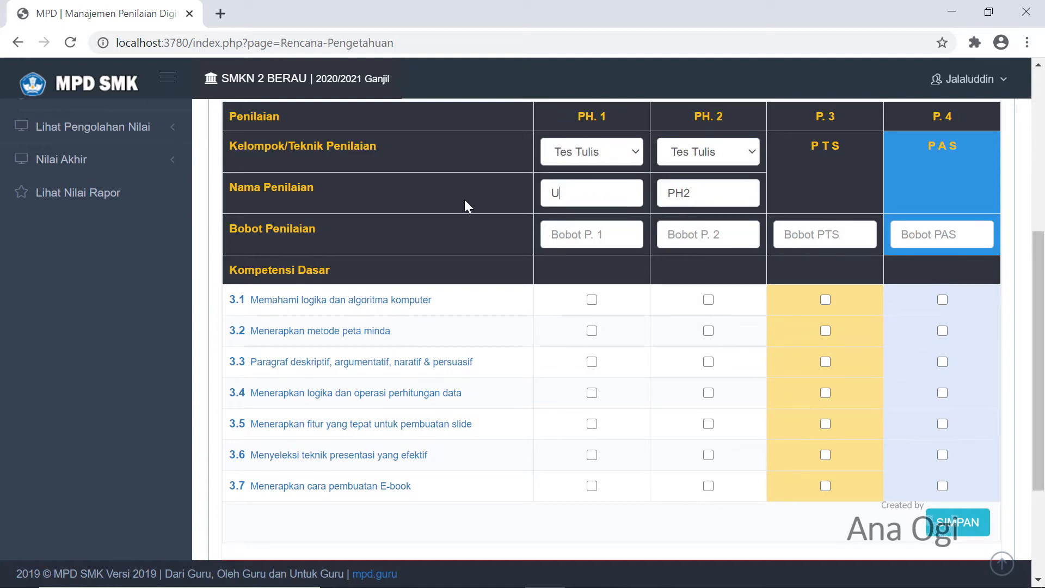
{"action": "type", "text": "ngan"}
{"action": "key", "text": "BackSpace"}
{"action": "key", "text": "BackSpace"}
{"action": "key", "text": "BackSpace"}
{"action": "key", "text": "BackSpace"}
{"action": "type", "text": "angan "}
{"action": "type", "text": "Hari"}
{"action": "key", "text": "BackSpace"}
{"action": "type", "text": "ian Pertama"}
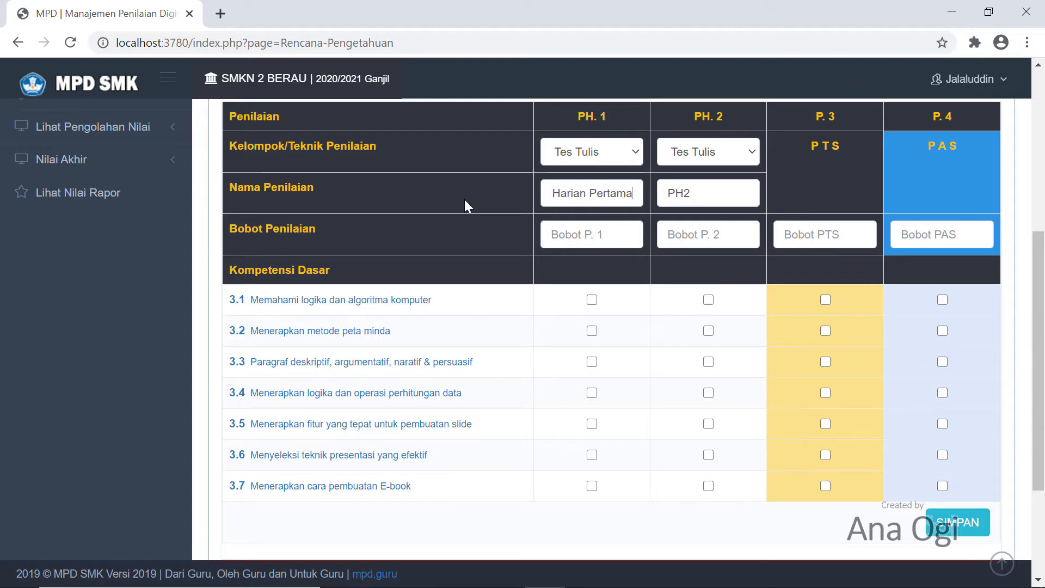
- Replace the assessment name of PH. 2 with "Ulangan Harian Kedua"
{"action": "left_click", "coordinate": [707, 194]}
{"action": "key", "text": "ctrl+a"}
{"action": "type", "text": "Ulang"}
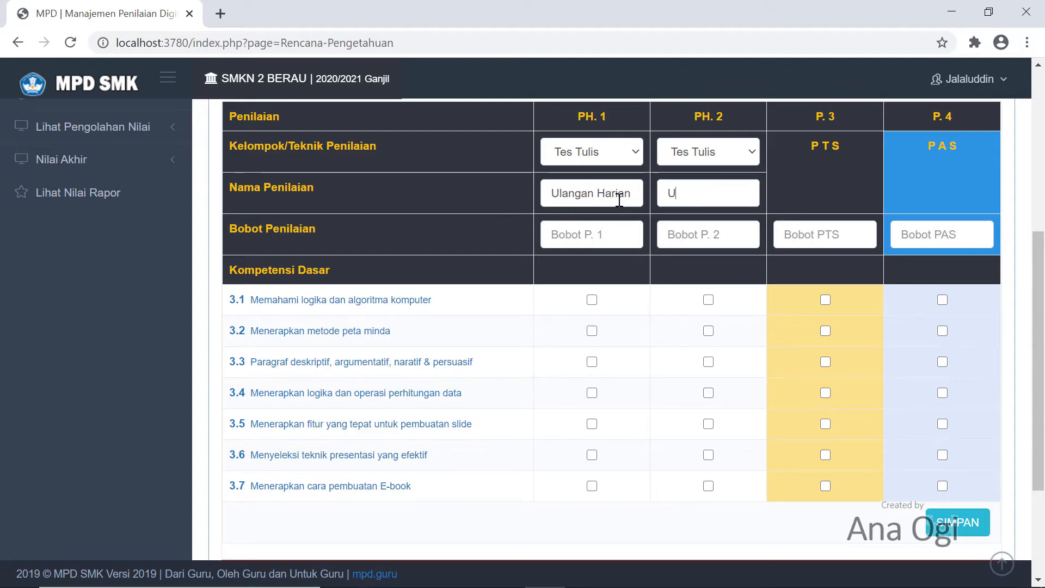
{"action": "type", "text": "an Harian"}
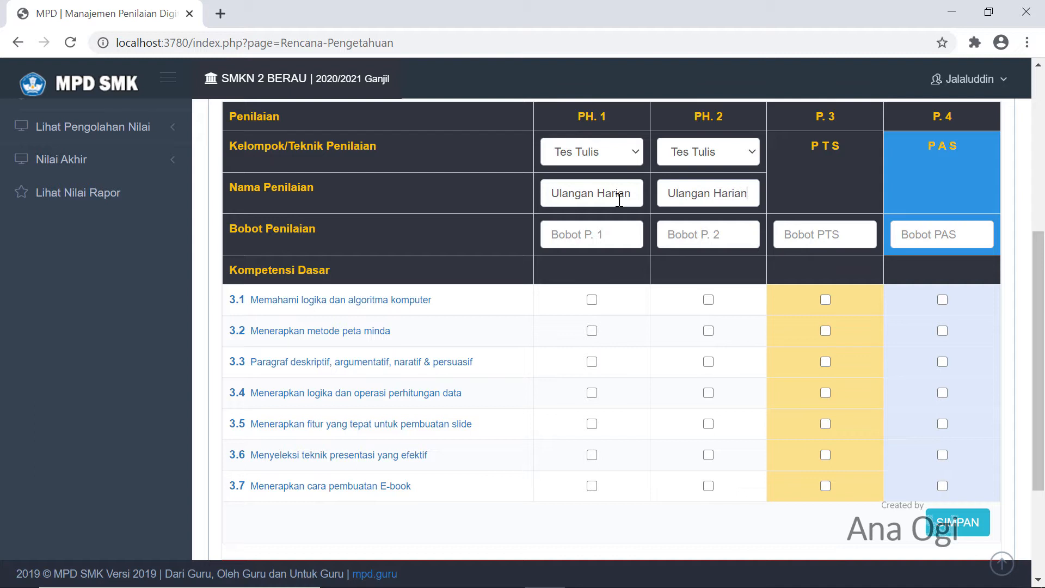
{"action": "type", "text": " Kedua"}
- Enter the assessment weights: 3 for PH. 1, 3 for PH. 2, 2 for PTS and 1 for PAS
{"action": "left_click", "coordinate": [614, 237]}
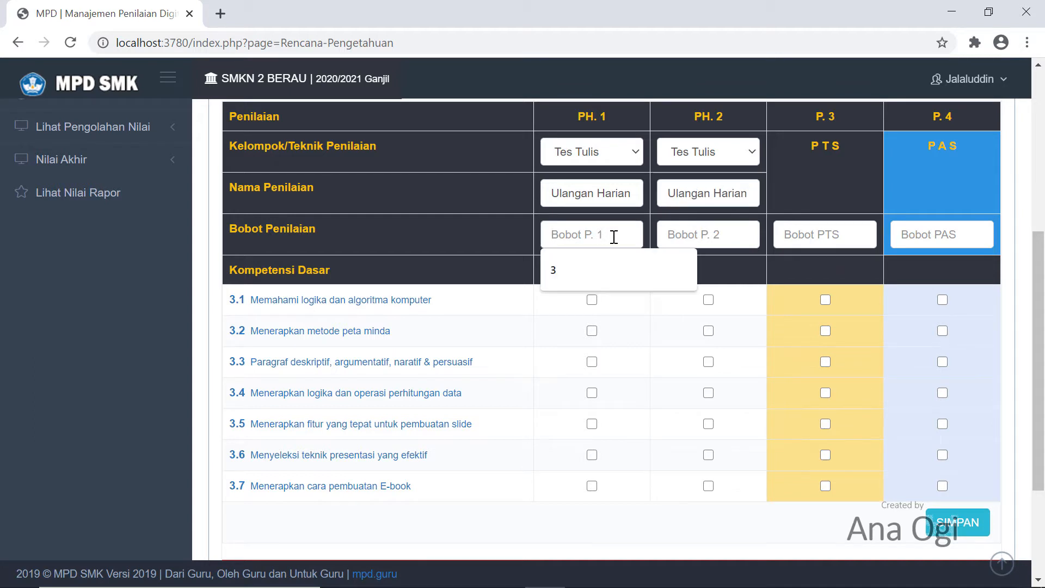
{"action": "type", "text": "3"}
{"action": "left_click", "coordinate": [723, 238]}
{"action": "type", "text": "3"}
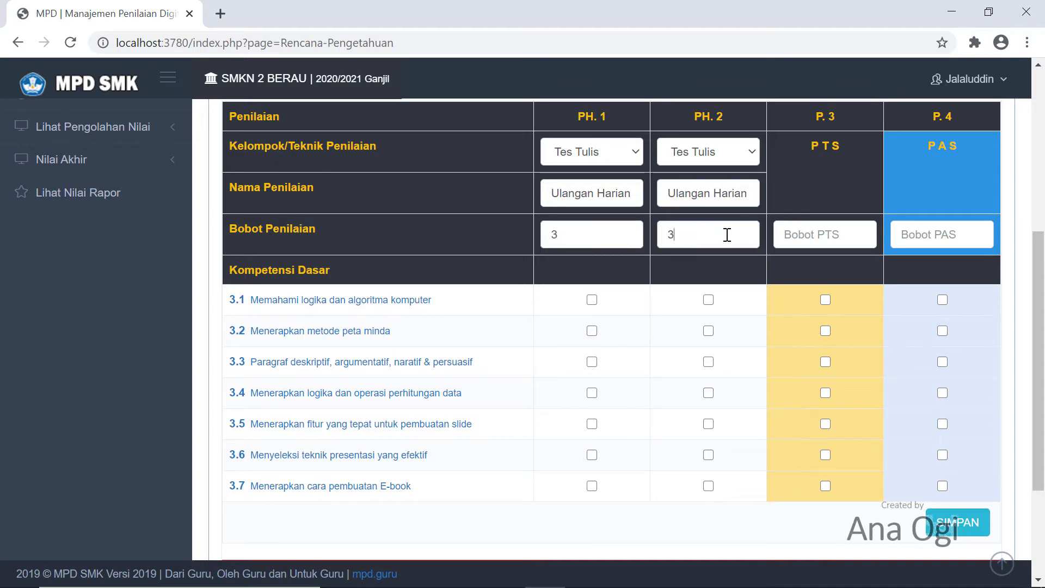
{"action": "left_click", "coordinate": [821, 240]}
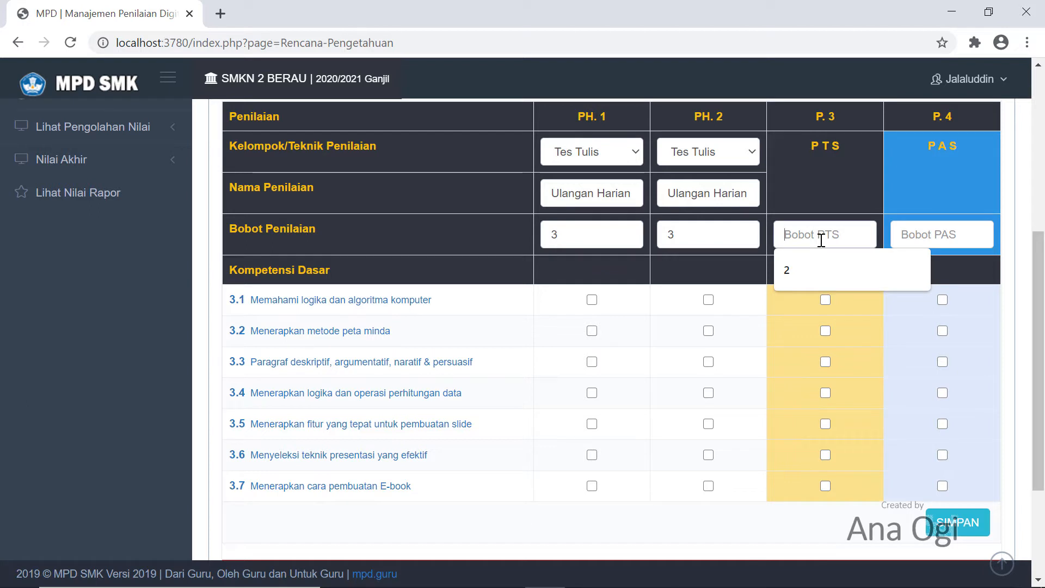
{"action": "type", "text": "2"}
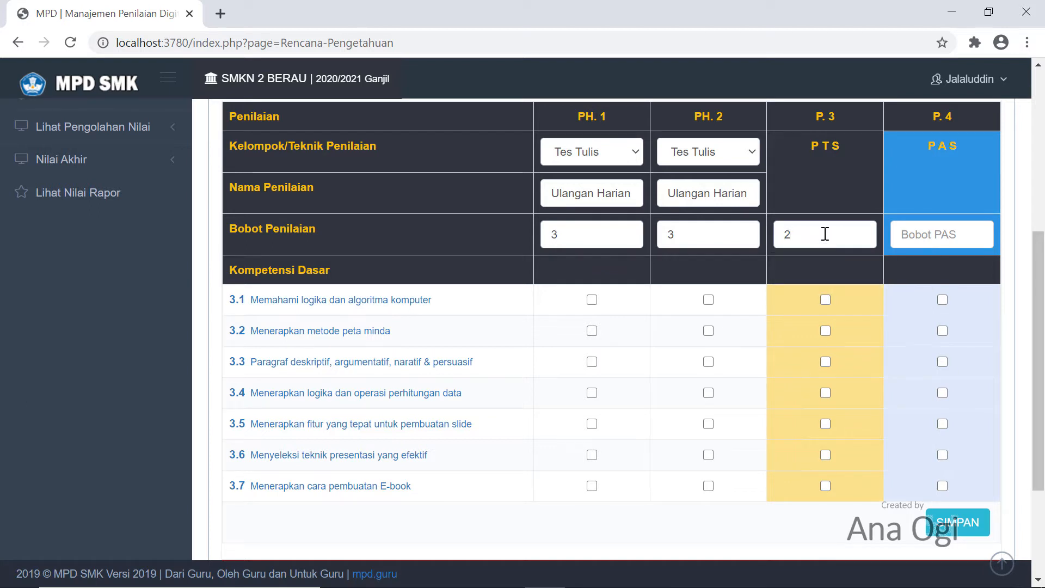
{"action": "left_click", "coordinate": [938, 233]}
{"action": "type", "text": "1"}
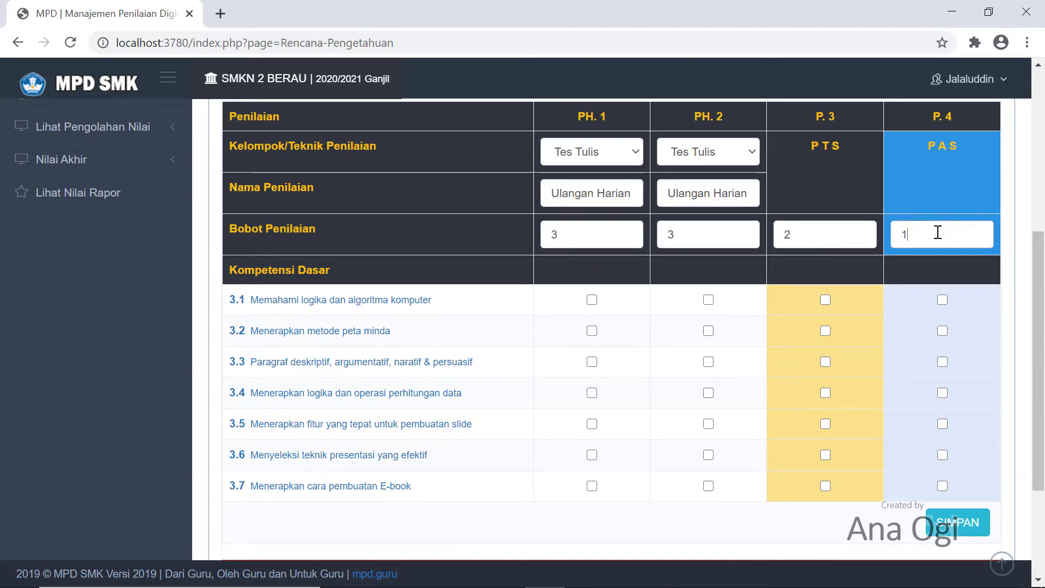
- Examine the Penentuan Nilai Rapor formulas below the plan and compare them with the entered assessment weights
{"action": "scroll", "coordinate": [731, 339], "scroll_direction": "down", "scroll_amount": 3}
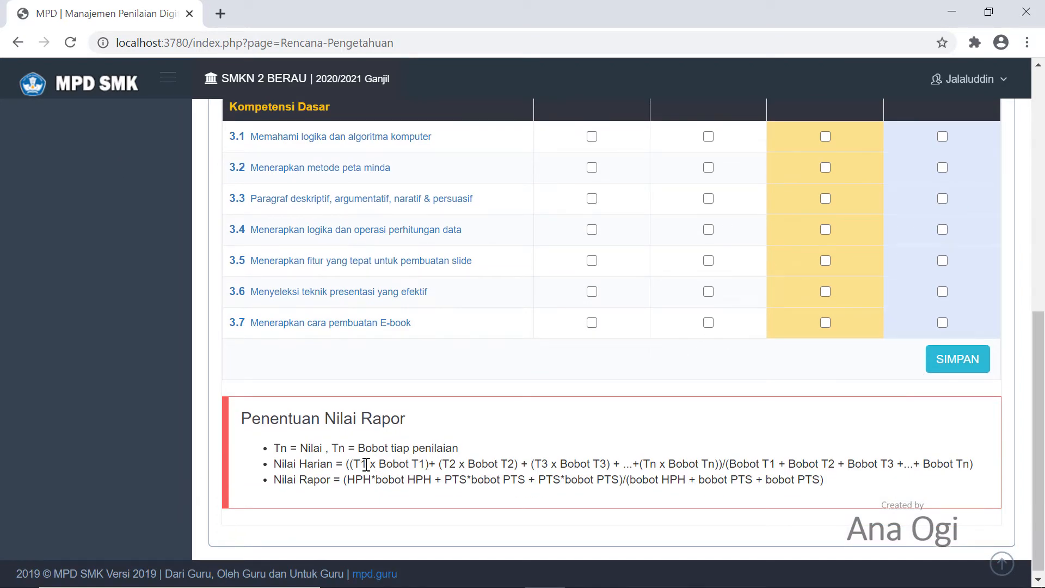
{"action": "scroll", "coordinate": [525, 364], "scroll_direction": "up", "scroll_amount": 6}
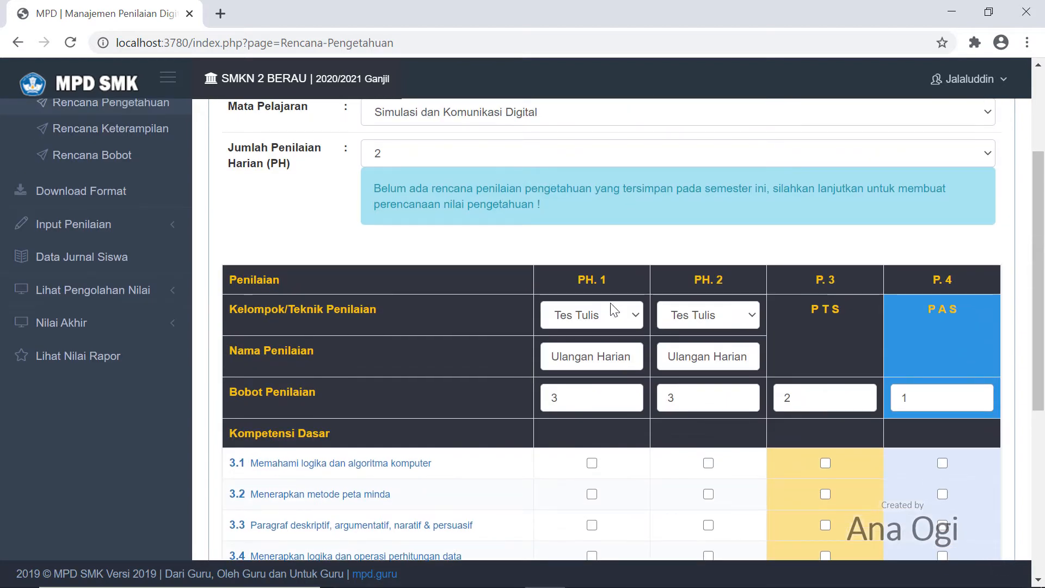
{"action": "scroll", "coordinate": [745, 327], "scroll_direction": "down", "scroll_amount": 6}
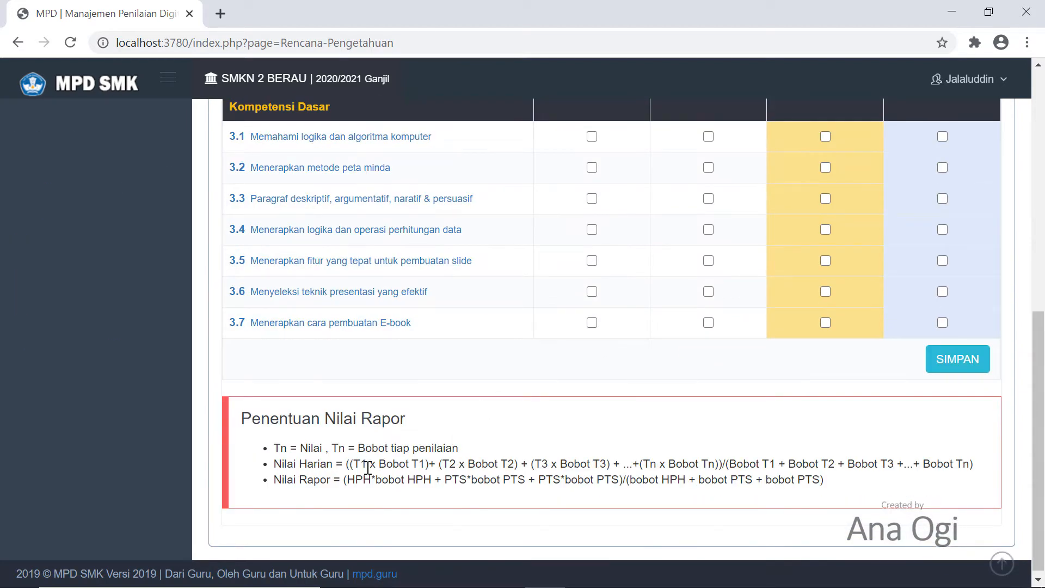
{"action": "scroll", "coordinate": [422, 433], "scroll_direction": "up", "scroll_amount": 3}
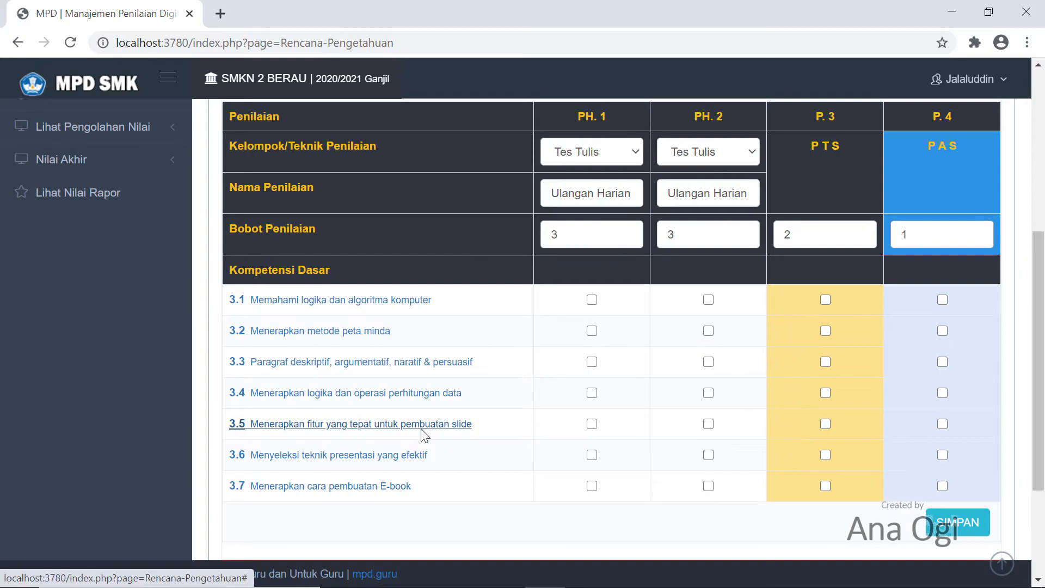
{"action": "scroll", "coordinate": [460, 468], "scroll_direction": "down", "scroll_amount": 2}
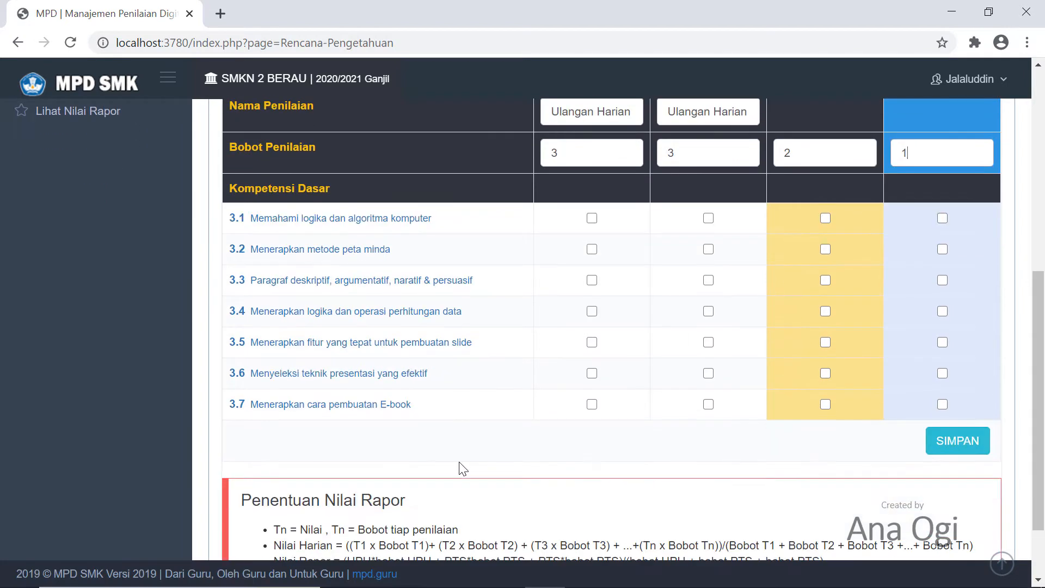
{"action": "scroll", "coordinate": [615, 306], "scroll_direction": "up", "scroll_amount": 3}
{"action": "scroll", "coordinate": [617, 303], "scroll_direction": "down", "scroll_amount": 2}
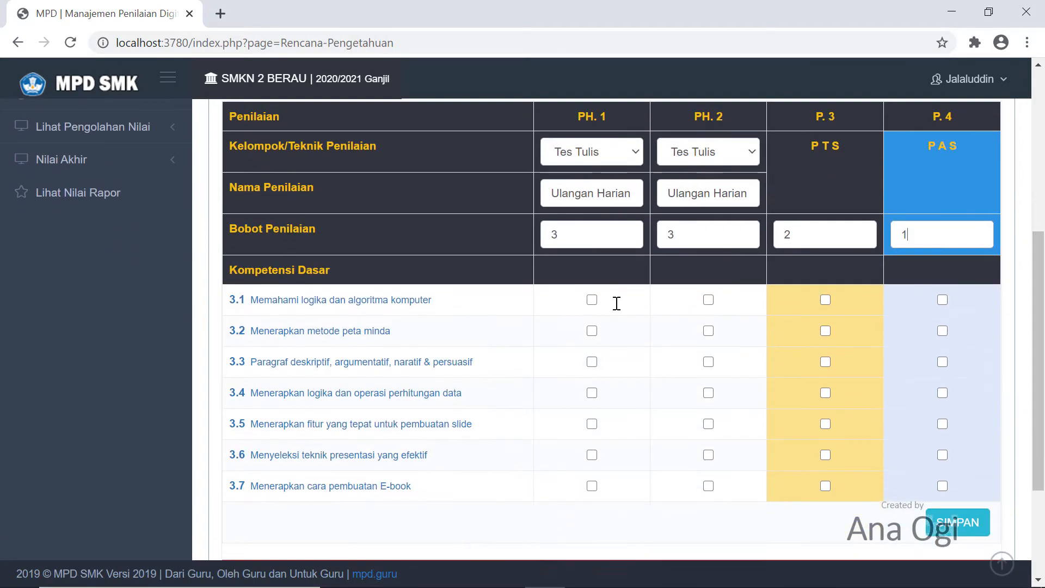
- Assign basic competencies 3.1 to 3.4 to PH. 1 and 3.5 to 3.7 to PH. 2
{"action": "left_click", "coordinate": [592, 300]}
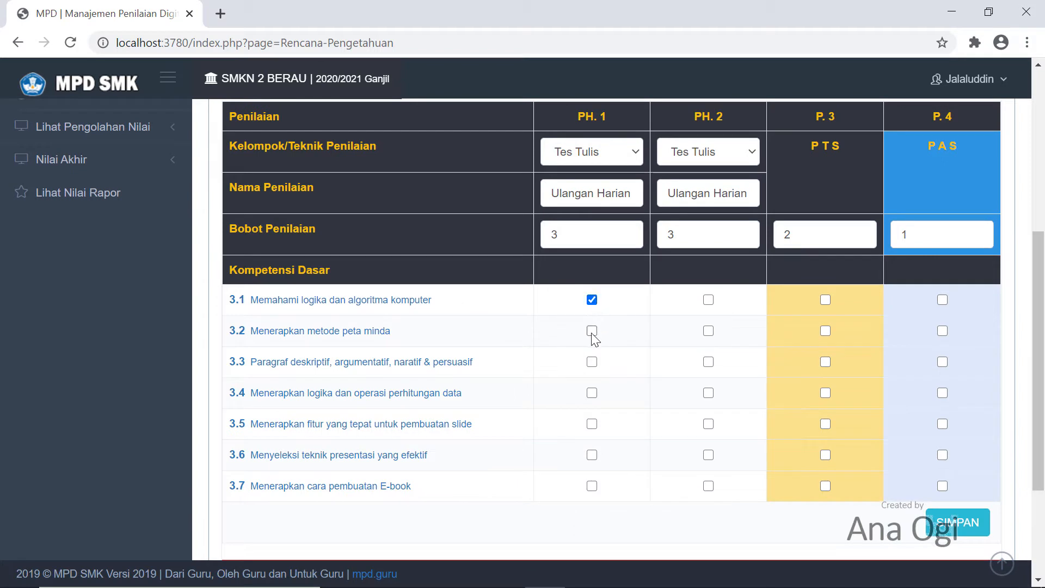
{"action": "left_click", "coordinate": [592, 331]}
{"action": "left_click", "coordinate": [592, 362]}
{"action": "left_click", "coordinate": [592, 393]}
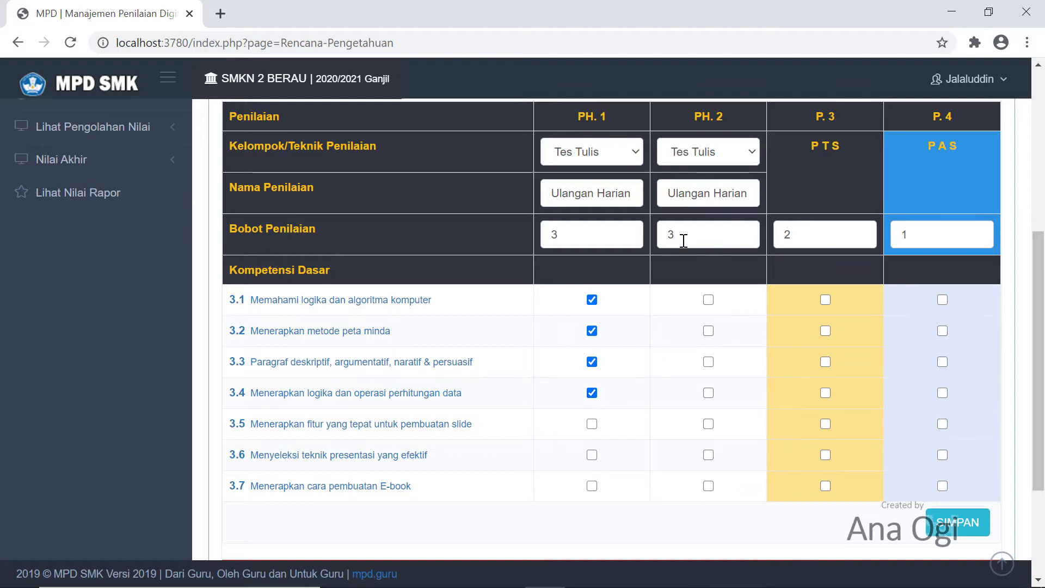
{"action": "left_click", "coordinate": [708, 424]}
{"action": "left_click", "coordinate": [708, 455]}
{"action": "left_click", "coordinate": [708, 486]}
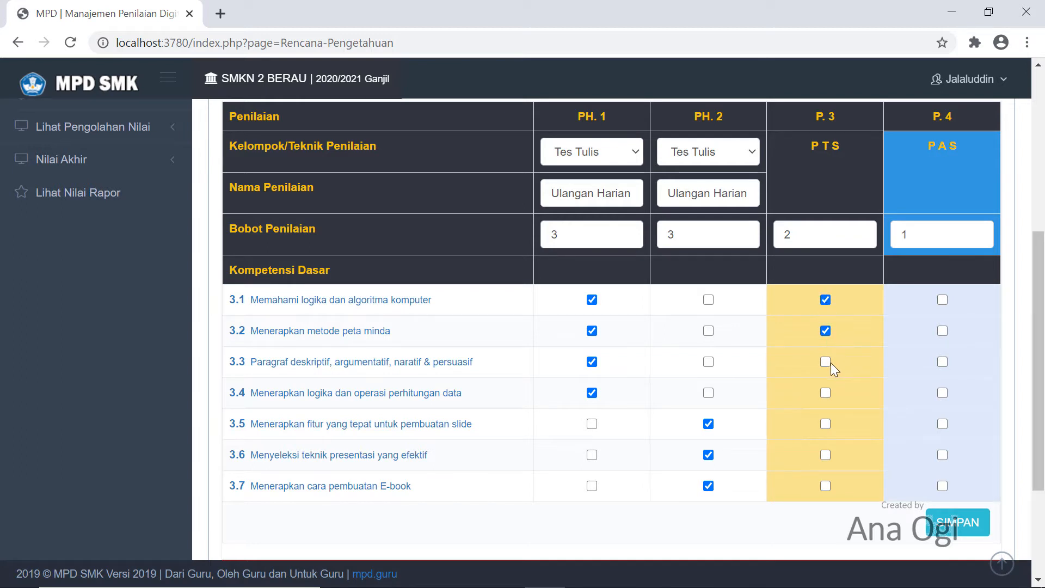
- Assign basic competencies 3.1 to 3.4 to PTS and 3.5 to 3.7 to PAS
{"action": "left_click", "coordinate": [826, 393]}
{"action": "left_click", "coordinate": [942, 485]}
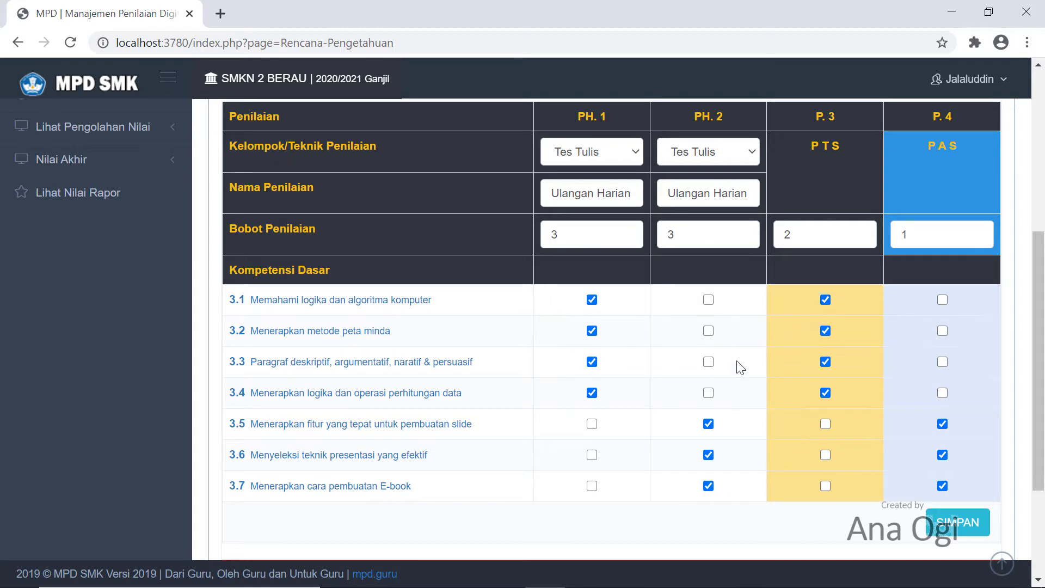
- Review the completed knowledge assessment plan, checking its class, subject, number of daily assessments, weights and assigned basic competencies
{"action": "scroll", "coordinate": [938, 350], "scroll_direction": "up", "scroll_amount": 3}
{"action": "scroll", "coordinate": [938, 346], "scroll_direction": "down", "scroll_amount": 5}
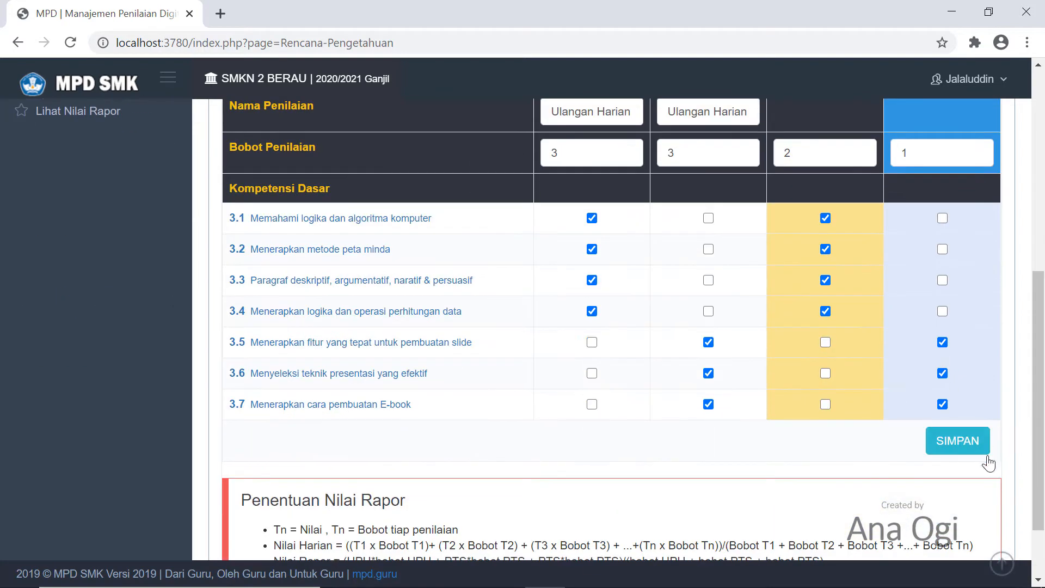
{"action": "scroll", "coordinate": [713, 383], "scroll_direction": "up", "scroll_amount": 2}
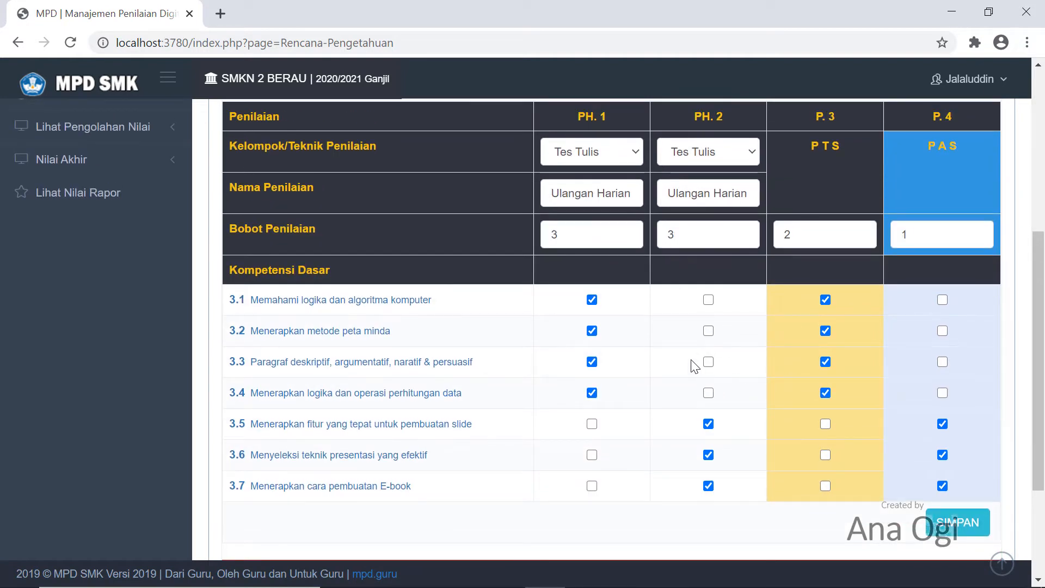
{"action": "scroll", "coordinate": [691, 360], "scroll_direction": "up", "scroll_amount": 5}
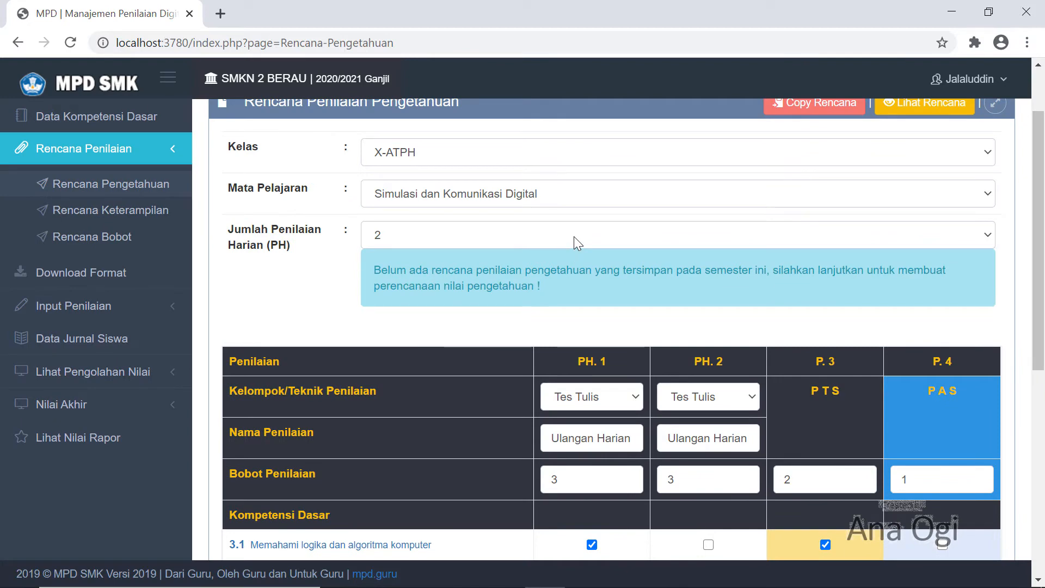
{"action": "scroll", "coordinate": [574, 236], "scroll_direction": "down", "scroll_amount": 3}
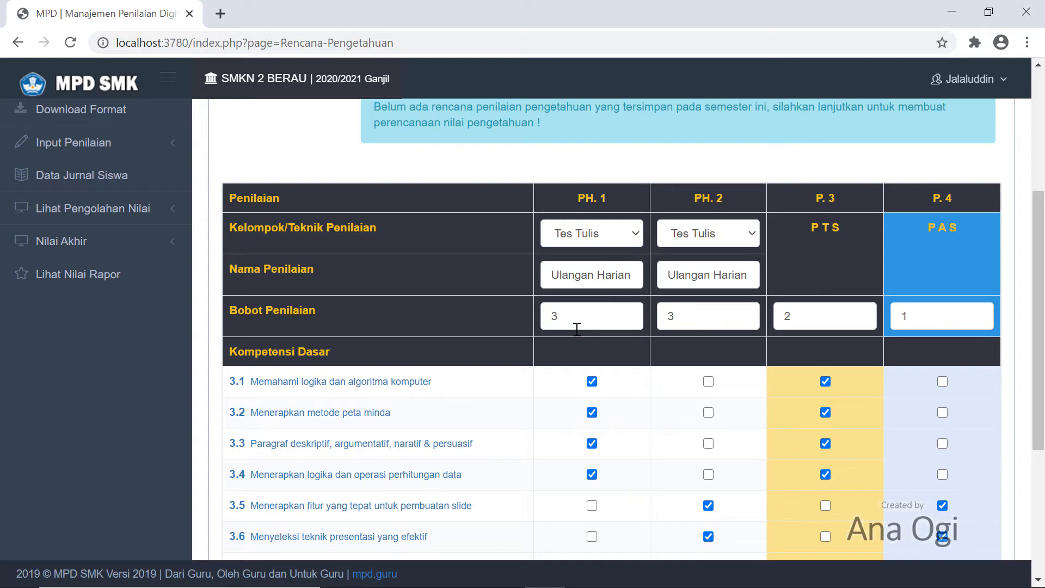
{"action": "scroll", "coordinate": [730, 420], "scroll_direction": "down", "scroll_amount": 3}
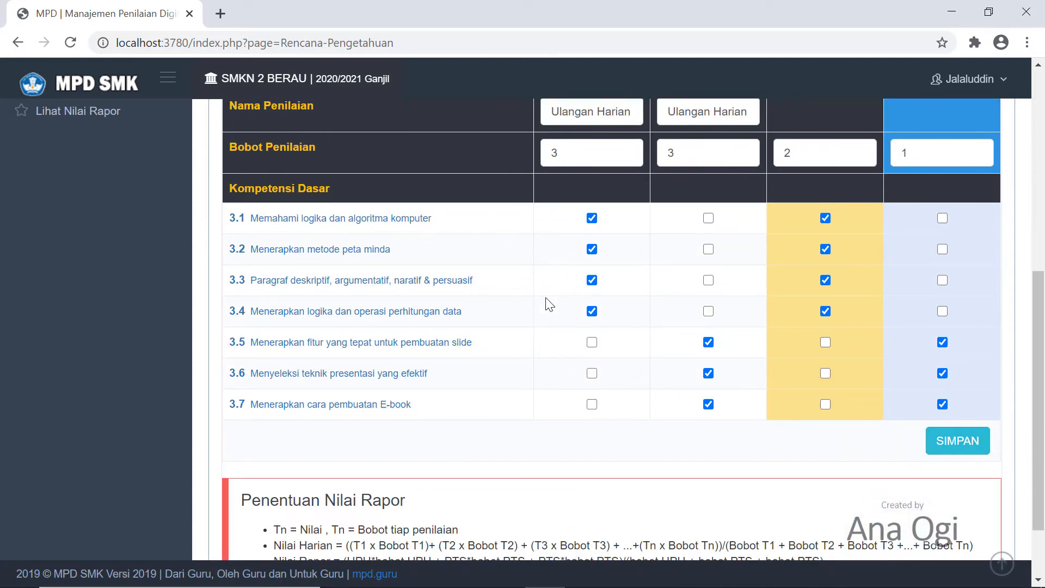
{"action": "scroll", "coordinate": [614, 304], "scroll_direction": "up", "scroll_amount": 3}
{"action": "scroll", "coordinate": [611, 301], "scroll_direction": "up", "scroll_amount": 3}
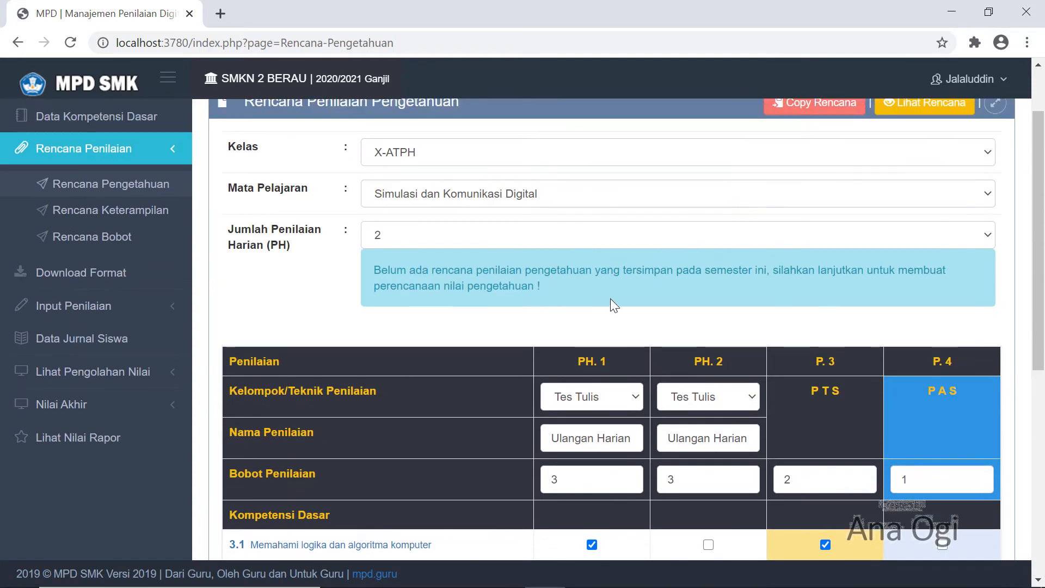
- Save the knowledge assessment plan for Simulasi dan Komunikasi Digital in class X-ATPH
{"action": "scroll", "coordinate": [622, 305], "scroll_direction": "down", "scroll_amount": 6}
{"action": "left_click", "coordinate": [949, 455]}
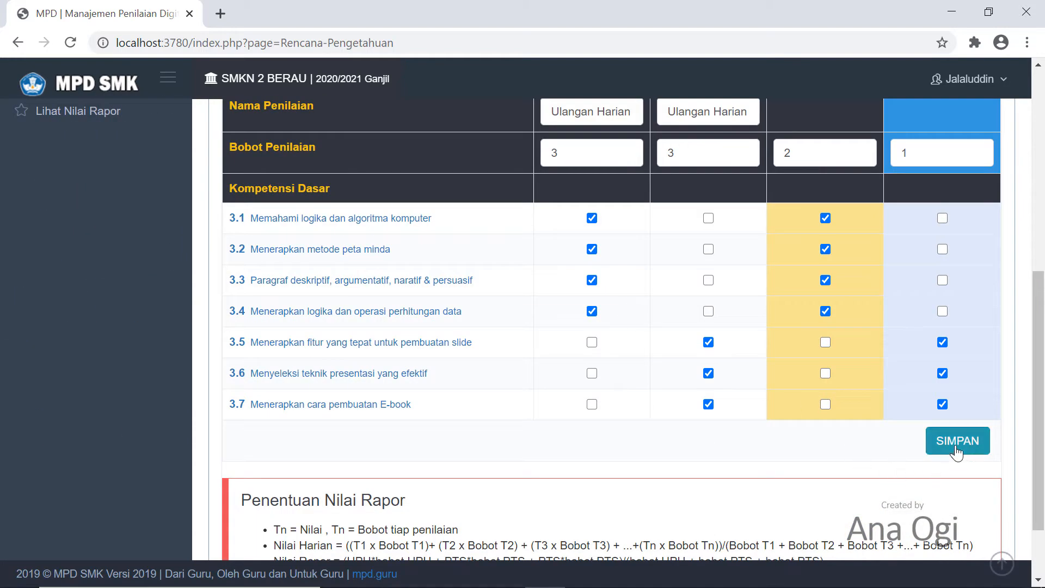
{"action": "left_click", "coordinate": [602, 151]}
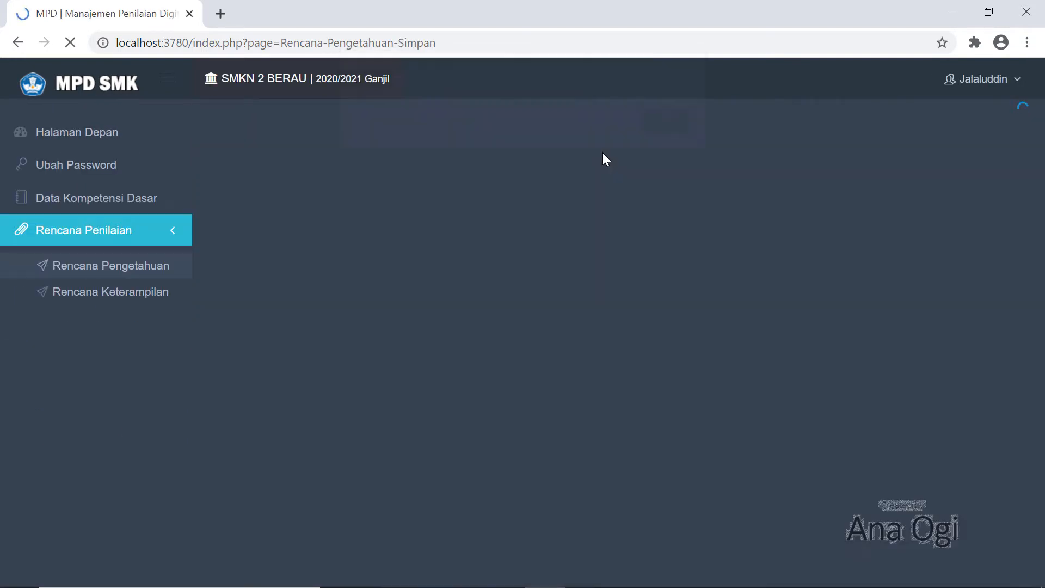
{"action": "left_click", "coordinate": [687, 136]}
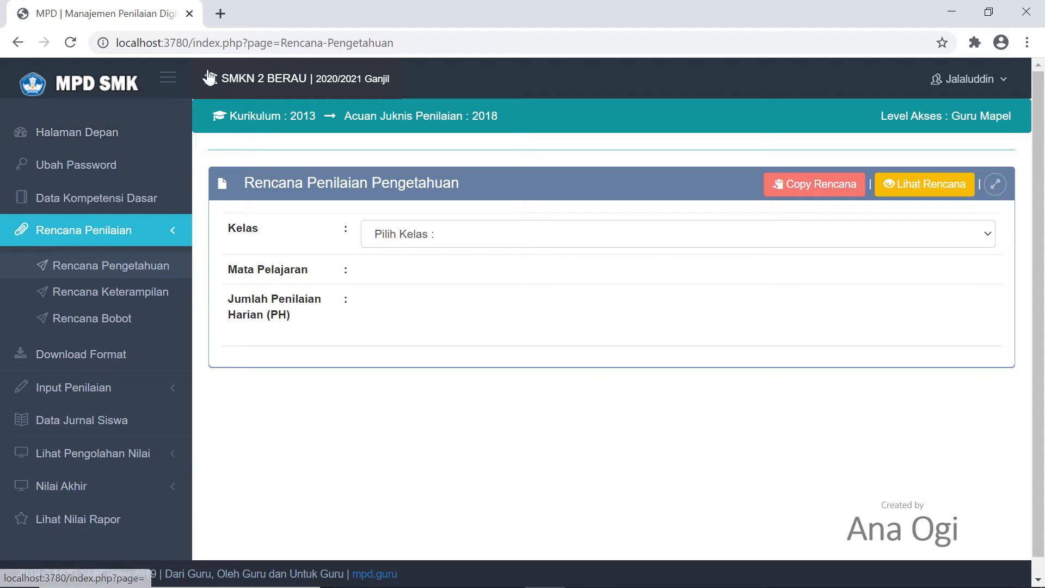
- Start copying a knowledge assessment plan, with X-ATPH as the source class and Simulasi dan Komunikasi Digital as the subject
{"action": "left_click", "coordinate": [816, 188]}
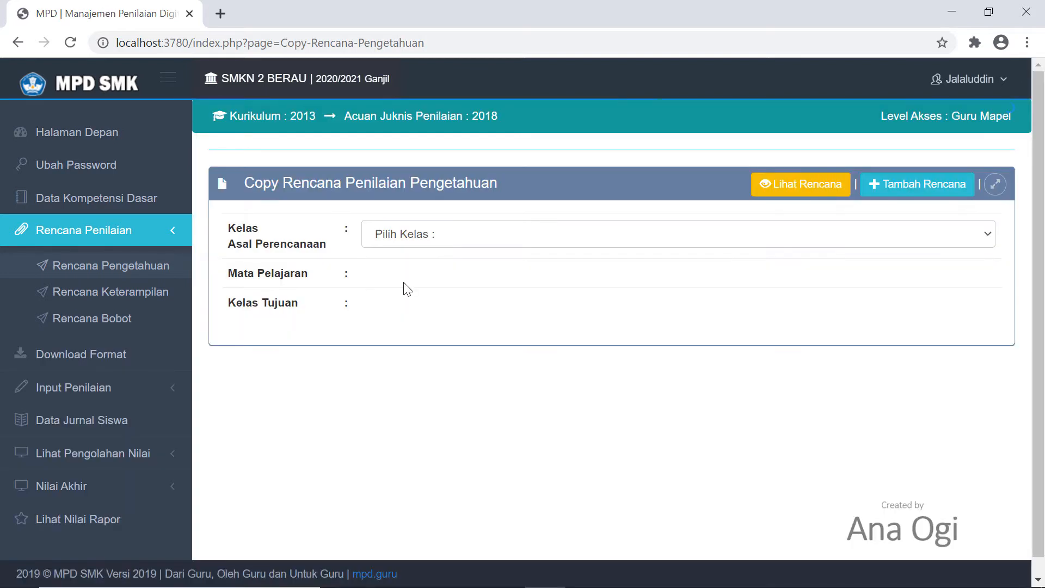
{"action": "left_click", "coordinate": [449, 238]}
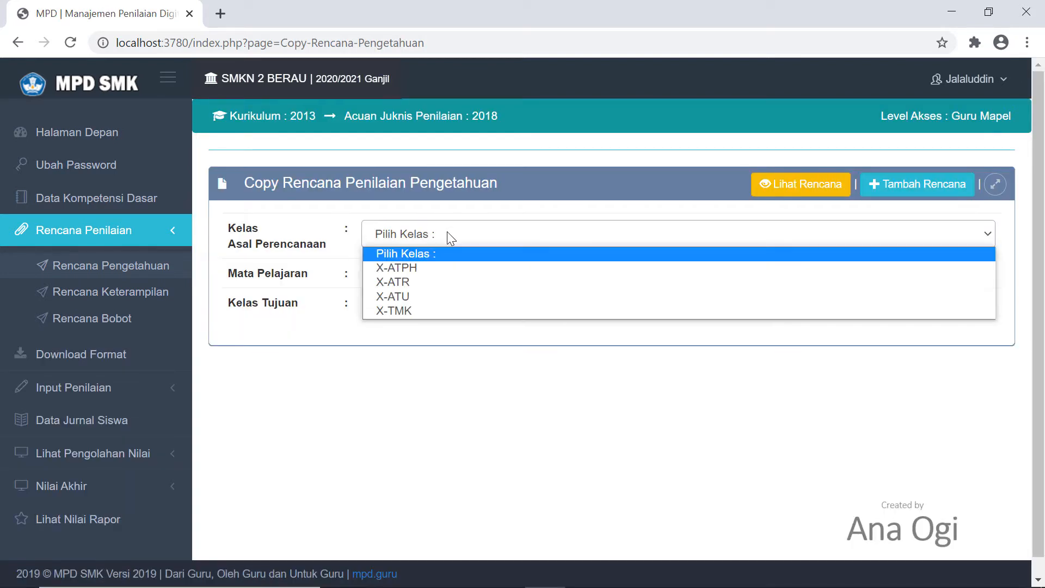
{"action": "left_click", "coordinate": [422, 267]}
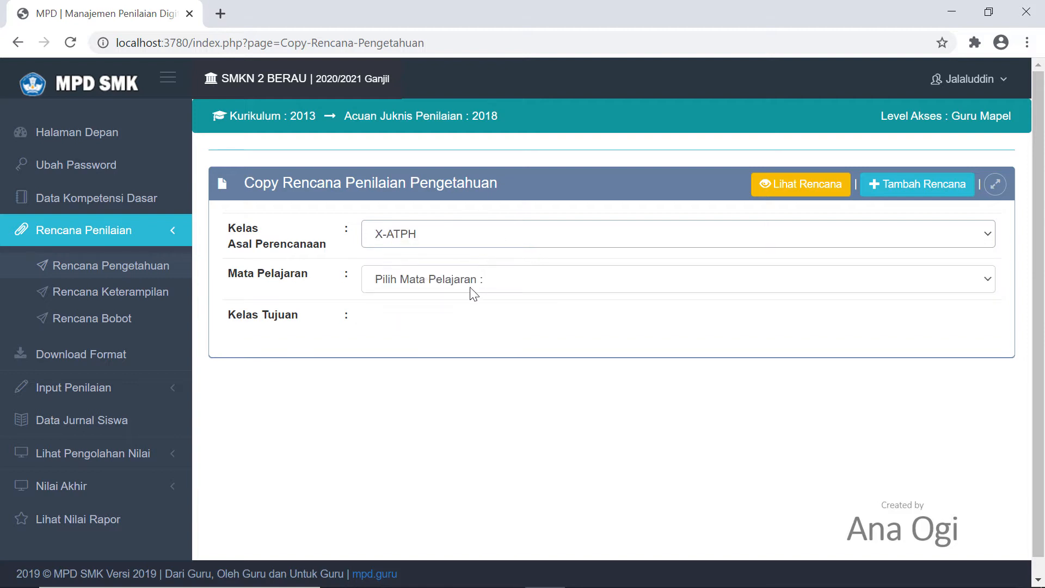
{"action": "left_click", "coordinate": [430, 242]}
{"action": "left_click", "coordinate": [450, 238]}
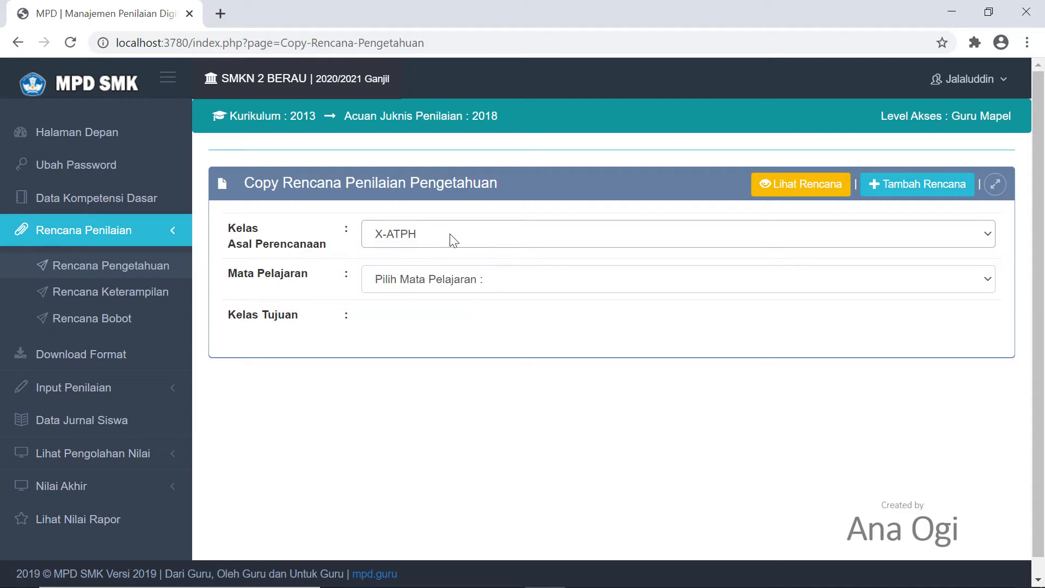
{"action": "left_click", "coordinate": [460, 287]}
{"action": "left_click", "coordinate": [463, 311]}
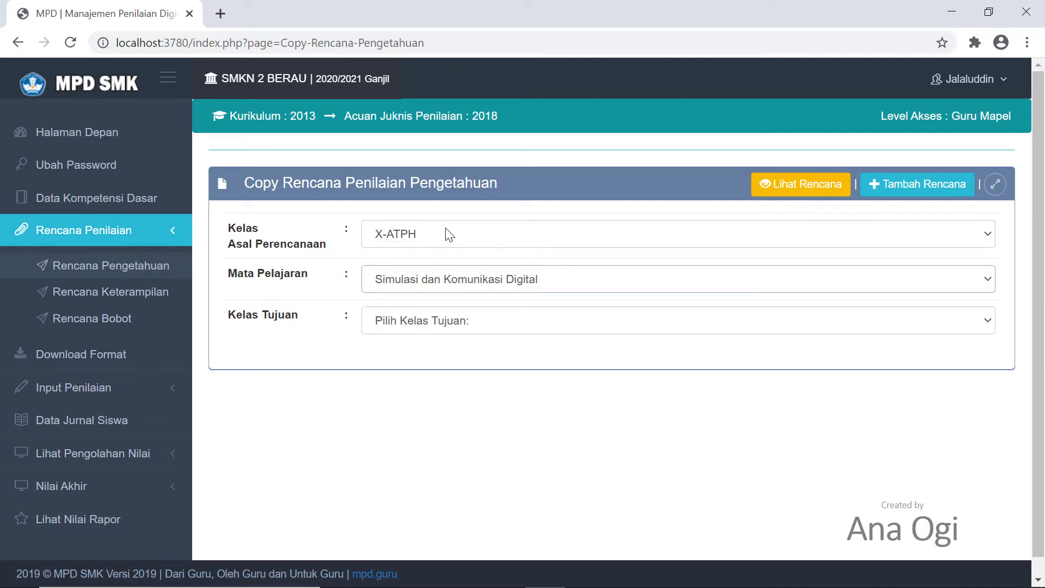
- Set X-ATR as the destination class and copy the knowledge assessment plan to it
{"action": "left_click", "coordinate": [436, 321]}
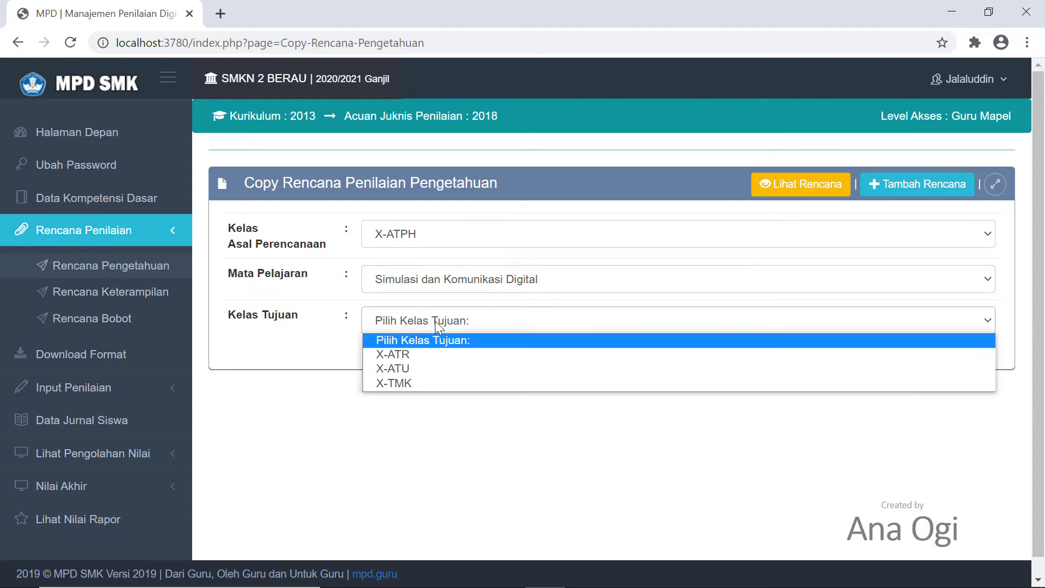
{"action": "left_click", "coordinate": [407, 354]}
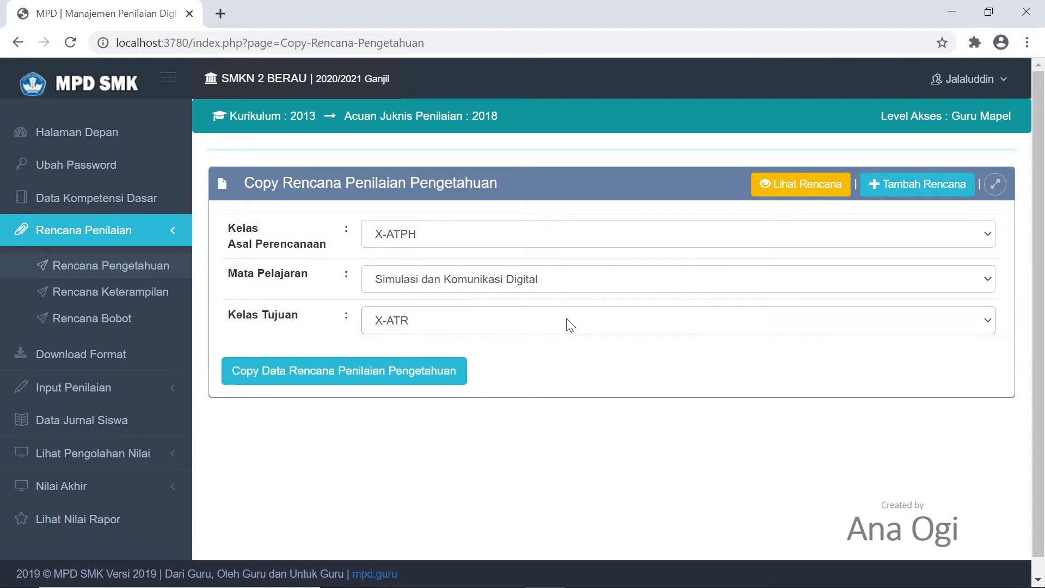
{"action": "left_click", "coordinate": [371, 375]}
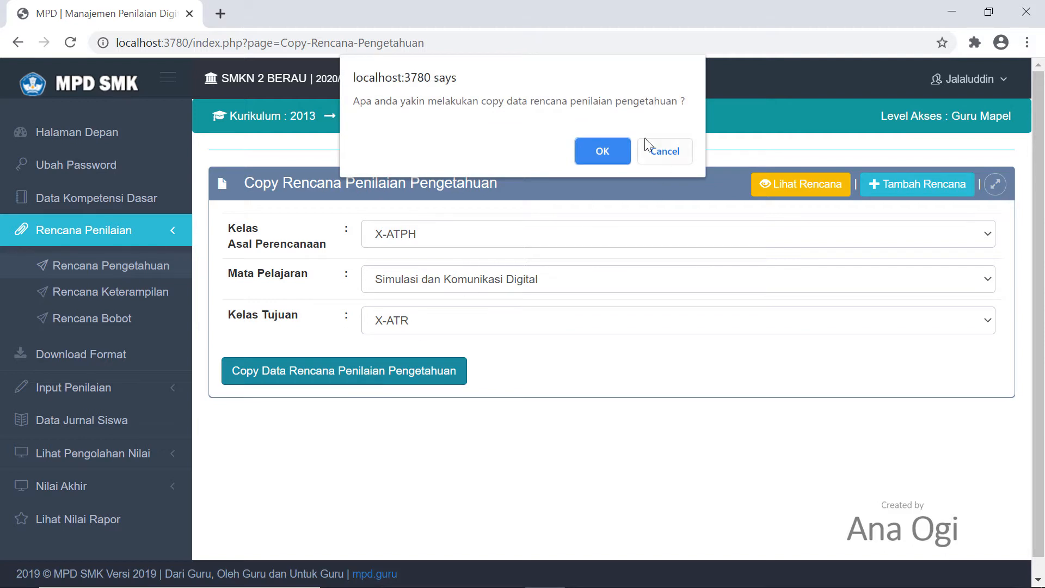
{"action": "left_click", "coordinate": [606, 152]}
{"action": "left_click", "coordinate": [664, 135]}
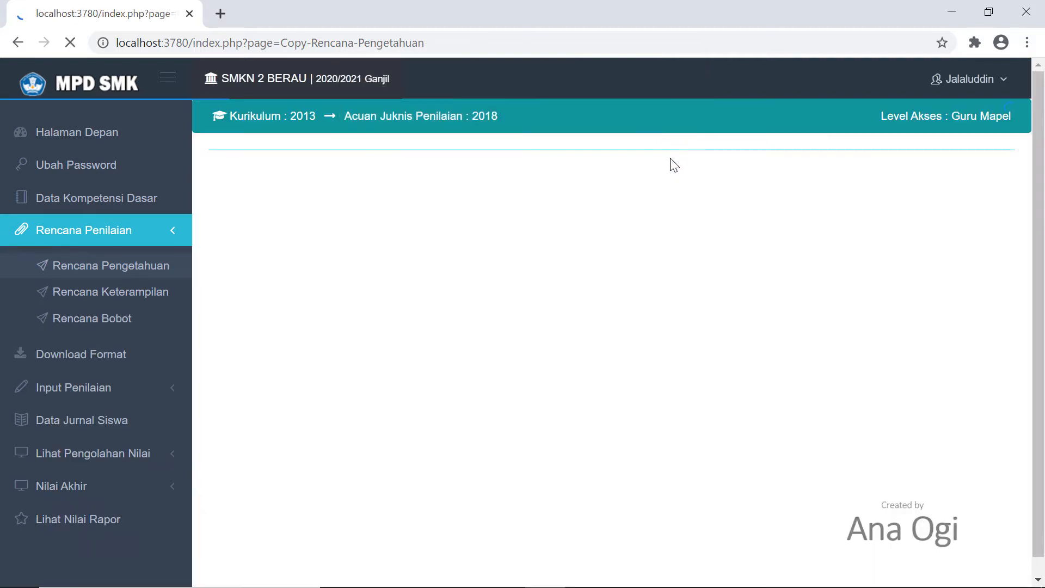
- Copy the Simulasi dan Komunikasi Digital knowledge assessment plan from class X-ATPH to class X-ATU
{"action": "left_click", "coordinate": [480, 241]}
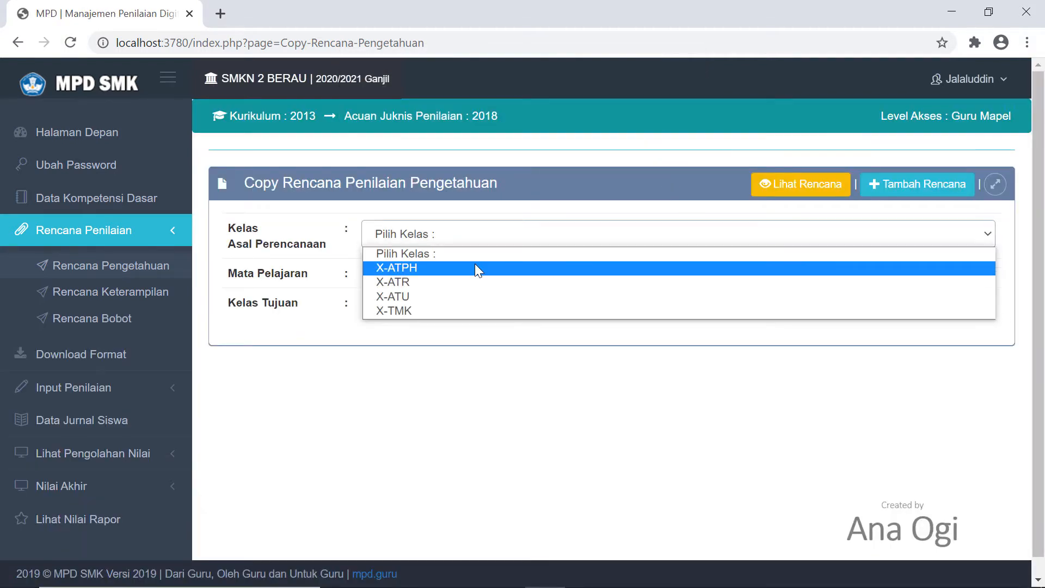
{"action": "left_click", "coordinate": [475, 265]}
{"action": "left_click", "coordinate": [462, 276]}
{"action": "left_click", "coordinate": [462, 312]}
{"action": "left_click", "coordinate": [446, 320]}
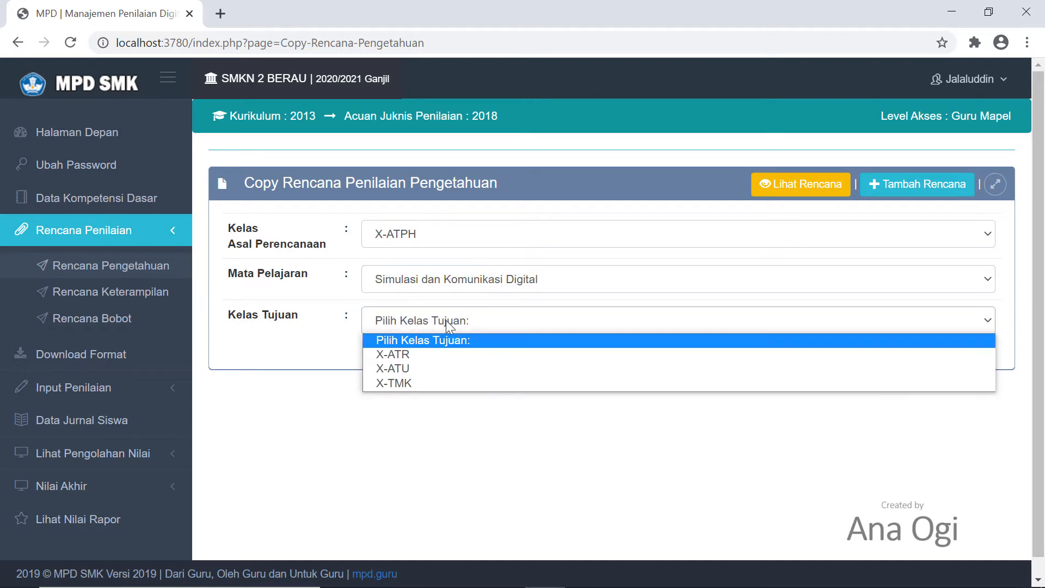
{"action": "left_click", "coordinate": [399, 370]}
{"action": "left_click", "coordinate": [379, 370]}
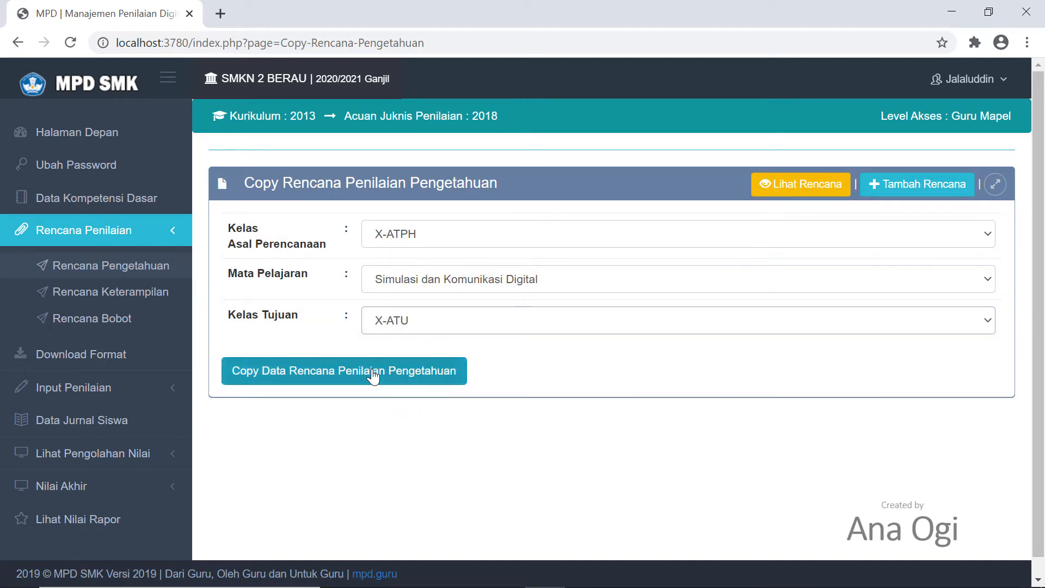
{"action": "left_click", "coordinate": [612, 151]}
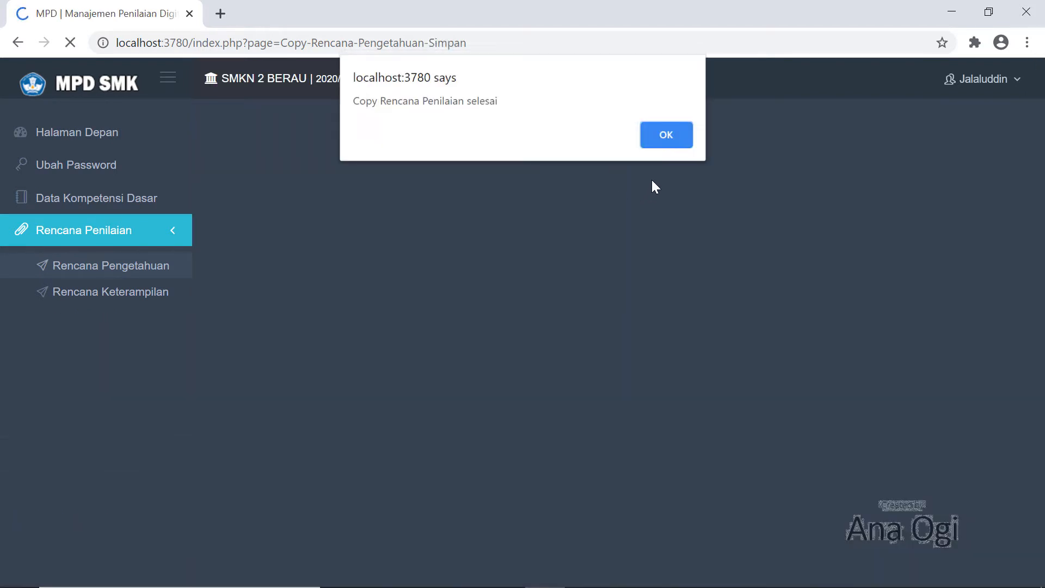
{"action": "left_click", "coordinate": [675, 133]}
- Copy the Simulasi dan Komunikasi Digital knowledge assessment plan from class X-ATPH to class X-TMK
{"action": "left_click", "coordinate": [482, 236]}
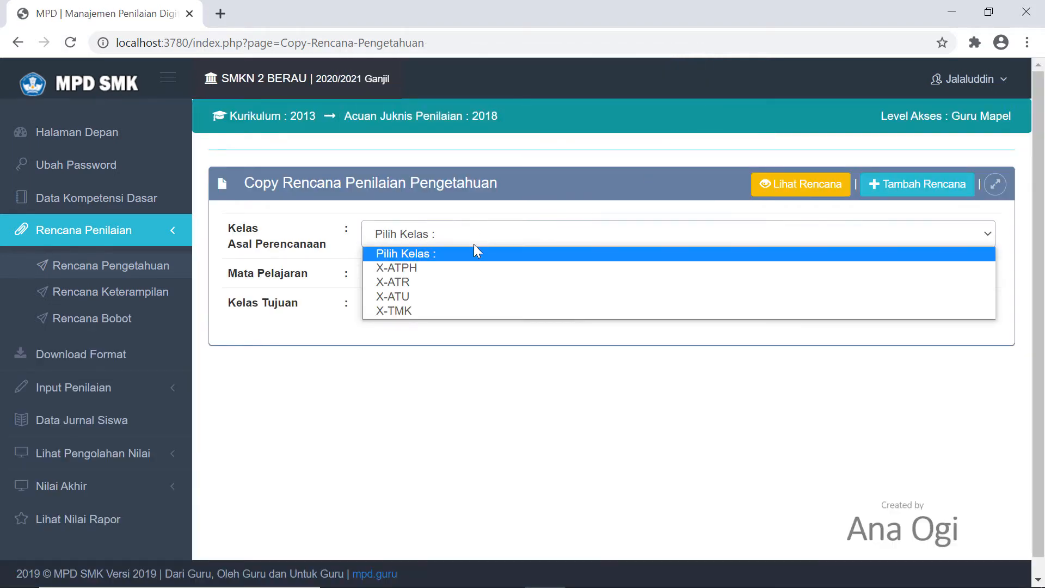
{"action": "left_click", "coordinate": [466, 267]}
{"action": "left_click", "coordinate": [451, 280]}
{"action": "left_click", "coordinate": [456, 315]}
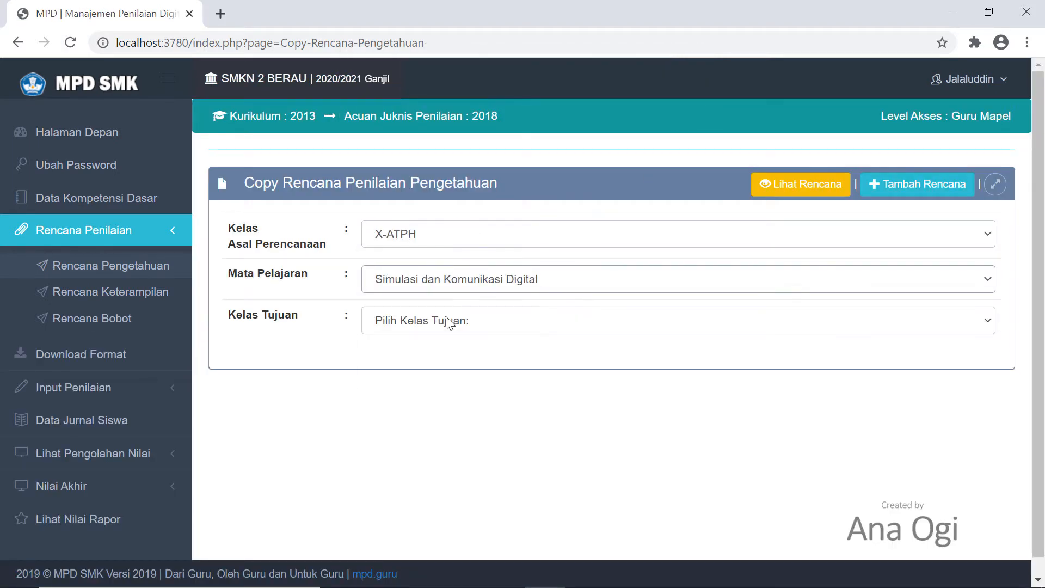
{"action": "left_click", "coordinate": [448, 321]}
{"action": "left_click", "coordinate": [427, 385]}
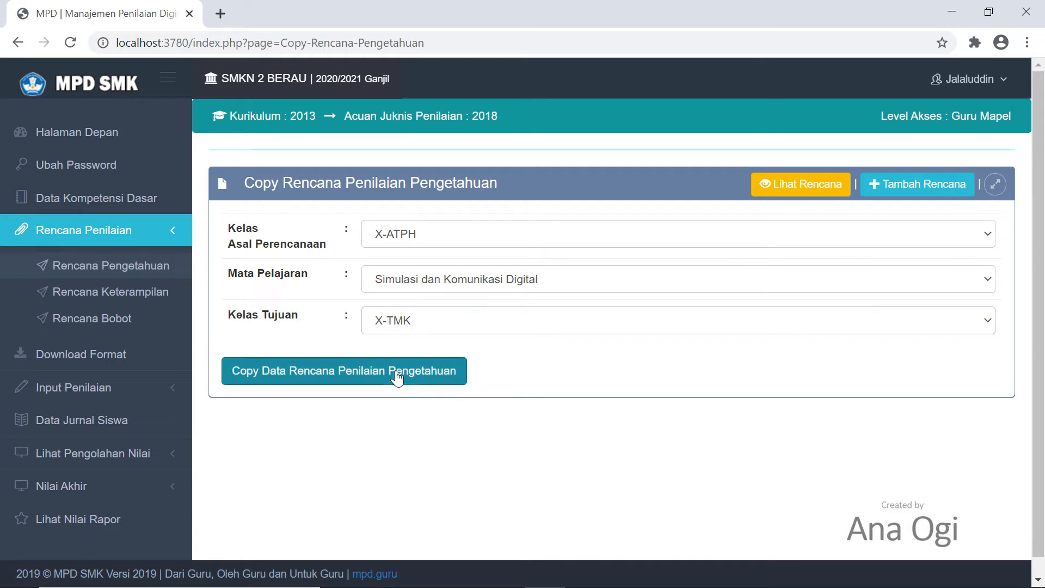
{"action": "left_click", "coordinate": [397, 376]}
{"action": "left_click", "coordinate": [597, 151]}
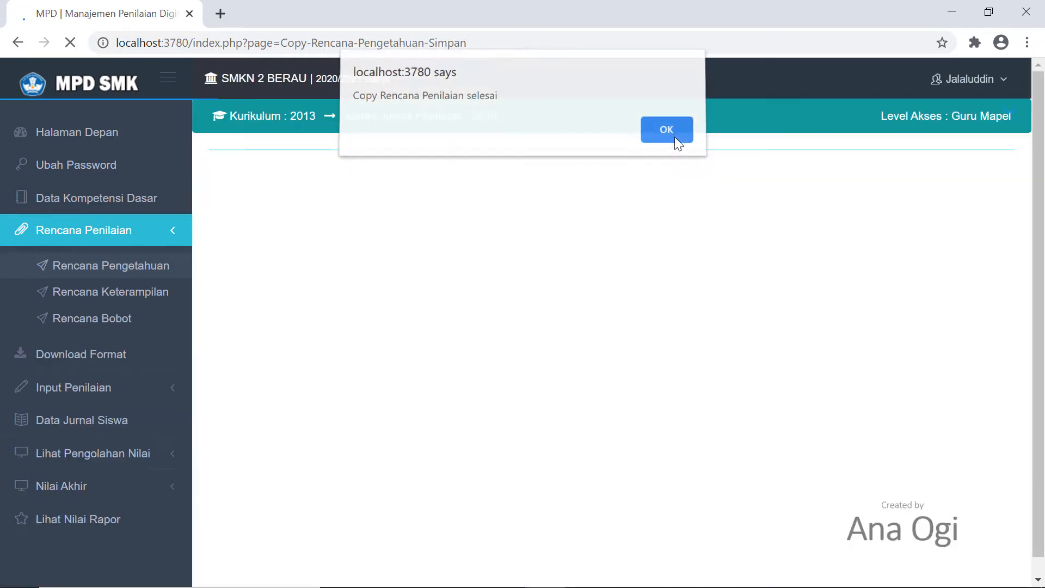
{"action": "left_click", "coordinate": [674, 136]}
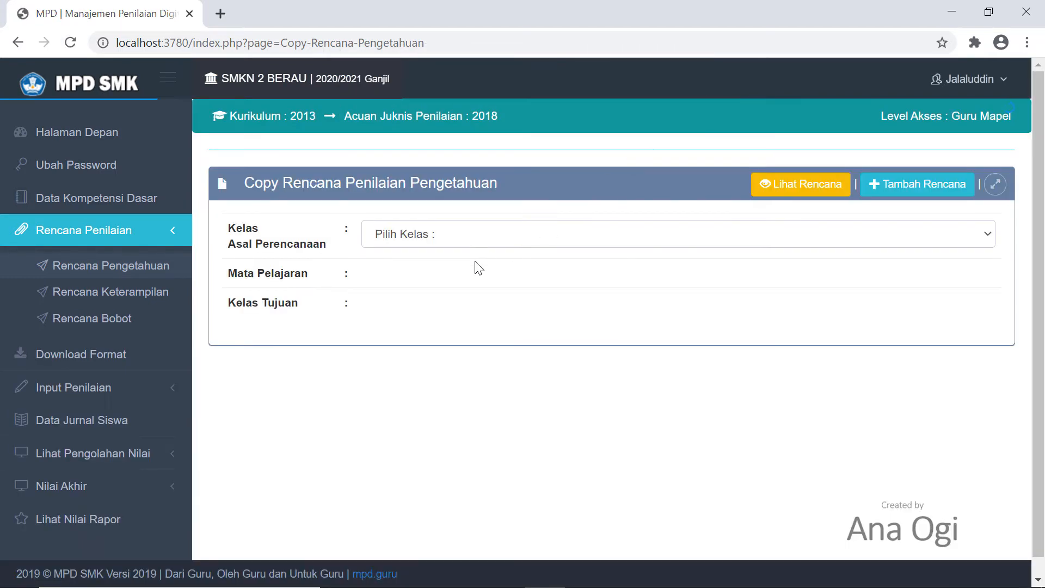
- Return to knowledge planning and check whether X-ATPH already has a saved plan for Simulasi dan Komunikasi Digital
{"action": "left_click", "coordinate": [109, 267]}
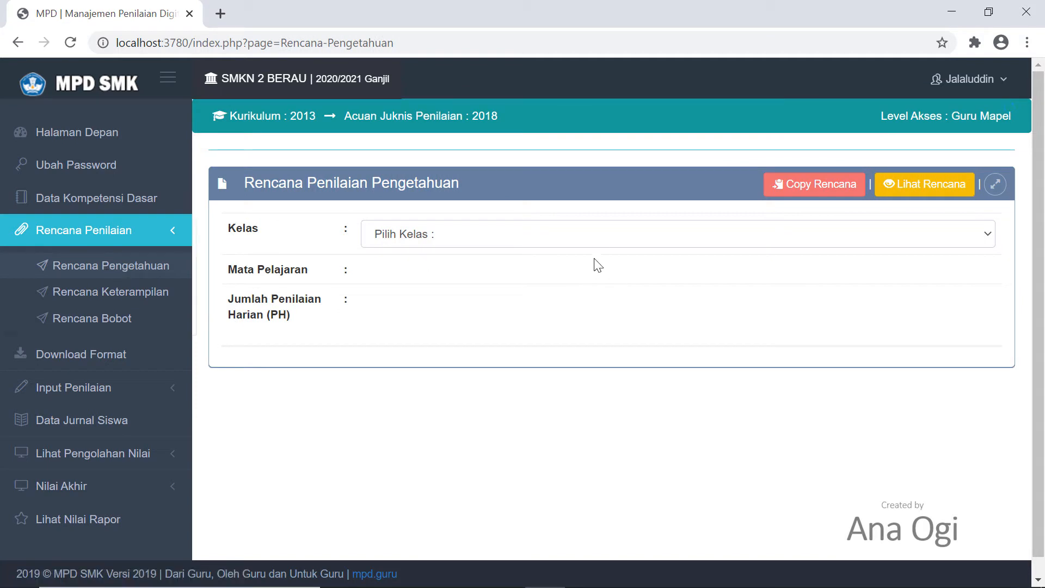
{"action": "left_click", "coordinate": [600, 234]}
{"action": "left_click", "coordinate": [574, 269]}
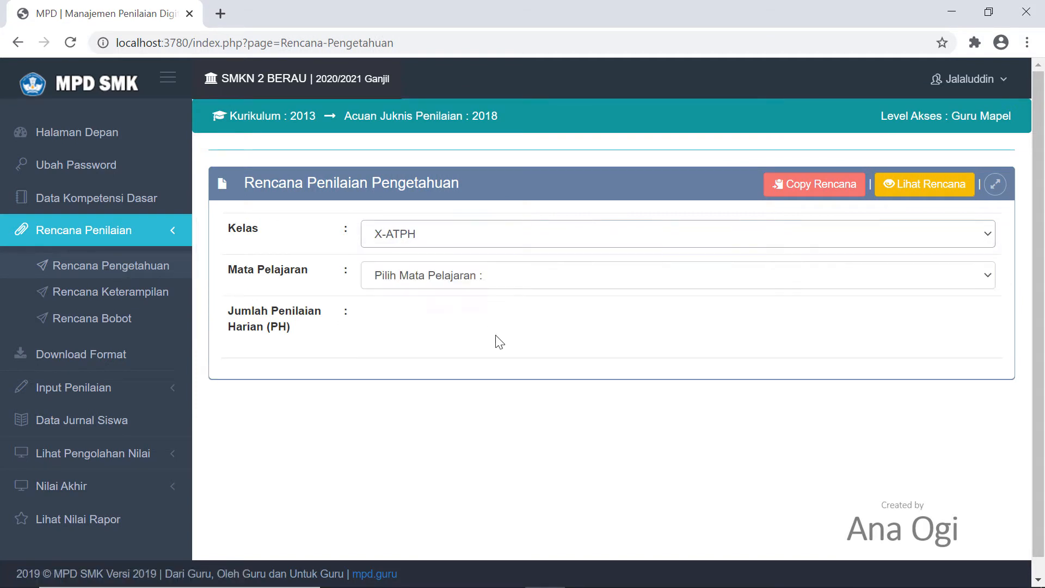
{"action": "left_click", "coordinate": [521, 280]}
{"action": "left_click", "coordinate": [517, 308]}
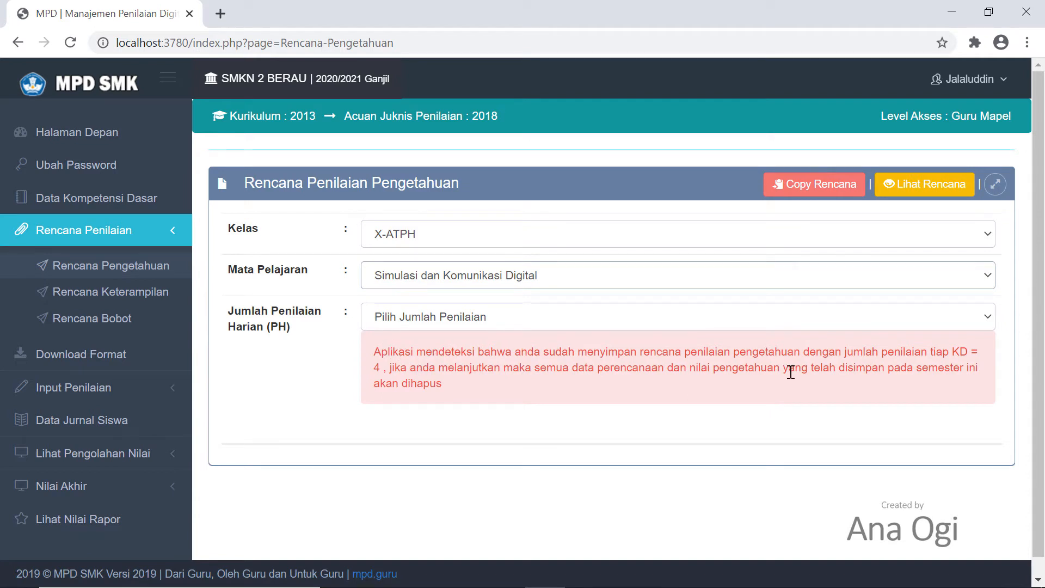
- Check class X-ATR for a saved Simulasi dan Komunikasi Digital plan, leaving the number of daily assessments unselected
{"action": "left_click", "coordinate": [476, 244]}
{"action": "left_click", "coordinate": [478, 280]}
{"action": "left_click", "coordinate": [484, 277]}
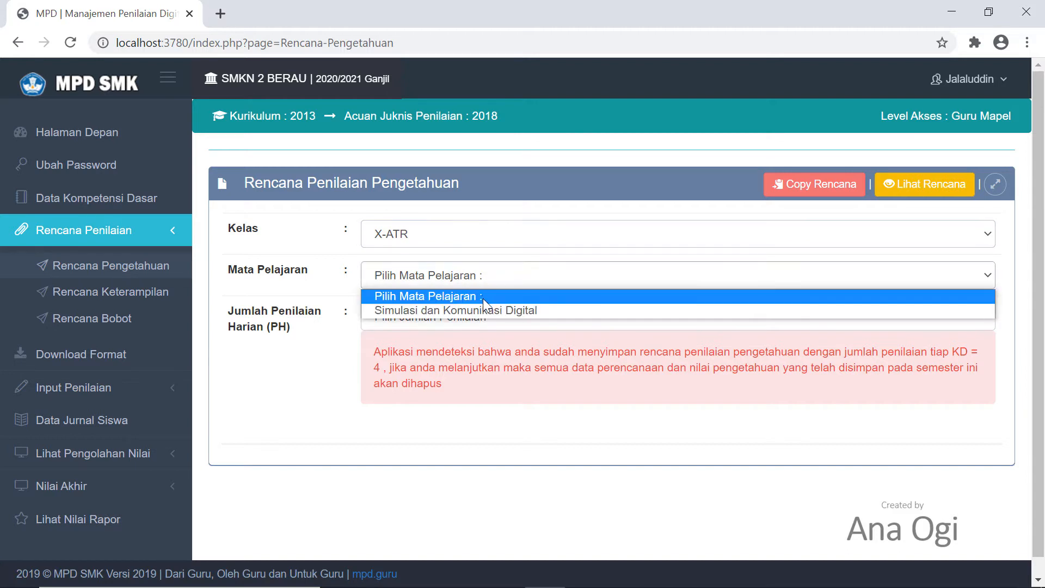
{"action": "left_click", "coordinate": [482, 310]}
{"action": "left_click", "coordinate": [479, 318]}
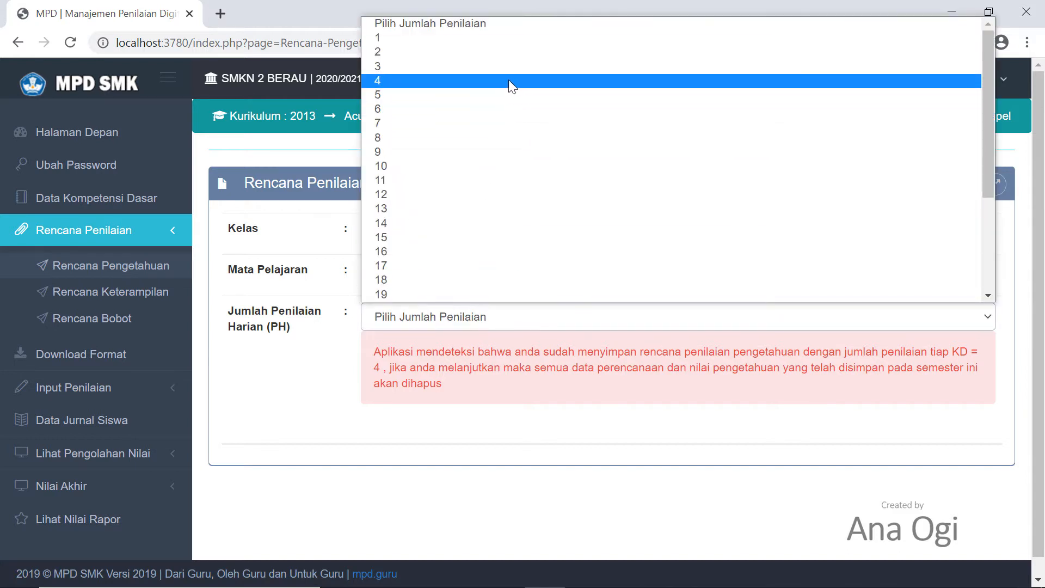
{"action": "left_click", "coordinate": [312, 369]}
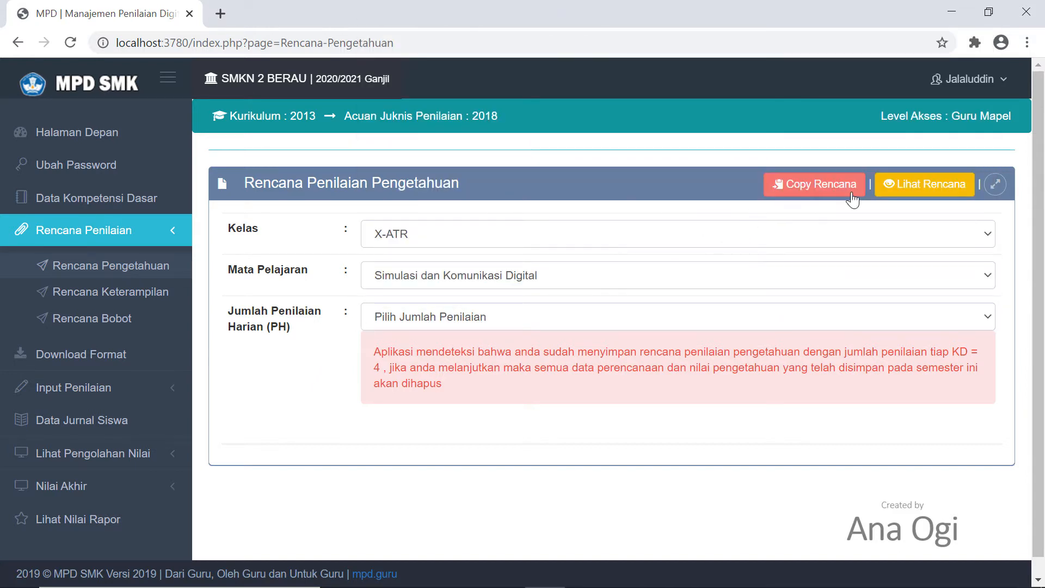
- Open the saved knowledge assessment plans and review the X-ATPH plan for Simulasi dan Komunikasi Digital
{"action": "left_click", "coordinate": [889, 187]}
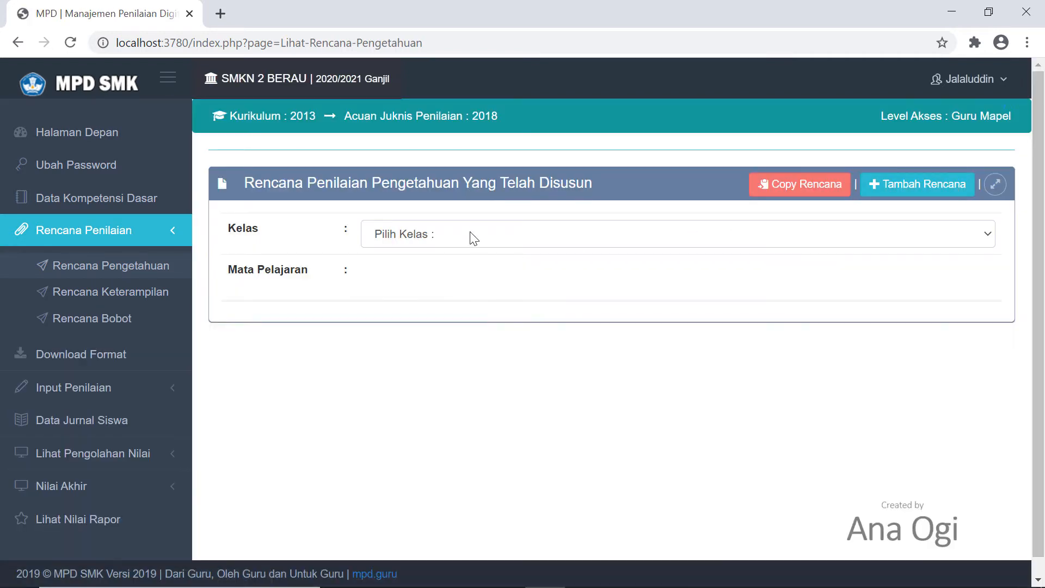
{"action": "left_click", "coordinate": [472, 238]}
{"action": "left_click", "coordinate": [463, 267]}
{"action": "left_click", "coordinate": [457, 281]}
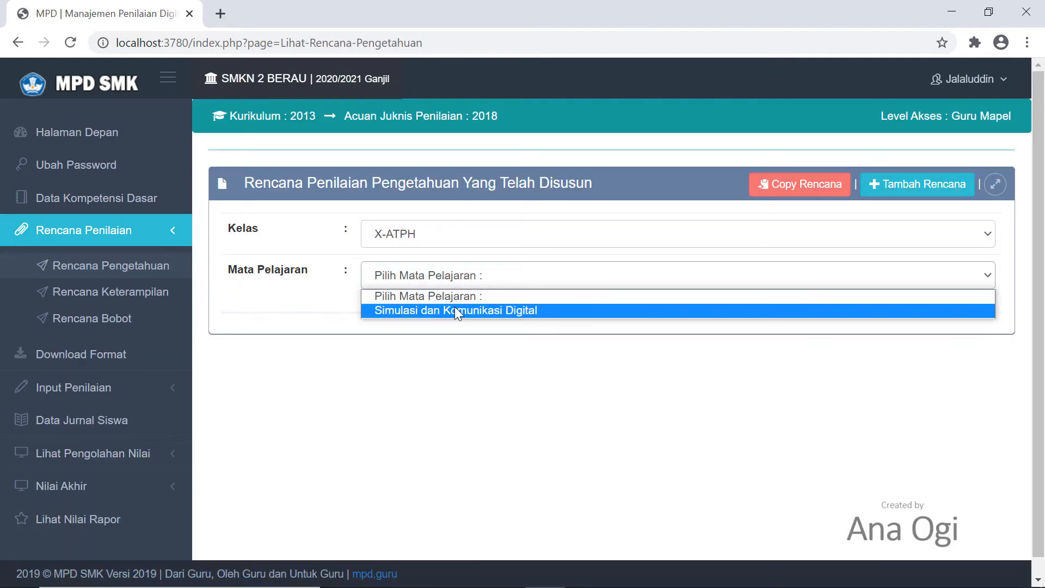
{"action": "left_click", "coordinate": [455, 310]}
{"action": "scroll", "coordinate": [707, 446], "scroll_direction": "down", "scroll_amount": 5}
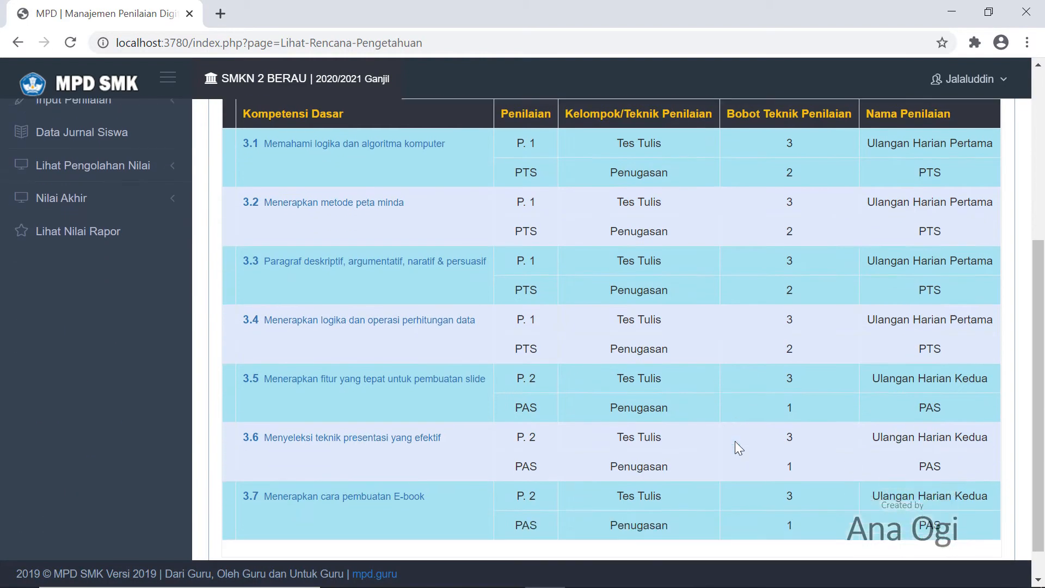
{"action": "scroll", "coordinate": [735, 443], "scroll_direction": "up", "scroll_amount": 6}
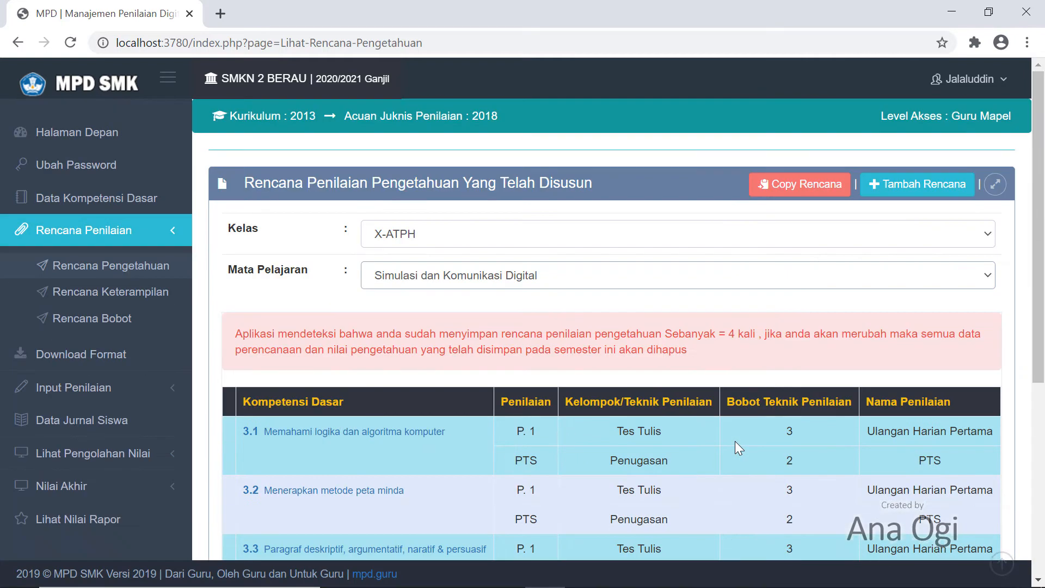
- Review the saved Simulasi dan Komunikasi Digital knowledge assessment plan for class X-ATR
{"action": "left_click", "coordinate": [477, 235]}
{"action": "left_click", "coordinate": [446, 283]}
{"action": "left_click", "coordinate": [459, 281]}
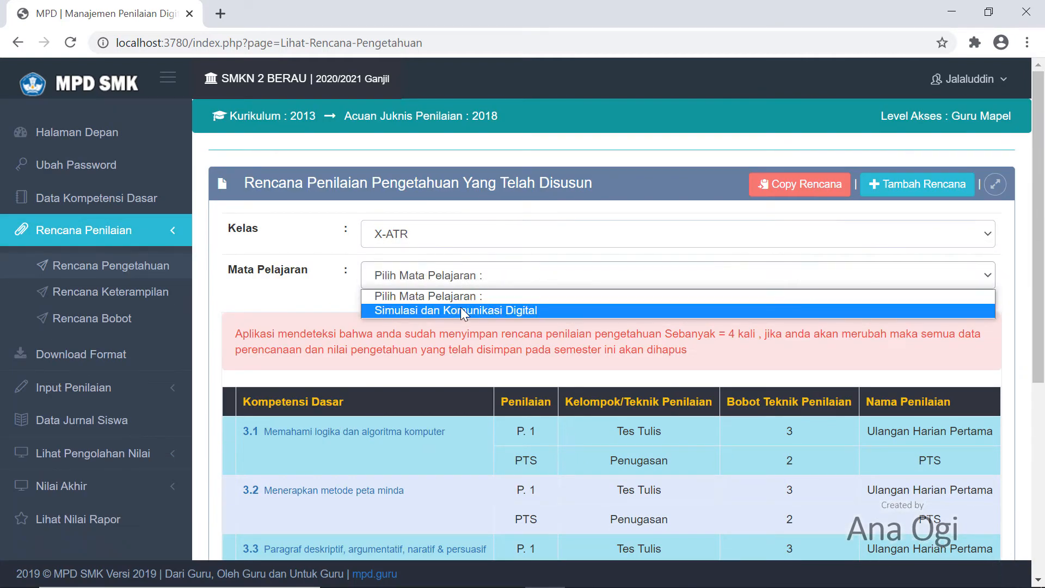
{"action": "left_click", "coordinate": [460, 310]}
{"action": "scroll", "coordinate": [644, 414], "scroll_direction": "down", "scroll_amount": 5}
{"action": "scroll", "coordinate": [645, 414], "scroll_direction": "up", "scroll_amount": 5}
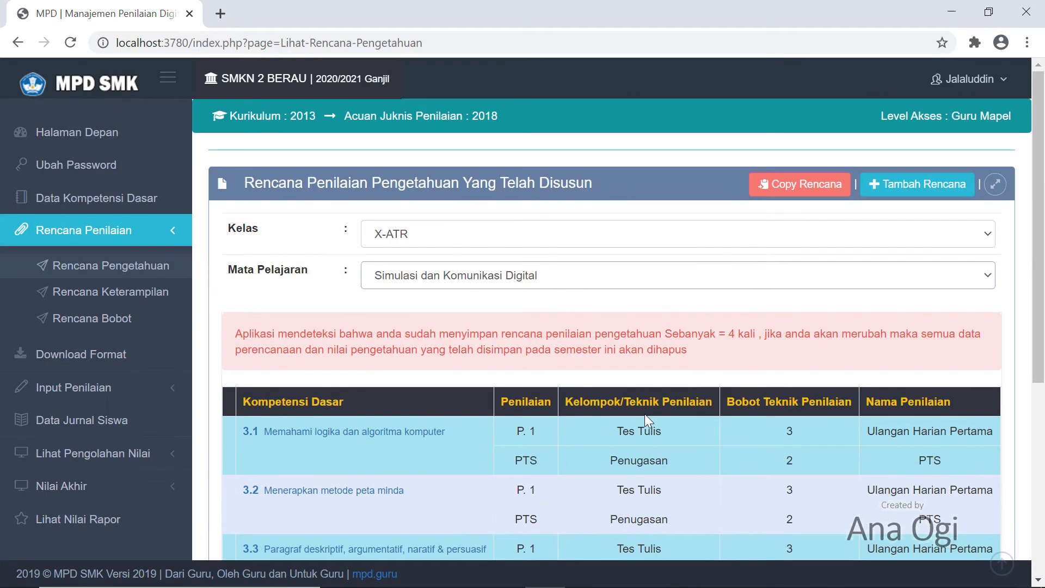
- Review the saved Simulasi dan Komunikasi Digital knowledge assessment plan for class X-ATU
{"action": "left_click", "coordinate": [506, 235]}
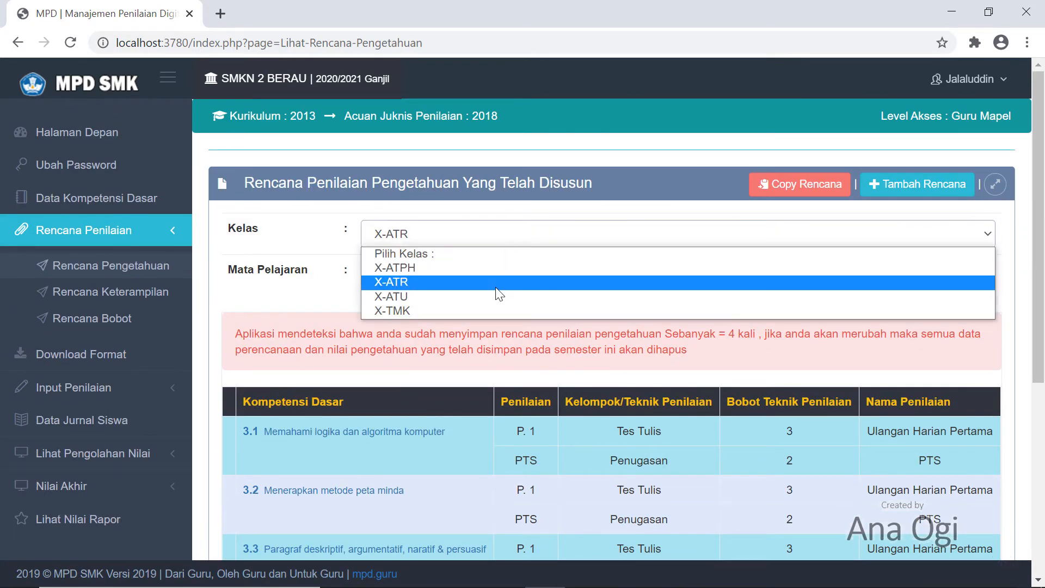
{"action": "left_click", "coordinate": [500, 288]}
{"action": "left_click", "coordinate": [497, 283]}
{"action": "left_click", "coordinate": [495, 235]}
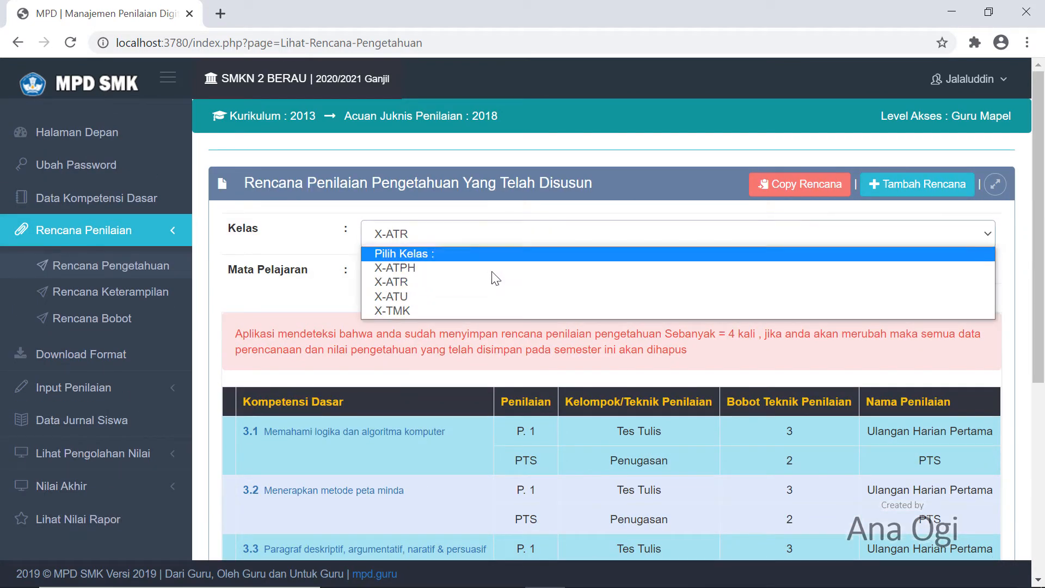
{"action": "left_click", "coordinate": [492, 296]}
{"action": "left_click", "coordinate": [501, 275]}
{"action": "left_click", "coordinate": [495, 309]}
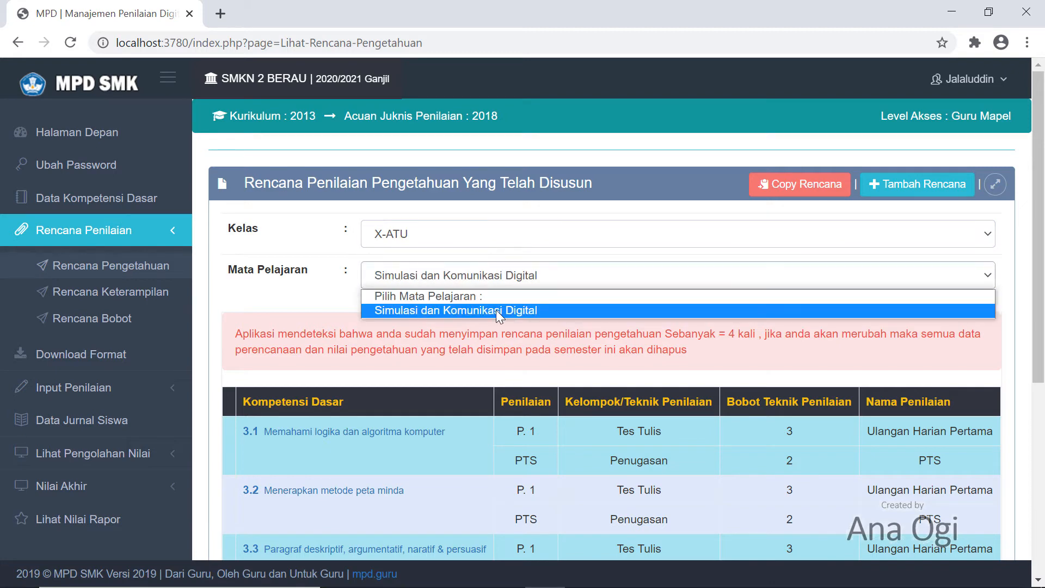
{"action": "scroll", "coordinate": [605, 345], "scroll_direction": "down", "scroll_amount": 4}
{"action": "scroll", "coordinate": [604, 345], "scroll_direction": "up", "scroll_amount": 4}
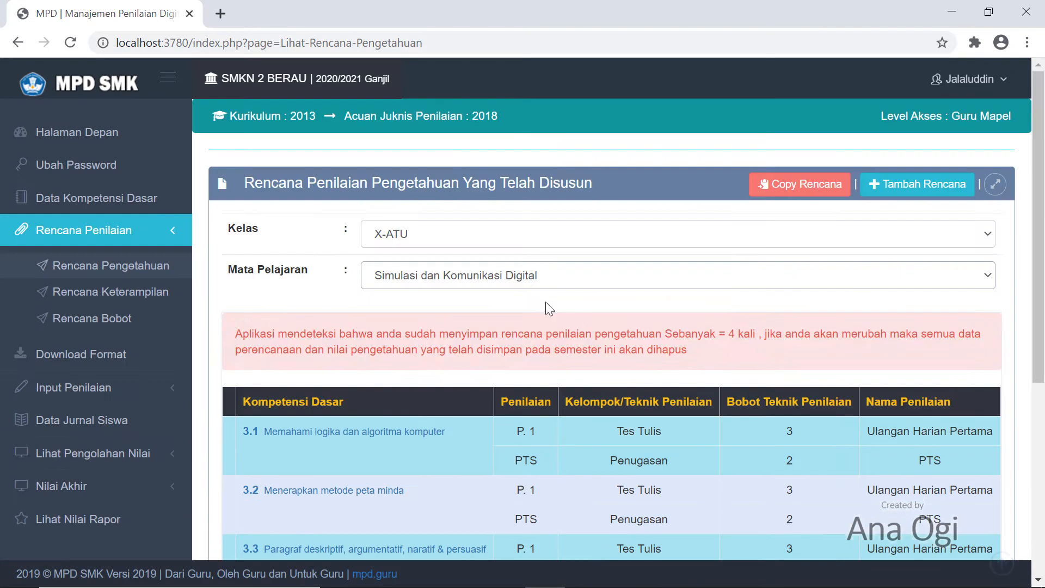
- Review the saved Simulasi dan Komunikasi Digital knowledge assessment plan for class X-TMK
{"action": "left_click", "coordinate": [492, 234]}
{"action": "left_click", "coordinate": [471, 310]}
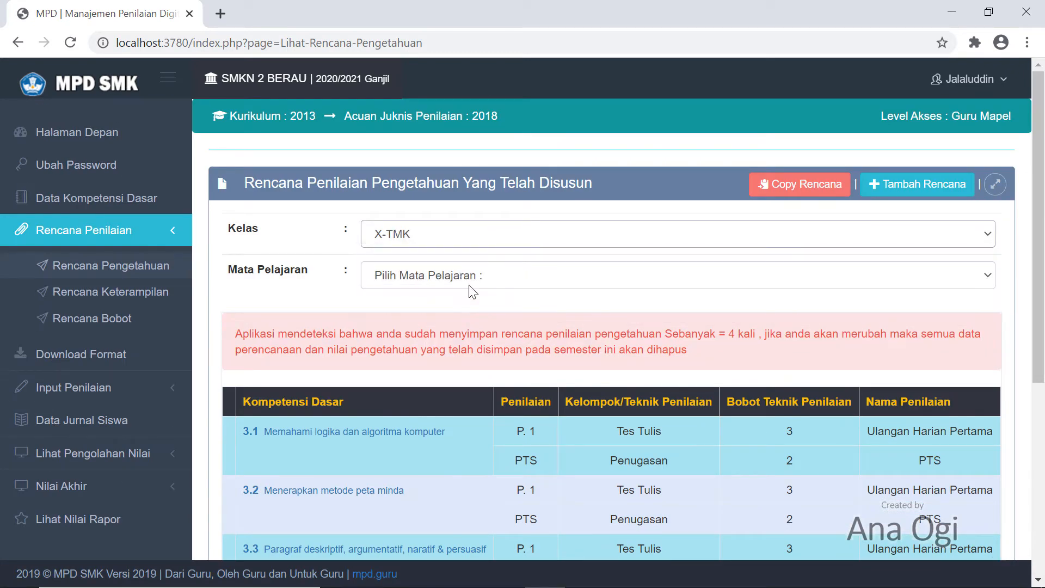
{"action": "left_click", "coordinate": [469, 286]}
{"action": "left_click", "coordinate": [469, 308]}
{"action": "scroll", "coordinate": [592, 391], "scroll_direction": "down", "scroll_amount": 5}
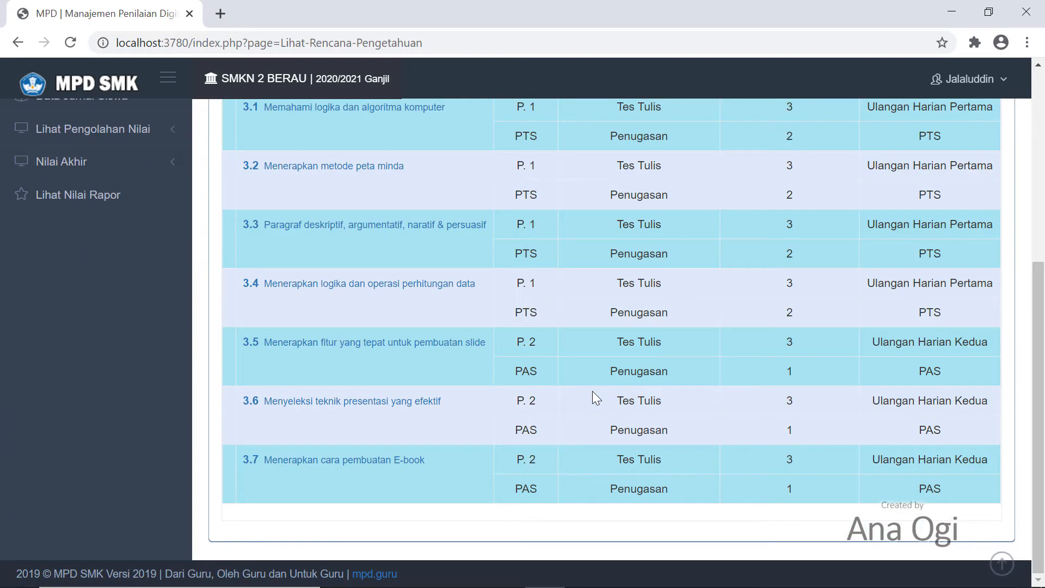
{"action": "scroll", "coordinate": [593, 391], "scroll_direction": "up", "scroll_amount": 5}
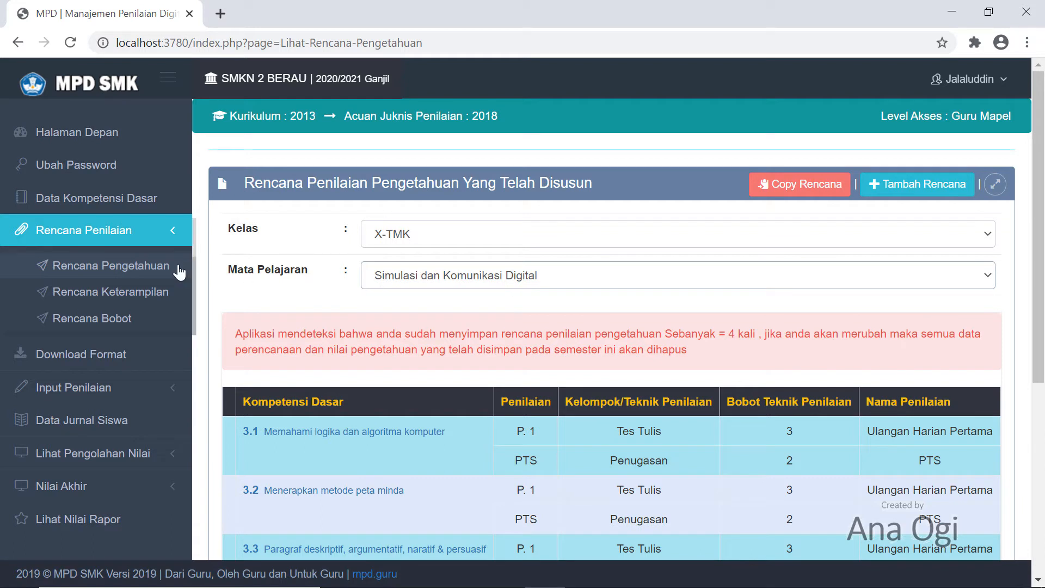
- Start a skills assessment plan (Rencana Keterampilan) for class X-ATPH, subject Simulasi dan Komunikasi Digital, with 2 assessments
{"action": "left_click", "coordinate": [96, 300]}
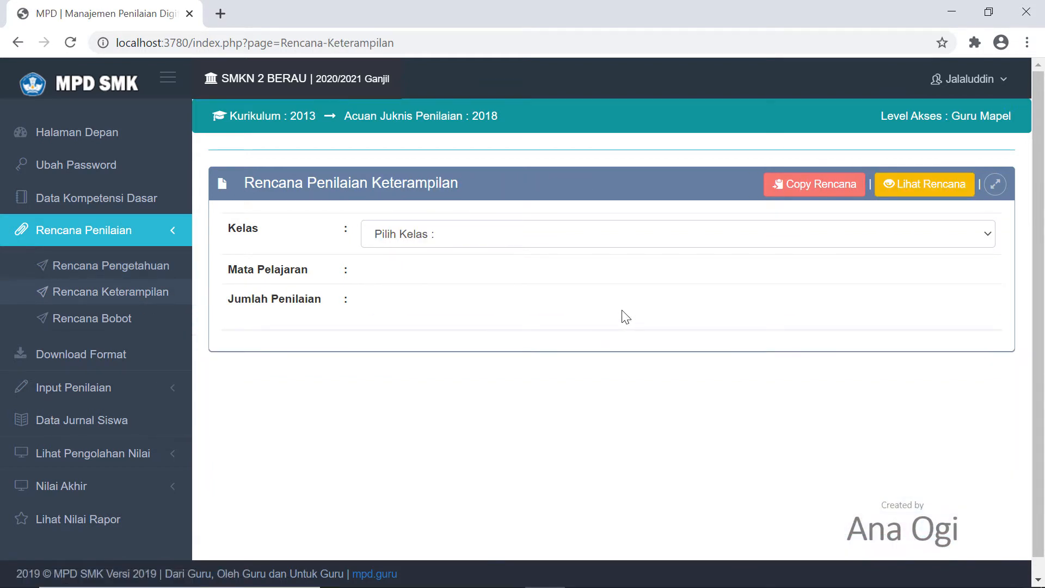
{"action": "left_click", "coordinate": [452, 238]}
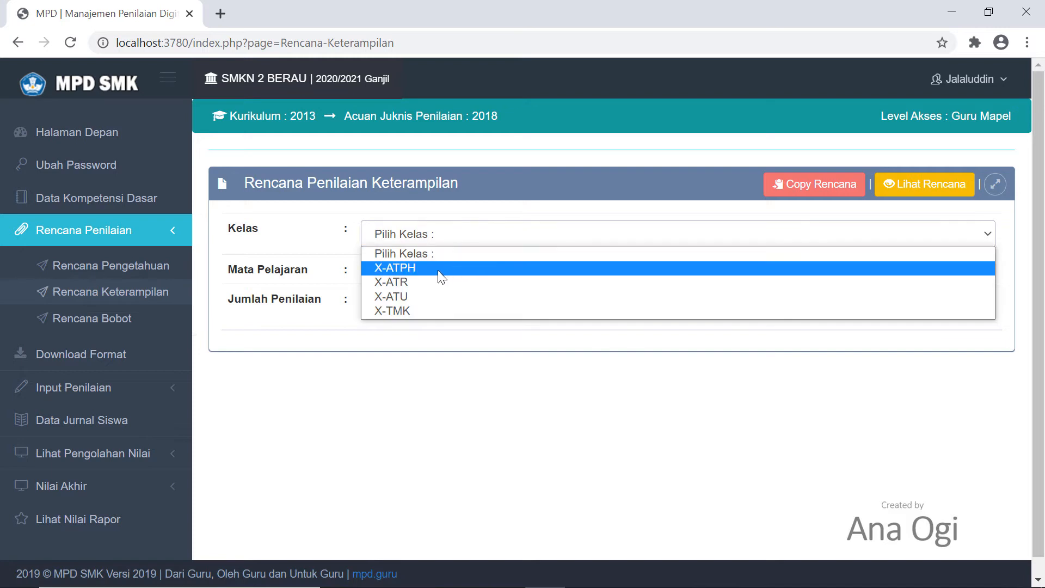
{"action": "left_click", "coordinate": [418, 269]}
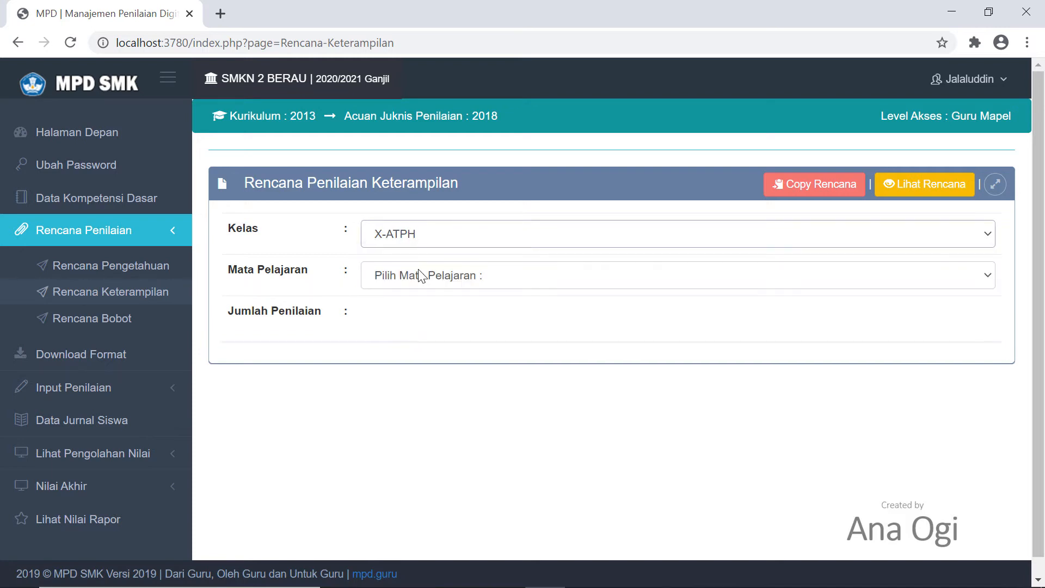
{"action": "left_click", "coordinate": [429, 276]}
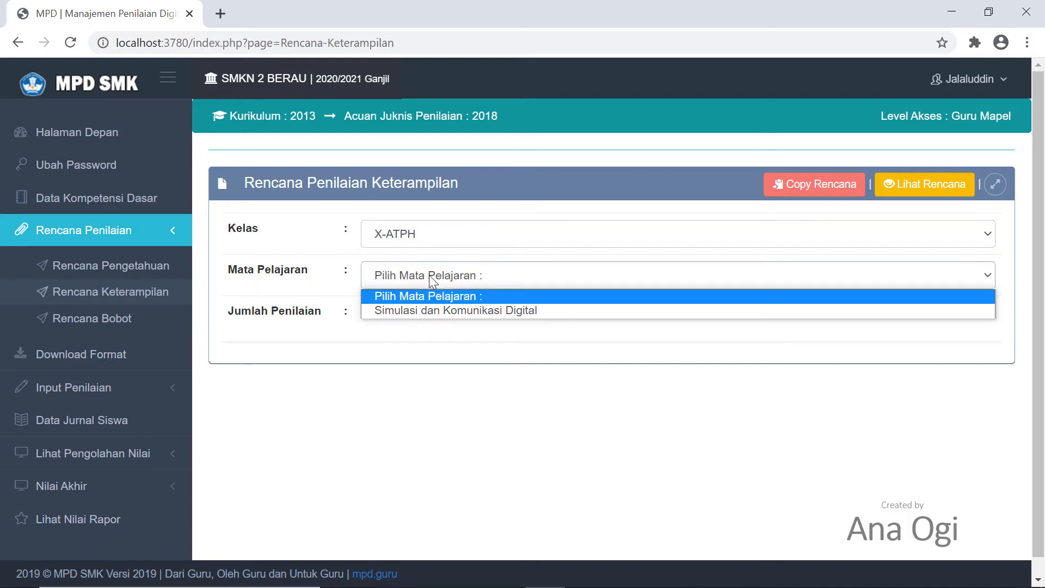
{"action": "left_click", "coordinate": [442, 308]}
{"action": "left_click", "coordinate": [457, 317]}
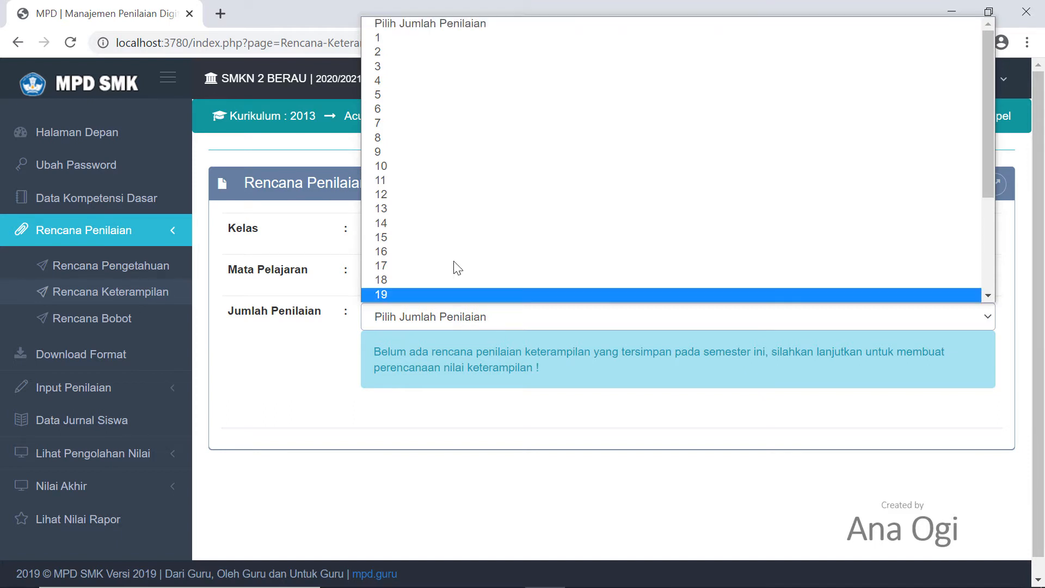
{"action": "left_click", "coordinate": [450, 52]}
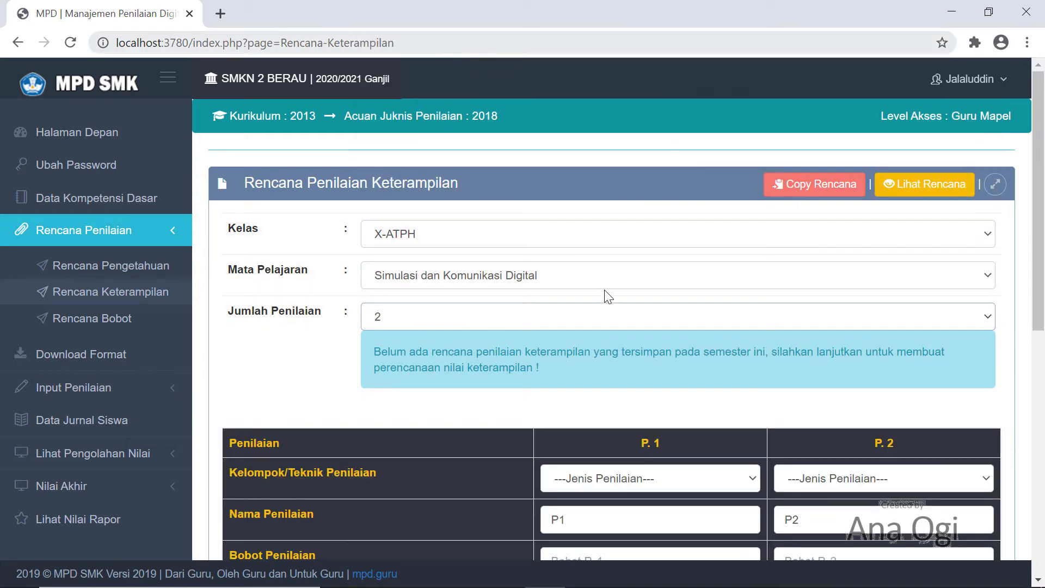
- Set the assessment technique to Proyek for both P. 1 and P. 2
{"action": "scroll", "coordinate": [610, 300], "scroll_direction": "down", "scroll_amount": 5}
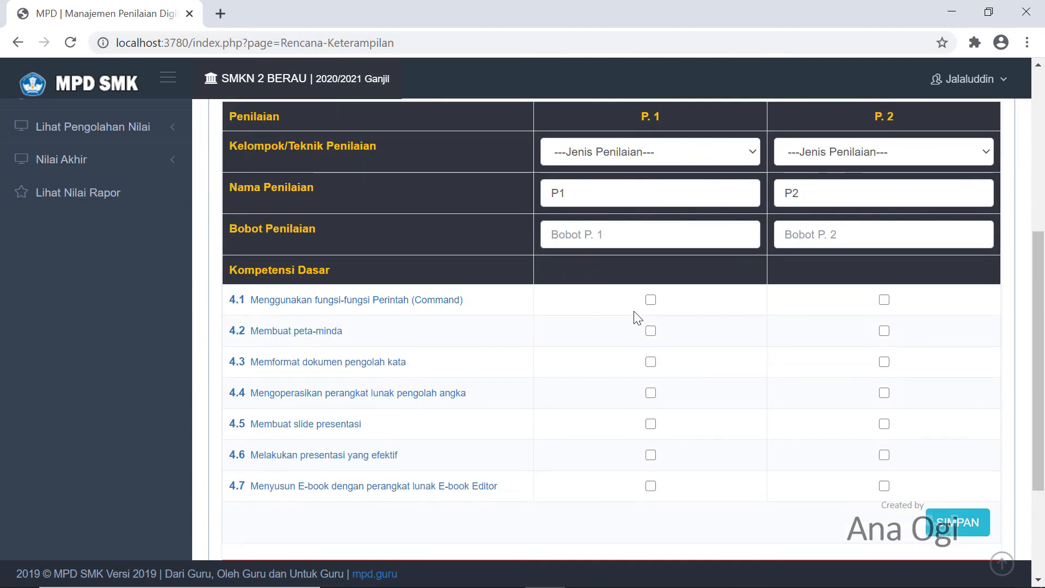
{"action": "left_click", "coordinate": [680, 155]}
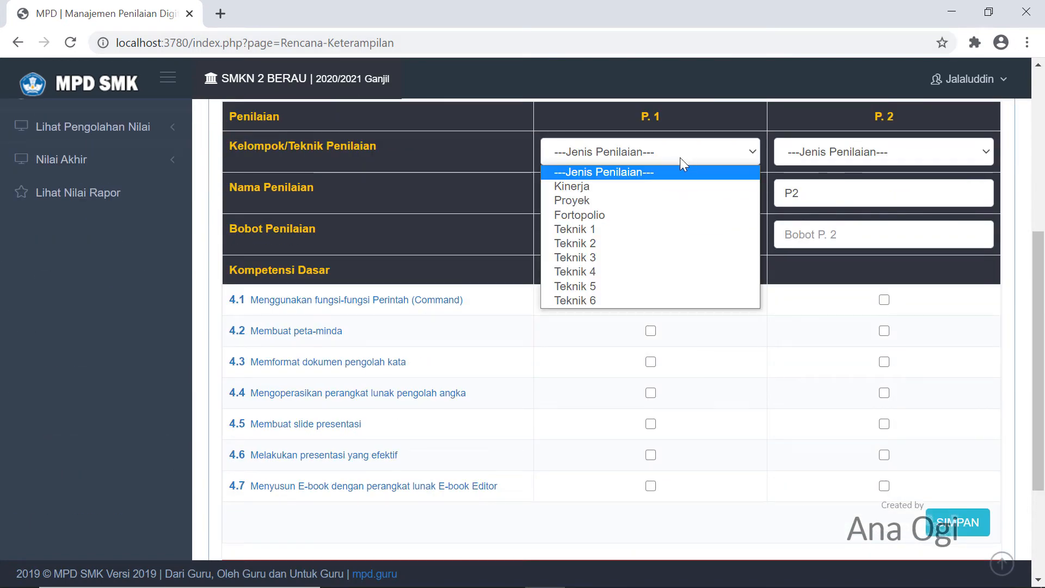
{"action": "left_click", "coordinate": [672, 186]}
{"action": "left_click", "coordinate": [845, 151]}
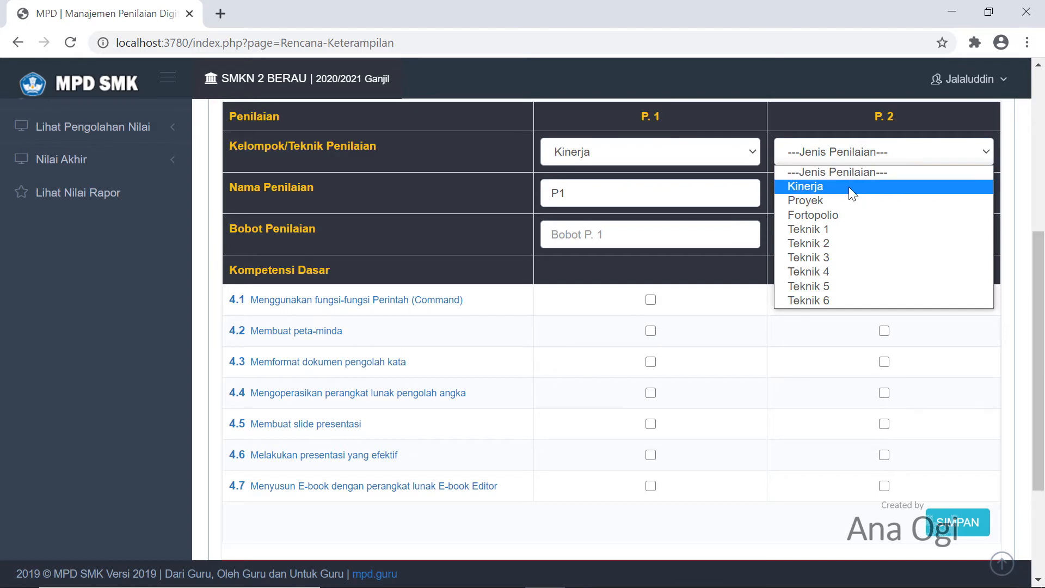
{"action": "left_click", "coordinate": [729, 153]}
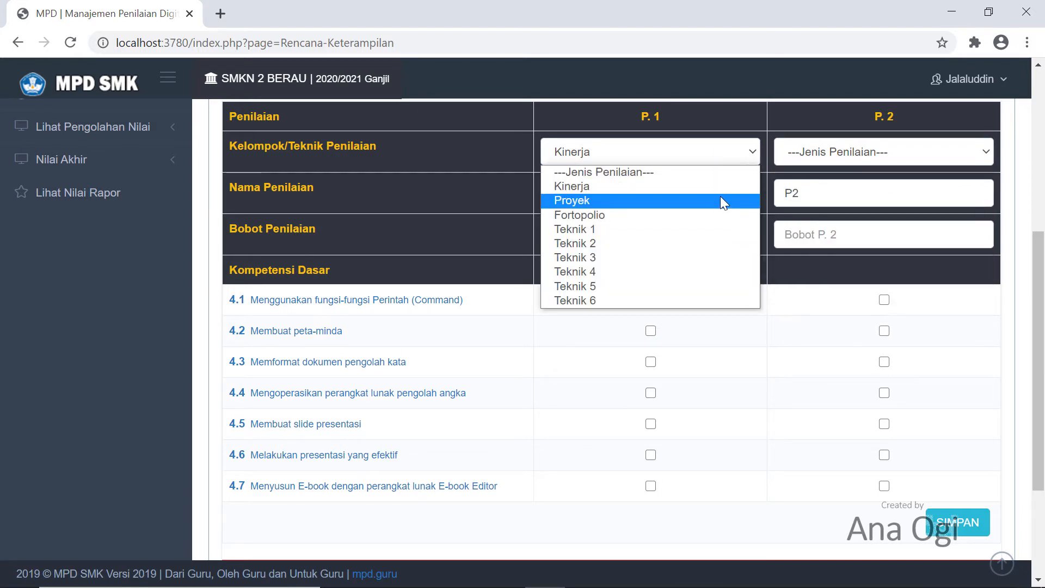
{"action": "left_click", "coordinate": [721, 200]}
{"action": "left_click", "coordinate": [914, 158]}
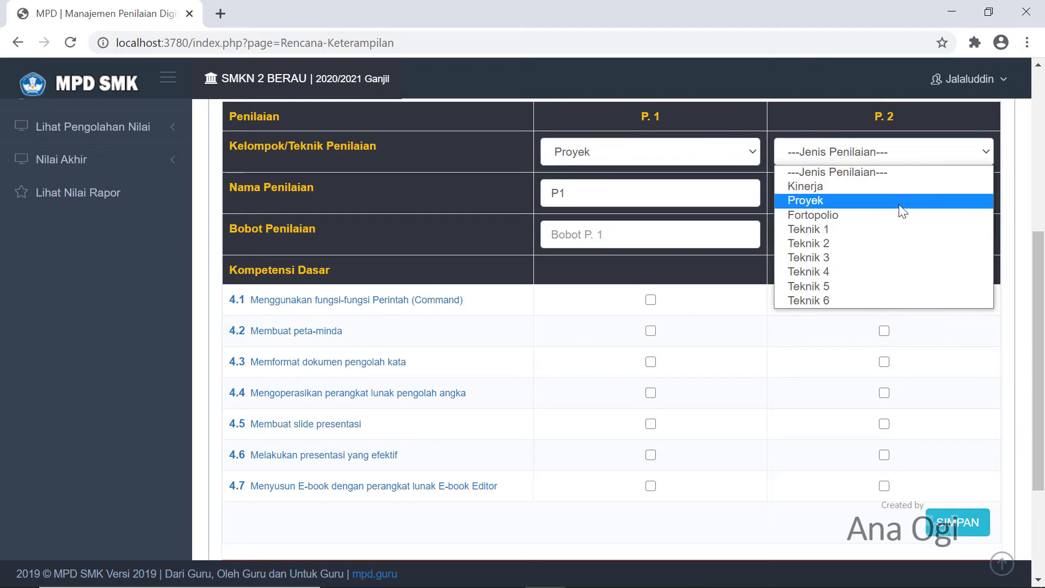
{"action": "left_click", "coordinate": [900, 206]}
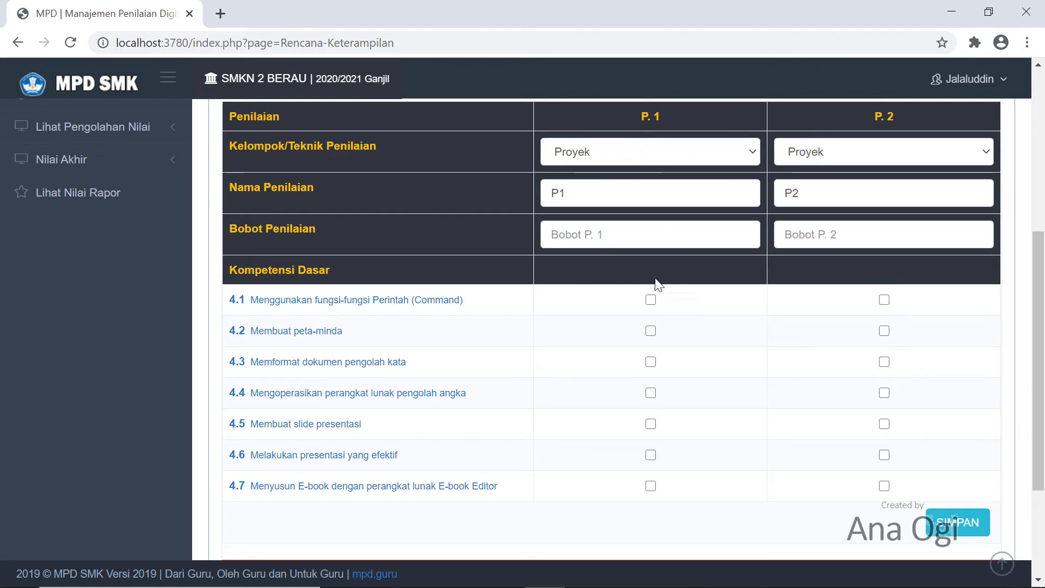
- Assign basic competencies 4.1, 4.2, 4.3 and 4.4 to assessment P. 1
{"action": "left_click", "coordinate": [651, 300]}
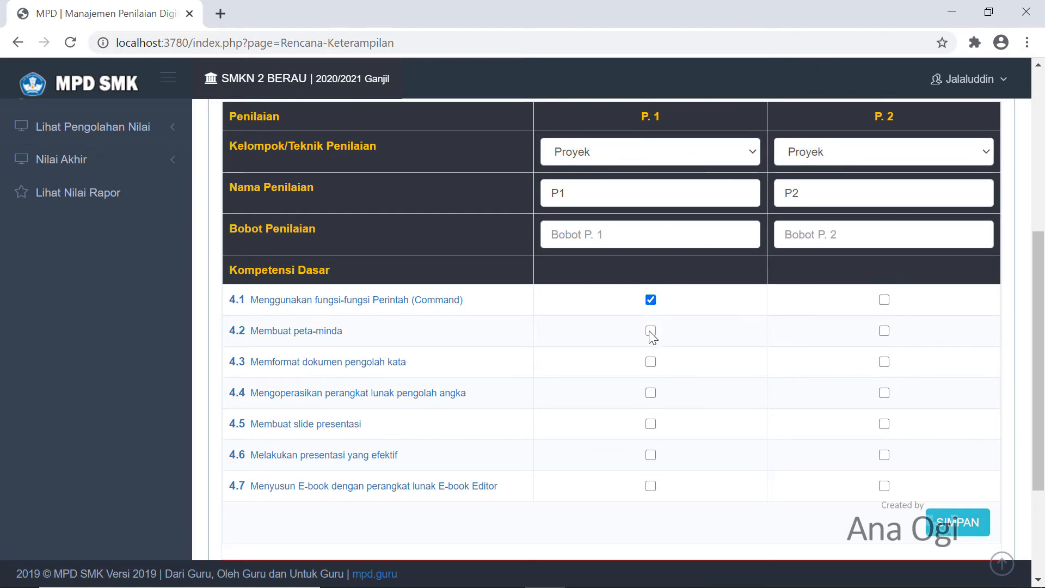
{"action": "left_click", "coordinate": [651, 331]}
{"action": "left_click", "coordinate": [650, 362]}
{"action": "left_click", "coordinate": [650, 393]}
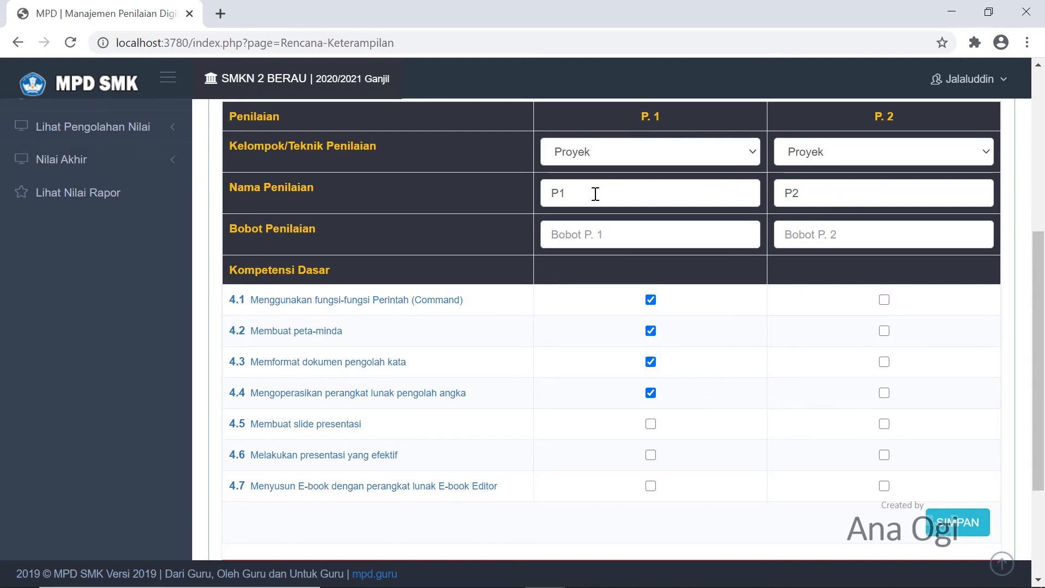
- Name assessment P. 1 "Proyek Pertama" and assessment P. 2 "Proyek Kedua"
{"action": "left_click_drag", "start_coordinate": [595, 194], "coordinate": [501, 191]}
{"action": "type", "text": "Pro"}
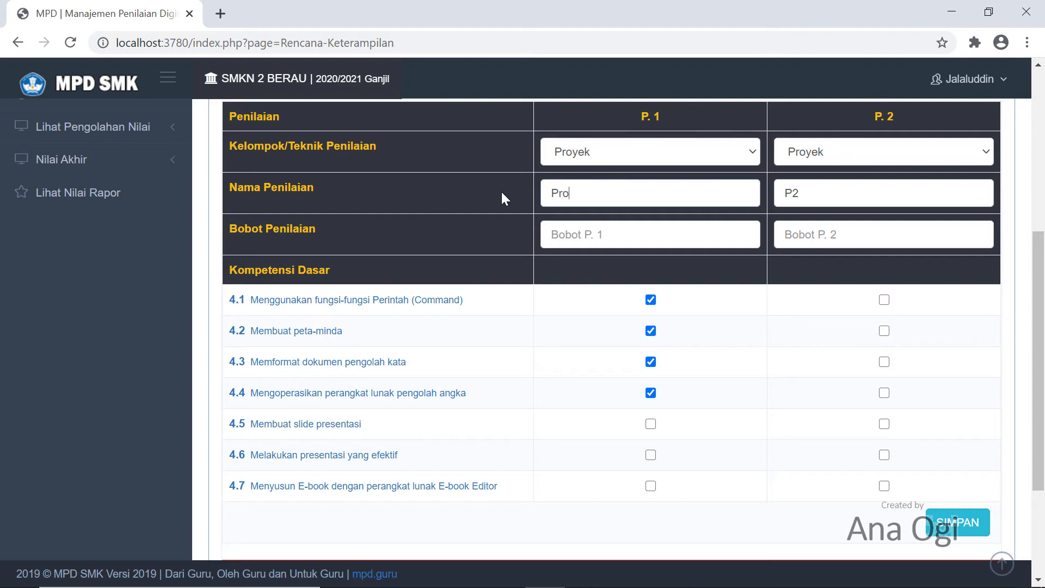
{"action": "type", "text": "yek Pertama"}
{"action": "key", "text": "Tab"}
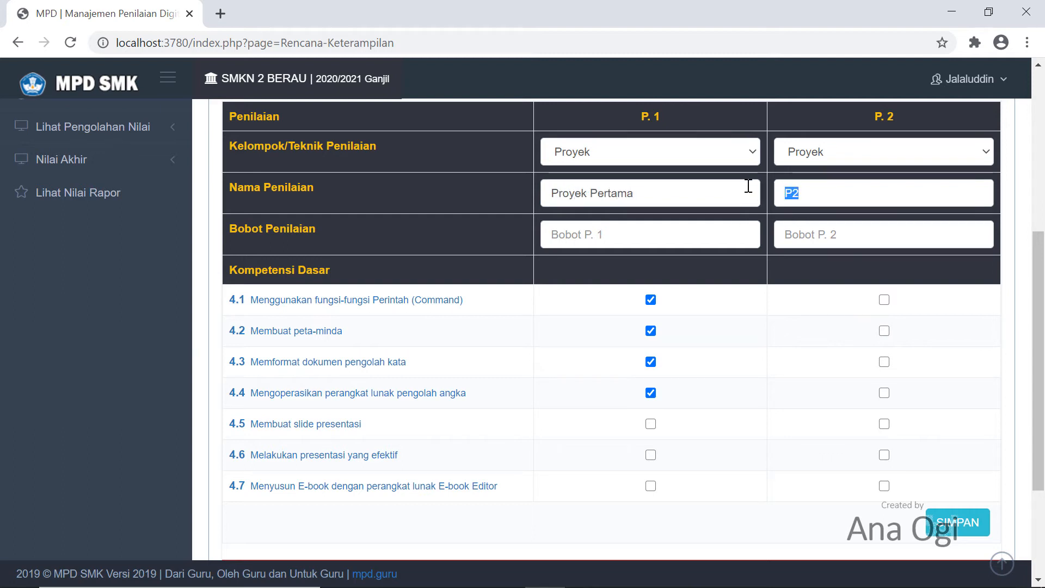
{"action": "type", "text": "Proyek Kedua"}
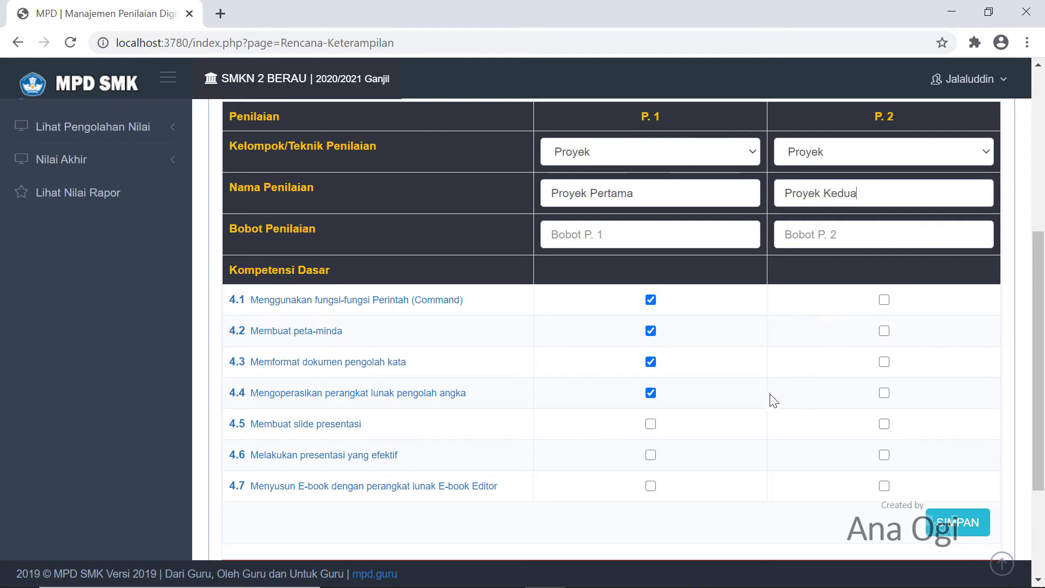
- Assign basic competencies 4.5, 4.6 and 4.7 to assessment P. 2
{"action": "left_click", "coordinate": [884, 424]}
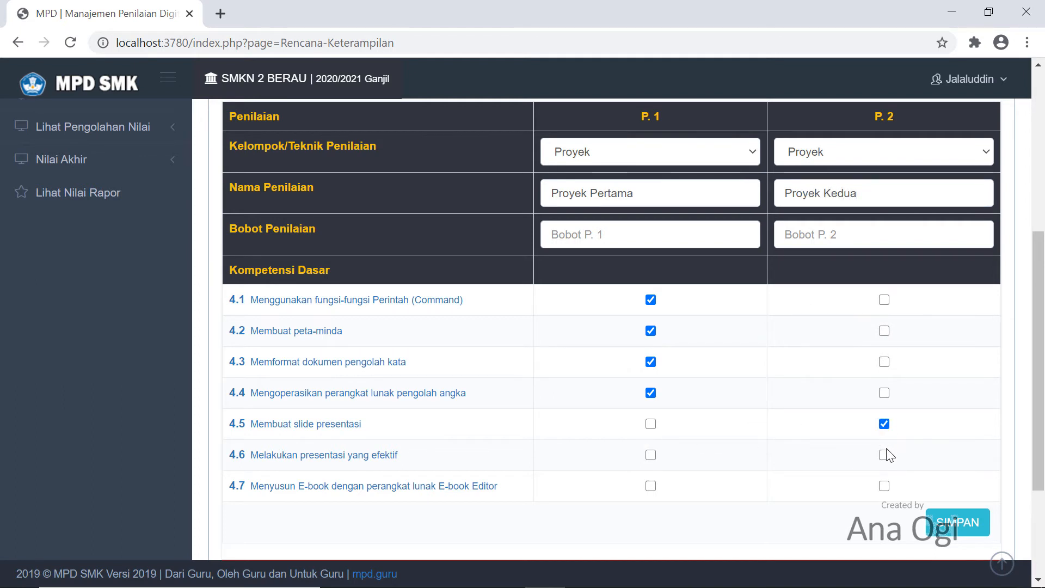
{"action": "left_click", "coordinate": [884, 485]}
{"action": "left_click", "coordinate": [884, 455]}
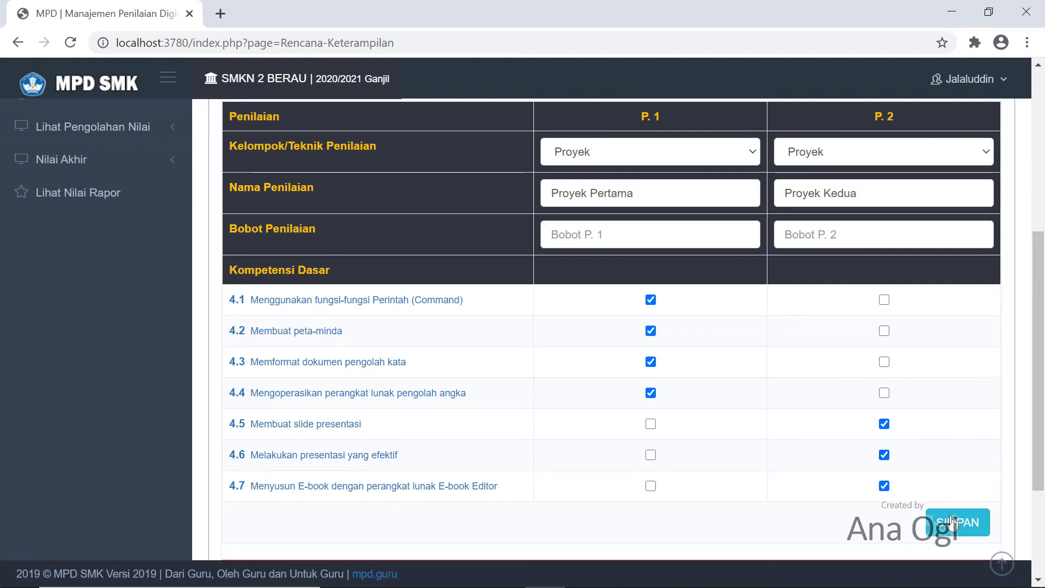
- Try to save the X-ATPH skills assessment plan with both assessment weights left blank
{"action": "left_click", "coordinate": [958, 522]}
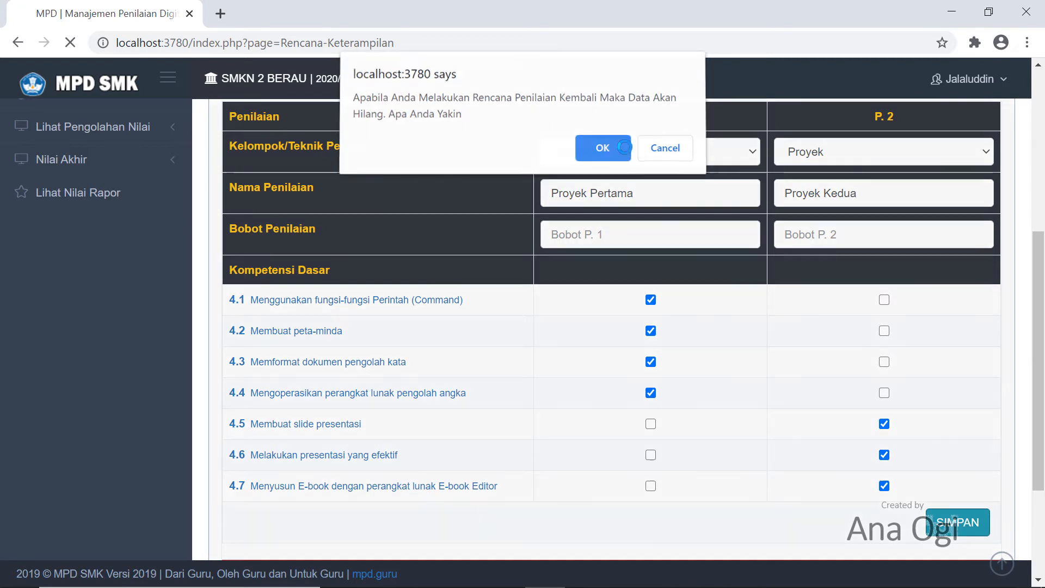
{"action": "left_click", "coordinate": [652, 160]}
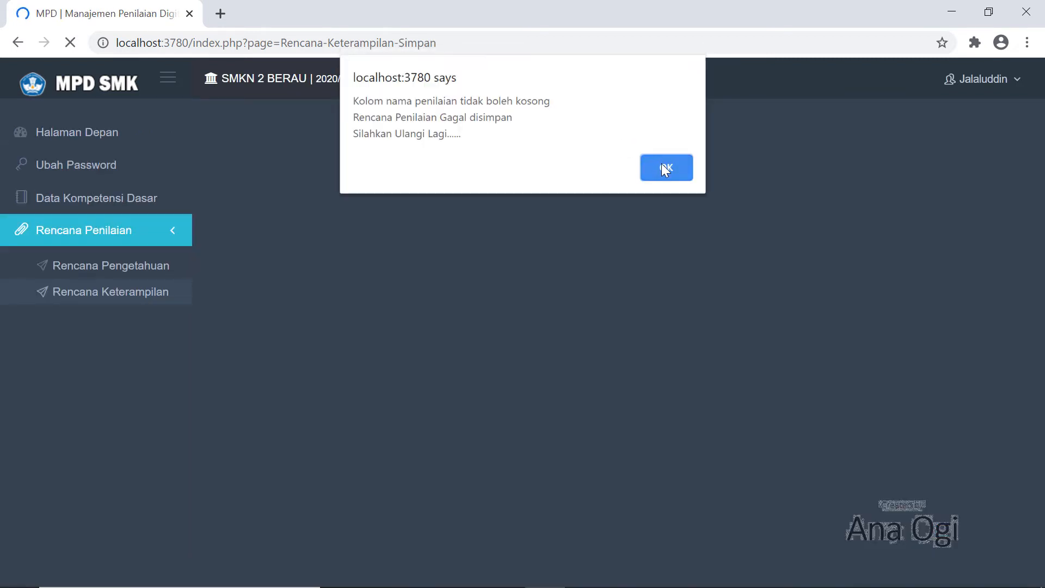
{"action": "left_click", "coordinate": [684, 176]}
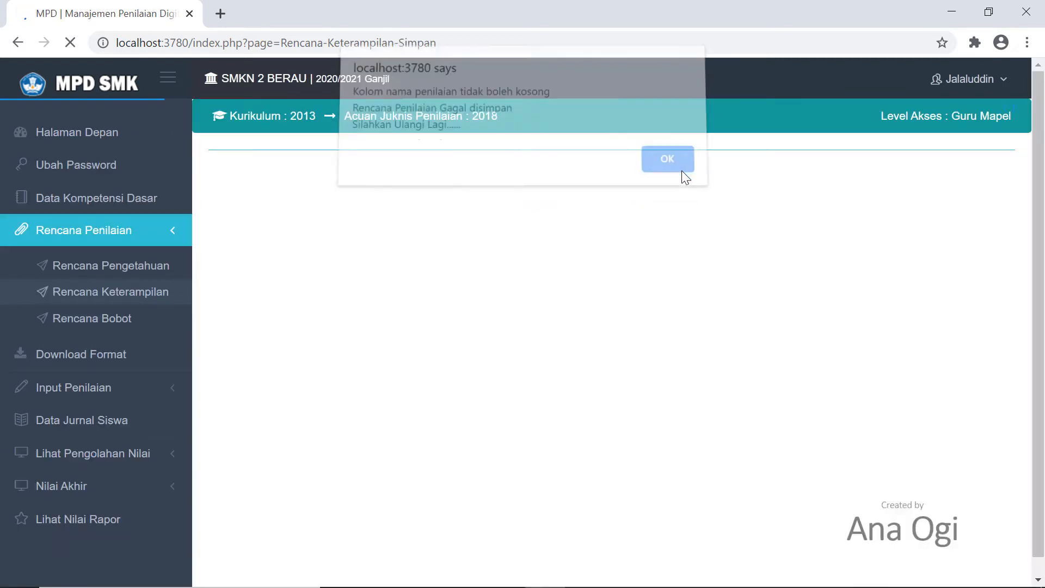
- Start a skills assessment plan for class X-ATPH, subject Simulasi dan Komunikasi Digital, with 2 assessments
{"action": "left_click", "coordinate": [508, 234]}
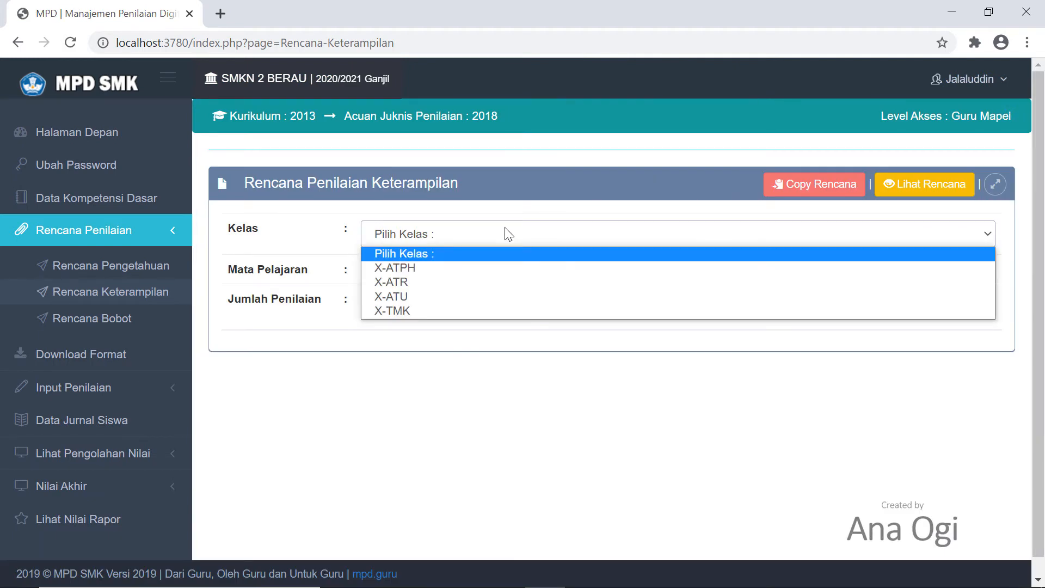
{"action": "left_click", "coordinate": [490, 266]}
{"action": "left_click", "coordinate": [489, 278]}
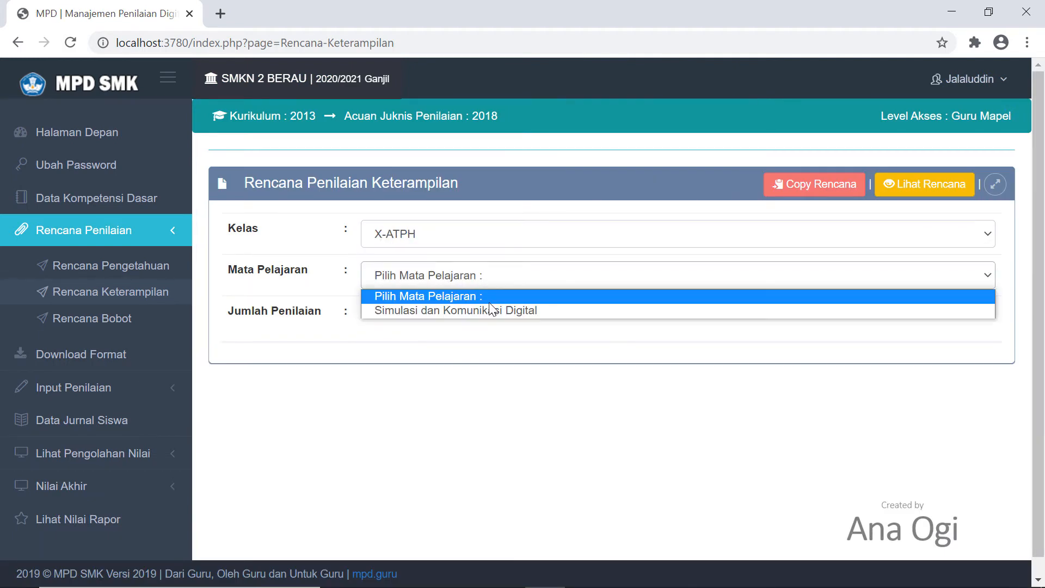
{"action": "left_click", "coordinate": [496, 283]}
{"action": "left_click", "coordinate": [495, 282]}
{"action": "left_click", "coordinate": [504, 311]}
{"action": "left_click", "coordinate": [501, 318]}
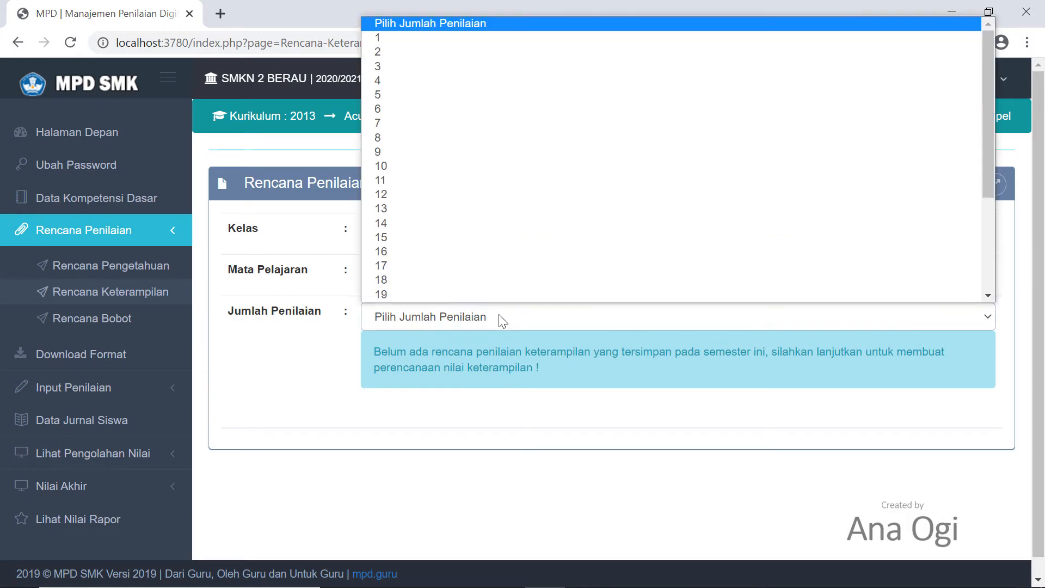
{"action": "left_click", "coordinate": [485, 52]}
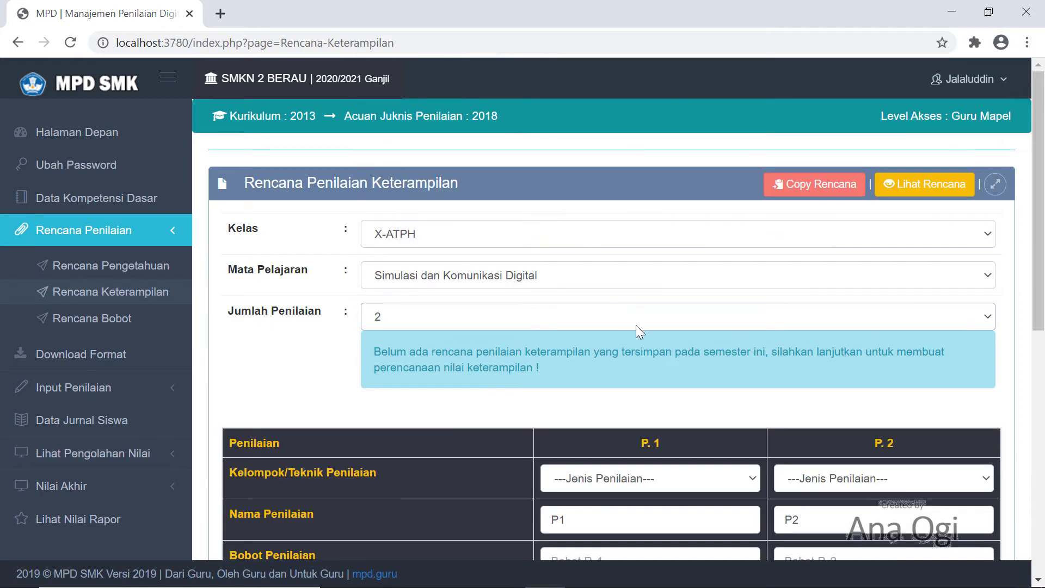
- Set the assessment technique of both P. 1 and P. 2 to Proyek
{"action": "scroll", "coordinate": [636, 325], "scroll_direction": "down", "scroll_amount": 5}
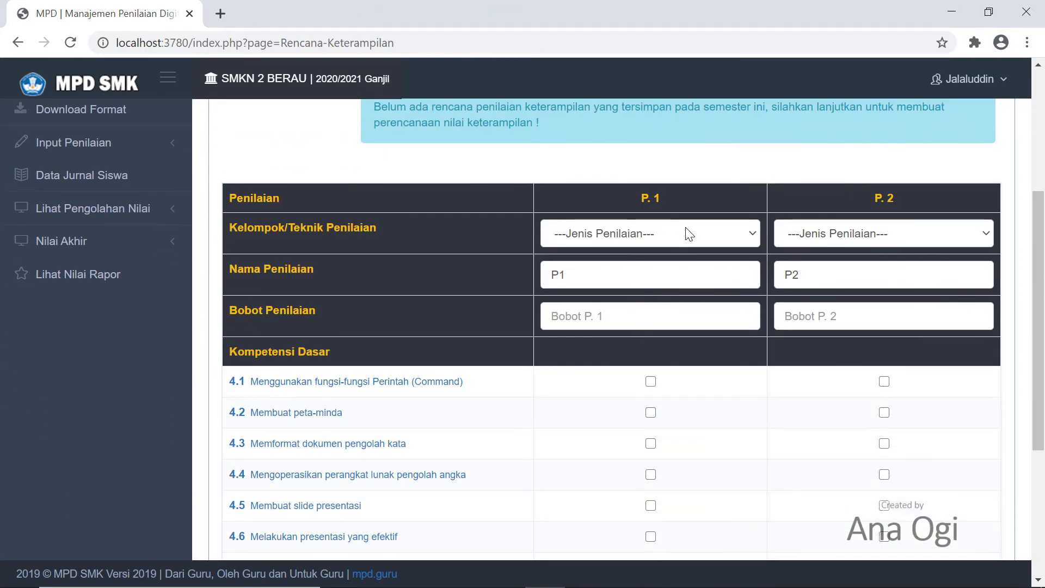
{"action": "left_click", "coordinate": [689, 234]}
{"action": "left_click", "coordinate": [677, 283]}
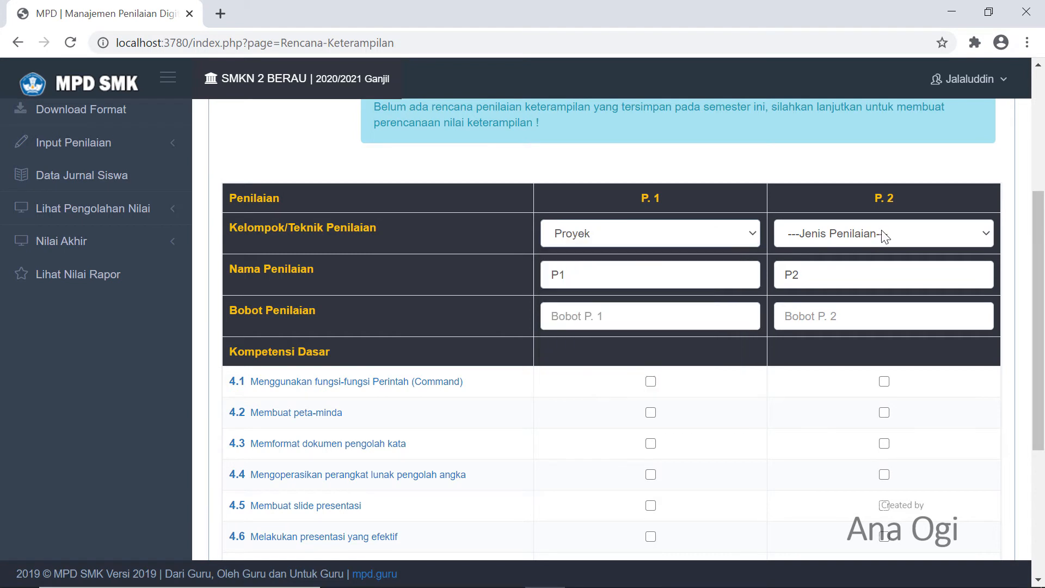
{"action": "left_click", "coordinate": [884, 236]}
{"action": "left_click", "coordinate": [870, 282]}
- Name assessment P. 1 "Proyek Pertama"
{"action": "left_click", "coordinate": [633, 275]}
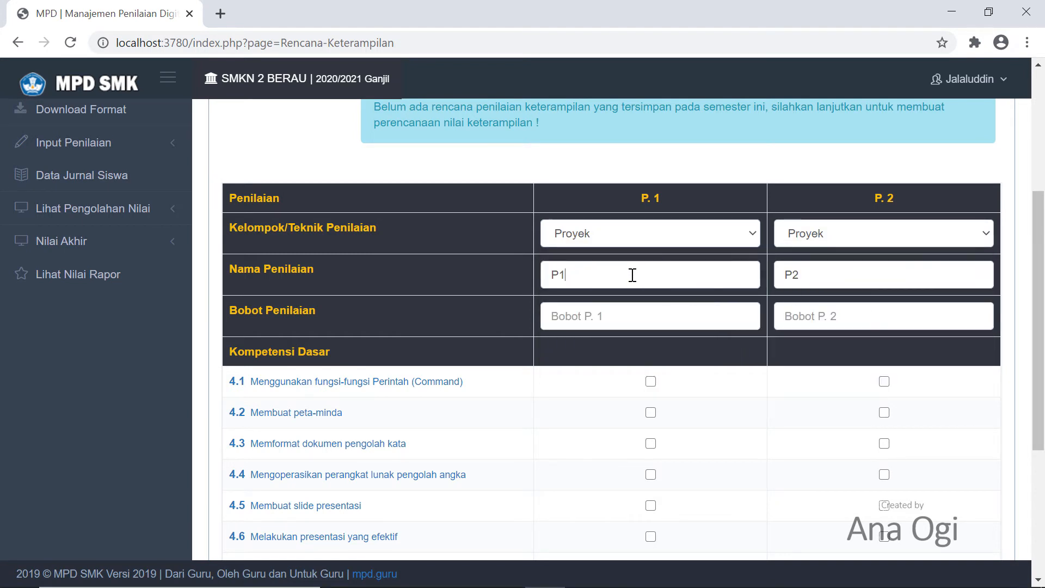
{"action": "key", "text": "ctrl+a"}
{"action": "type", "text": "P"}
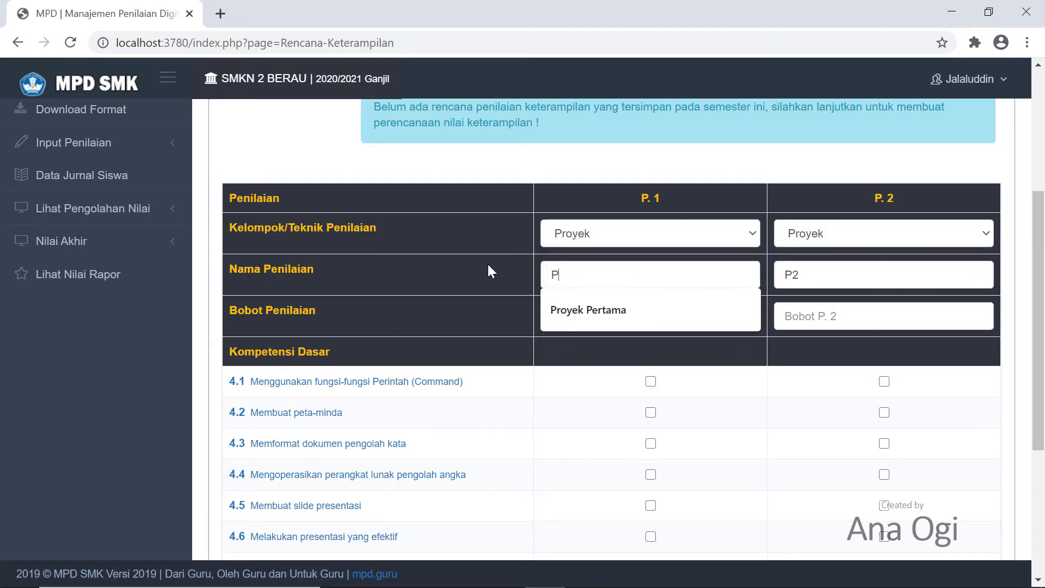
{"action": "type", "text": "royek per"}
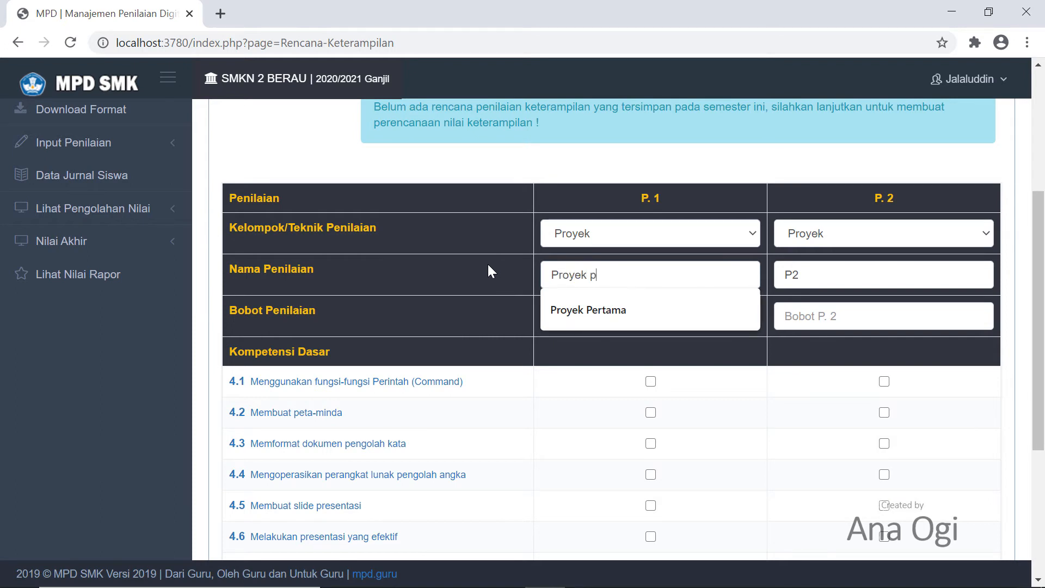
{"action": "key", "text": "BackSpace"}
{"action": "key", "text": "BackSpace"}
{"action": "key", "text": "BackSpace"}
{"action": "type", "text": "Pertama"}
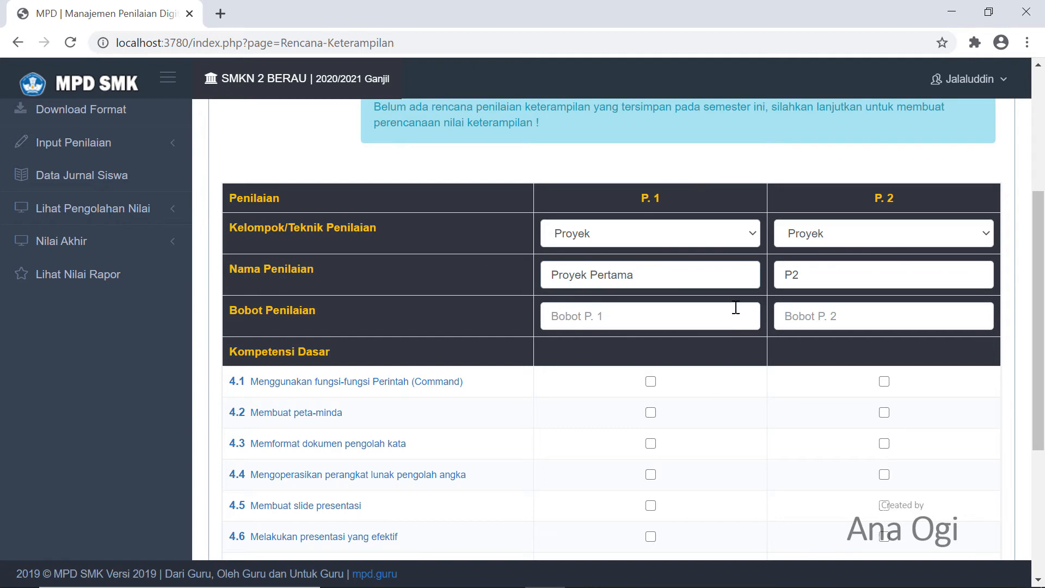
- Name assessment P. 2 "Proyek Kedua"
{"action": "double_click", "coordinate": [827, 275]}
{"action": "type", "text": "Pro"}
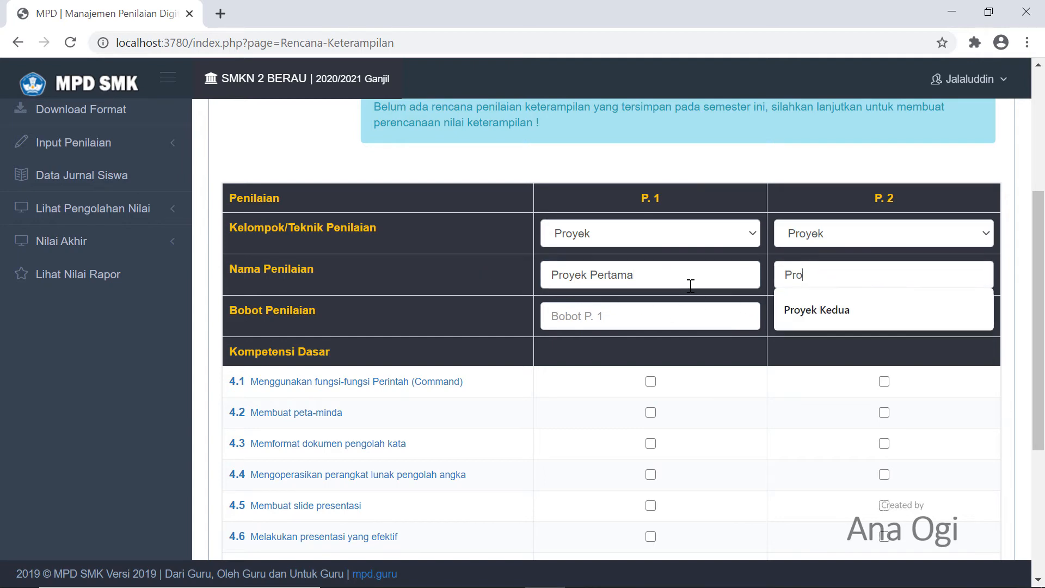
{"action": "type", "text": "yek Kedua"}
{"action": "left_click", "coordinate": [864, 309]}
- Set the weights of assessments P. 1 and P. 2 to 2 each
{"action": "left_click", "coordinate": [611, 316]}
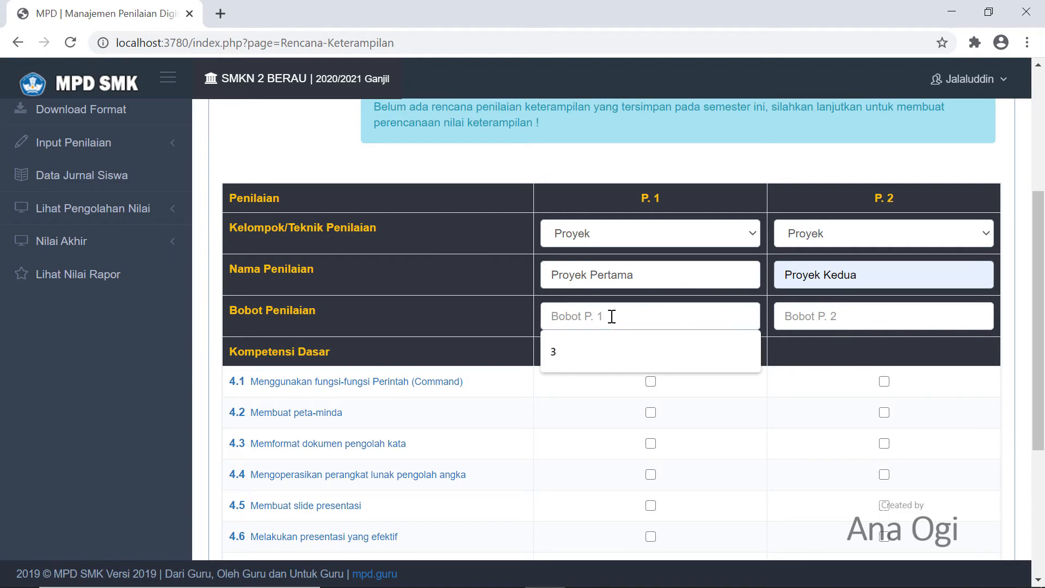
{"action": "type", "text": "2"}
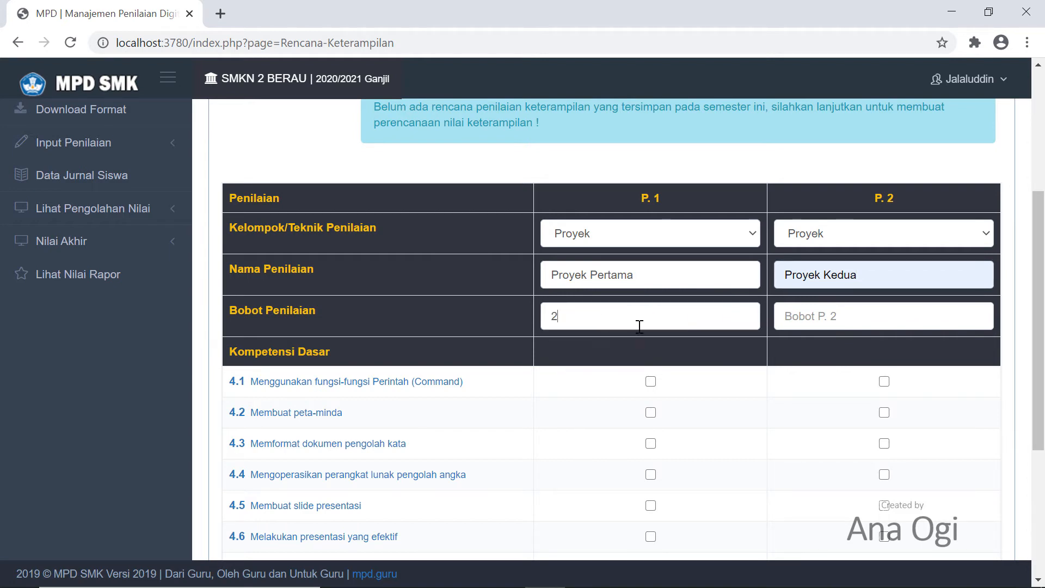
{"action": "left_click", "coordinate": [881, 315]}
{"action": "type", "text": "2"}
- Assign basic competencies 4.1, 4.2, 4.3 and 4.4 to assessment P. 1
{"action": "scroll", "coordinate": [634, 366], "scroll_direction": "down", "scroll_amount": 3}
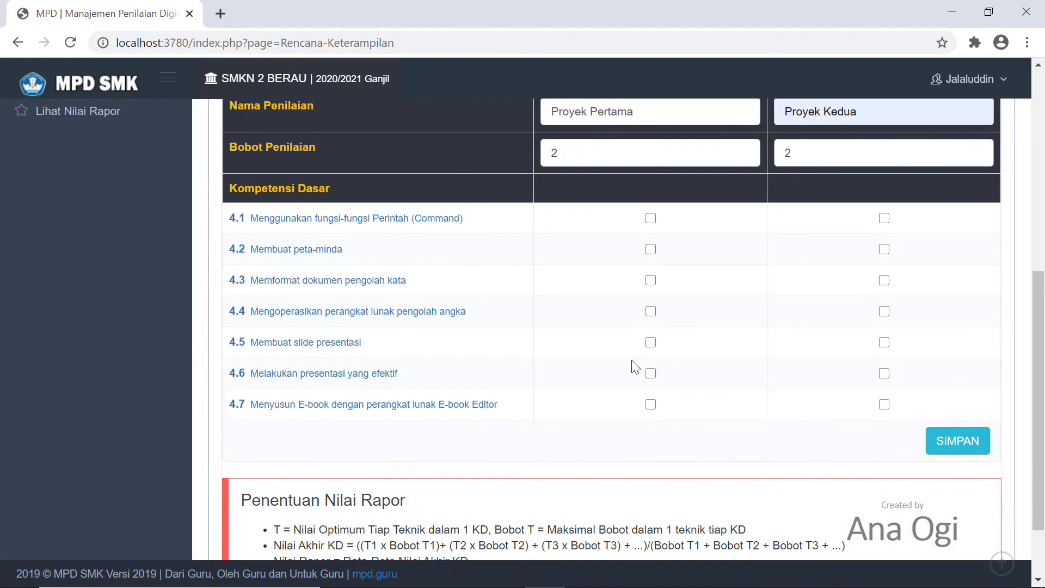
{"action": "left_click", "coordinate": [651, 218]}
{"action": "left_click", "coordinate": [651, 249]}
{"action": "left_click", "coordinate": [651, 280]}
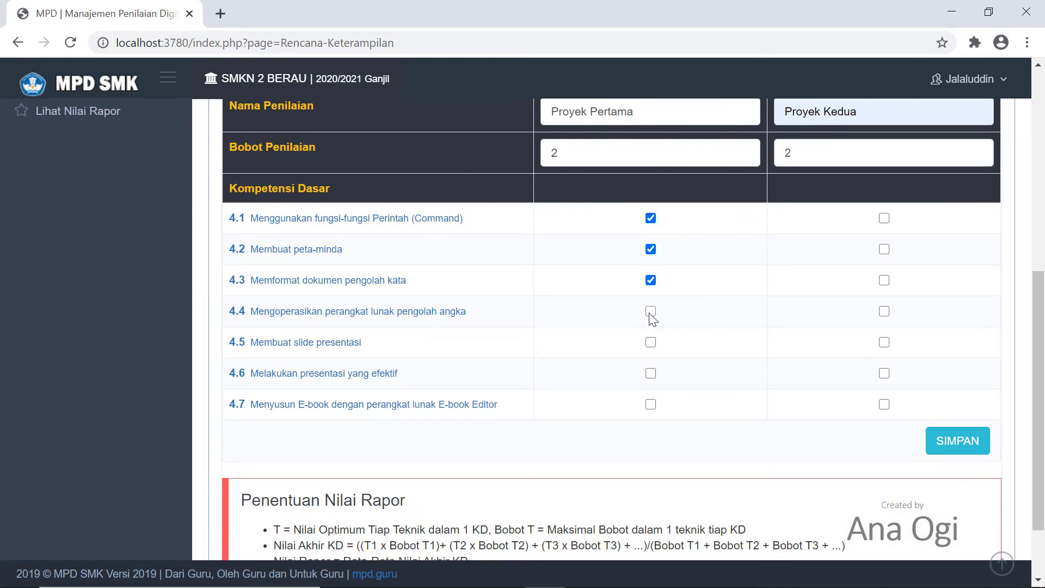
{"action": "left_click", "coordinate": [650, 311]}
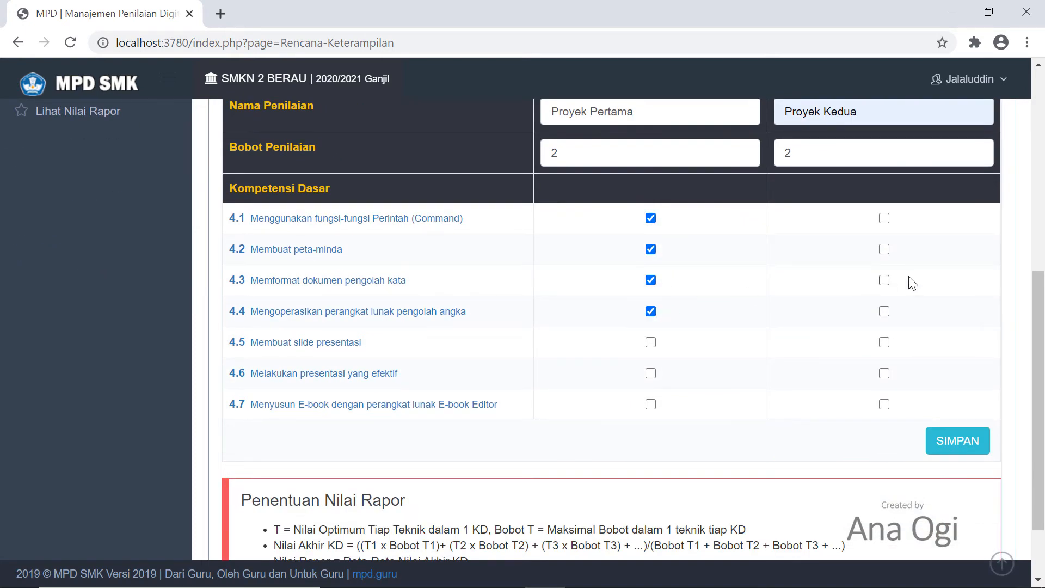
- Assign basic competencies 4.5, 4.6 and 4.7 to assessment P. 2 and save the X-ATPH skills assessment plan
{"action": "left_click", "coordinate": [883, 343]}
{"action": "left_click", "coordinate": [884, 404]}
{"action": "left_click", "coordinate": [884, 373]}
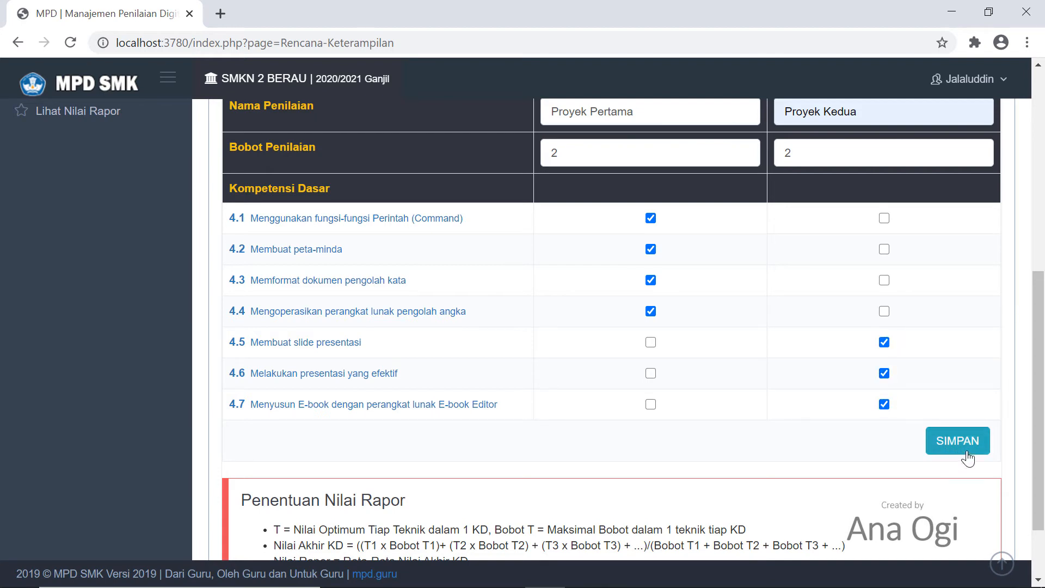
{"action": "left_click", "coordinate": [967, 458]}
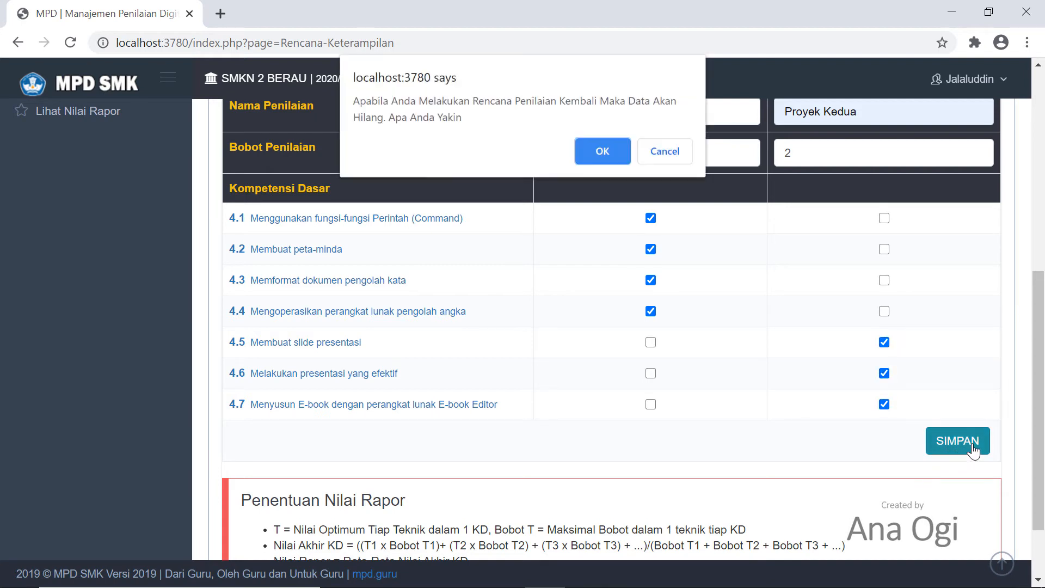
{"action": "left_click", "coordinate": [615, 152]}
{"action": "left_click", "coordinate": [664, 133]}
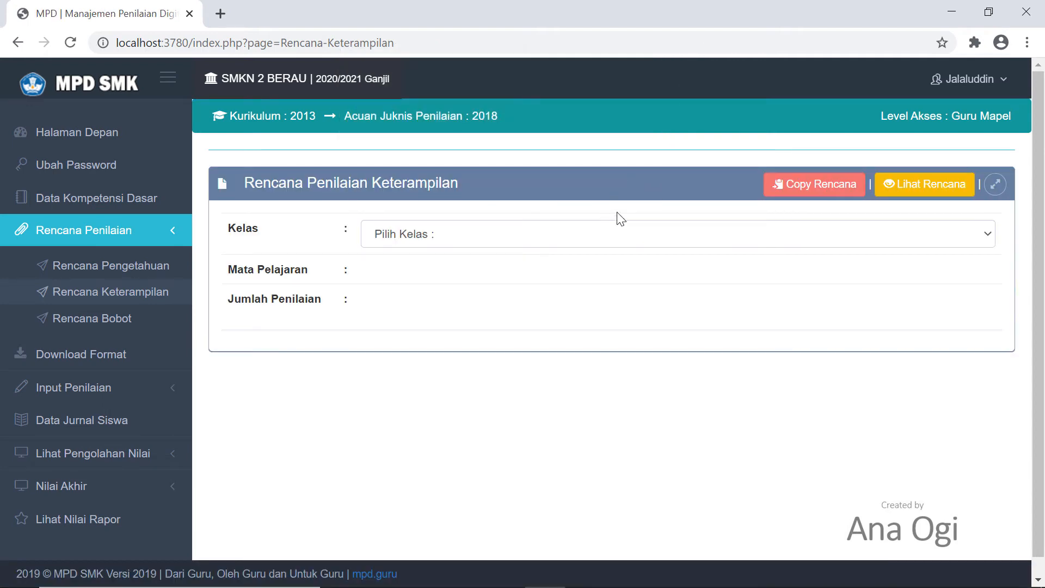
- Copy the Simulasi dan Komunikasi Digital skills assessment plan from class X-ATPH to class X-ATR
{"action": "left_click", "coordinate": [820, 190]}
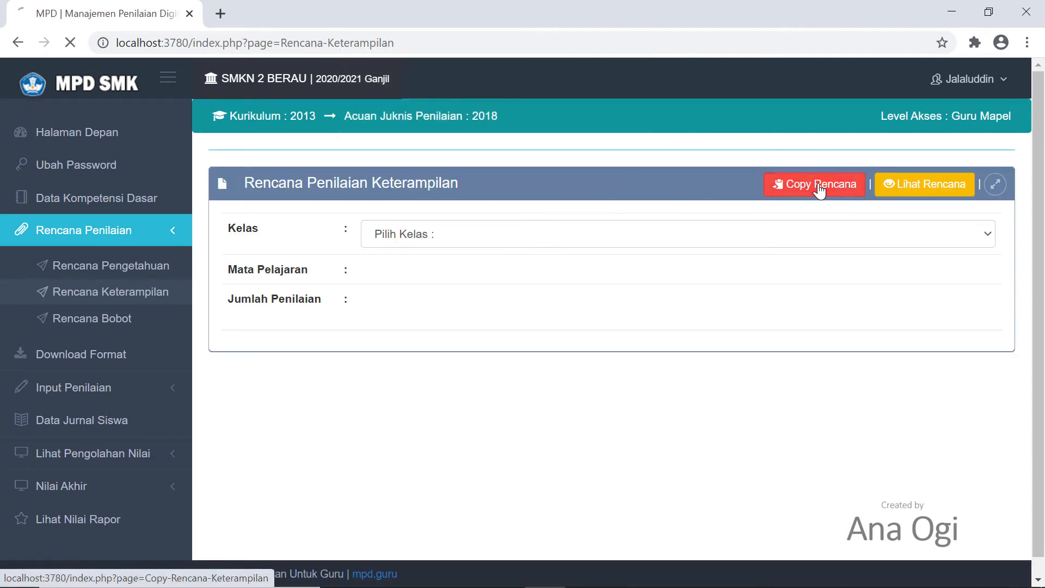
{"action": "left_click", "coordinate": [429, 240]}
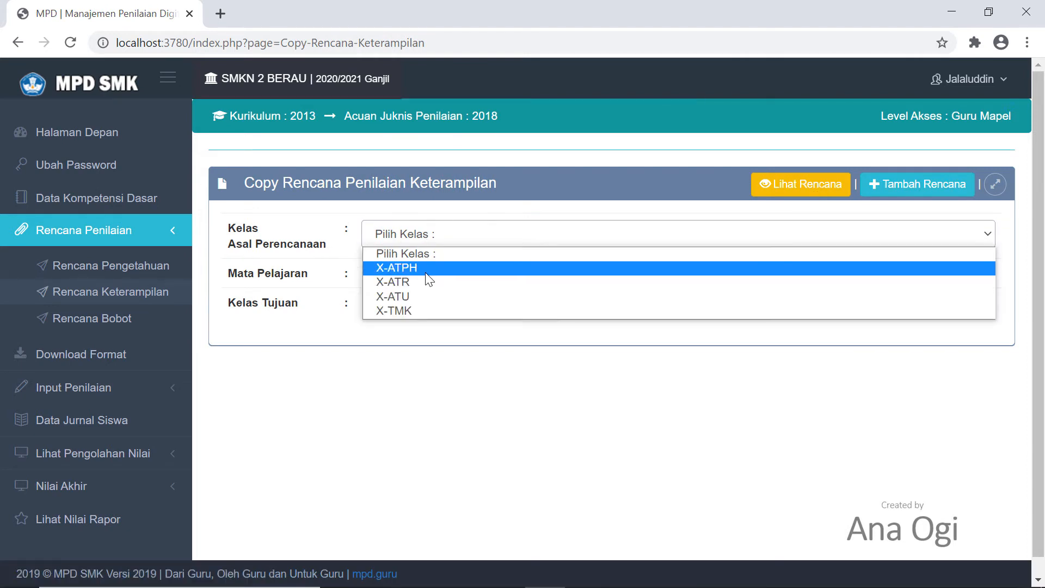
{"action": "left_click", "coordinate": [427, 272]}
{"action": "left_click", "coordinate": [427, 276]}
{"action": "left_click", "coordinate": [428, 311]}
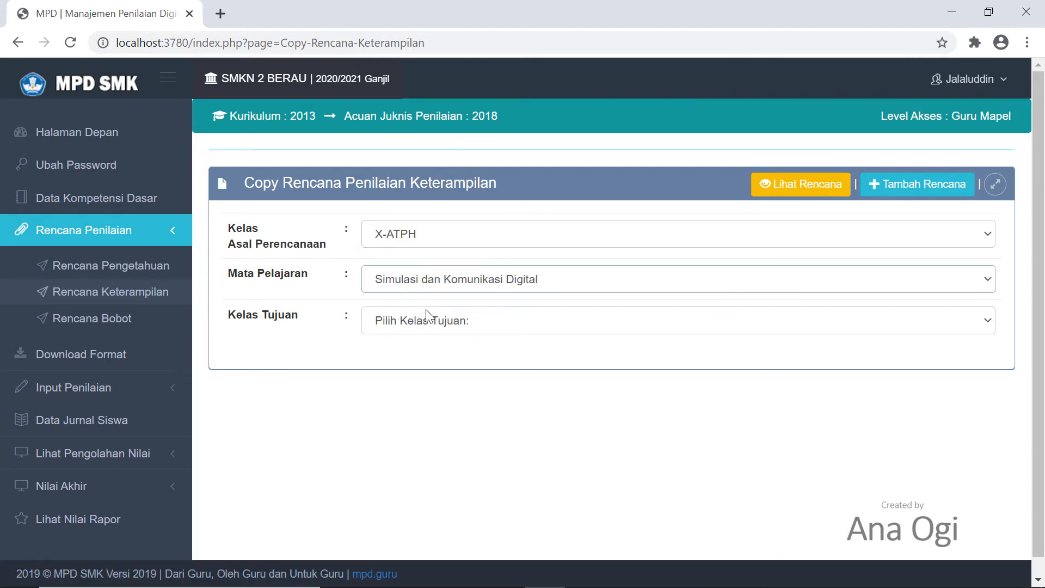
{"action": "left_click", "coordinate": [429, 319]}
{"action": "left_click", "coordinate": [422, 351]}
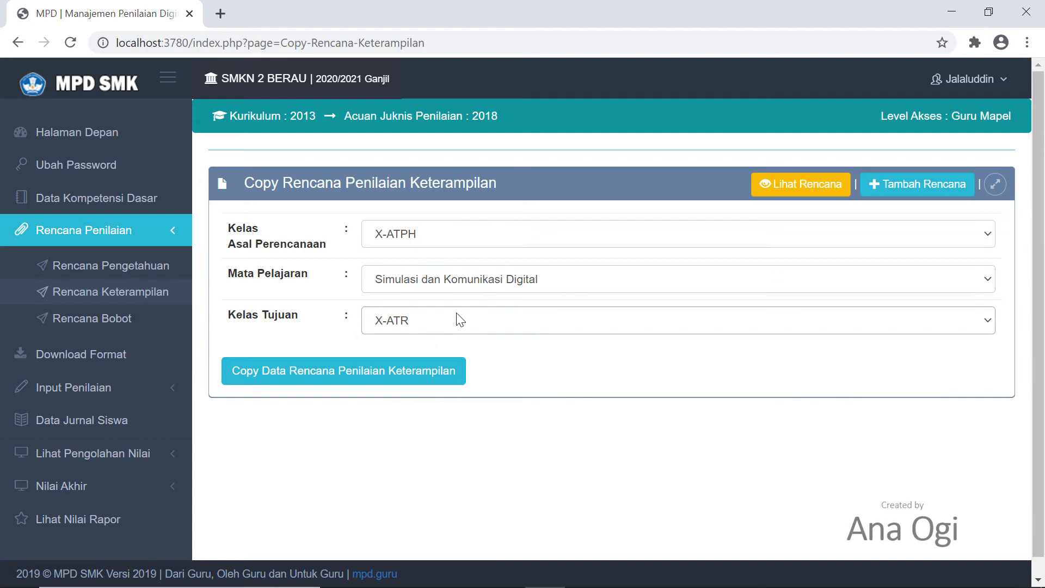
{"action": "left_click", "coordinate": [392, 379]}
{"action": "left_click", "coordinate": [599, 152]}
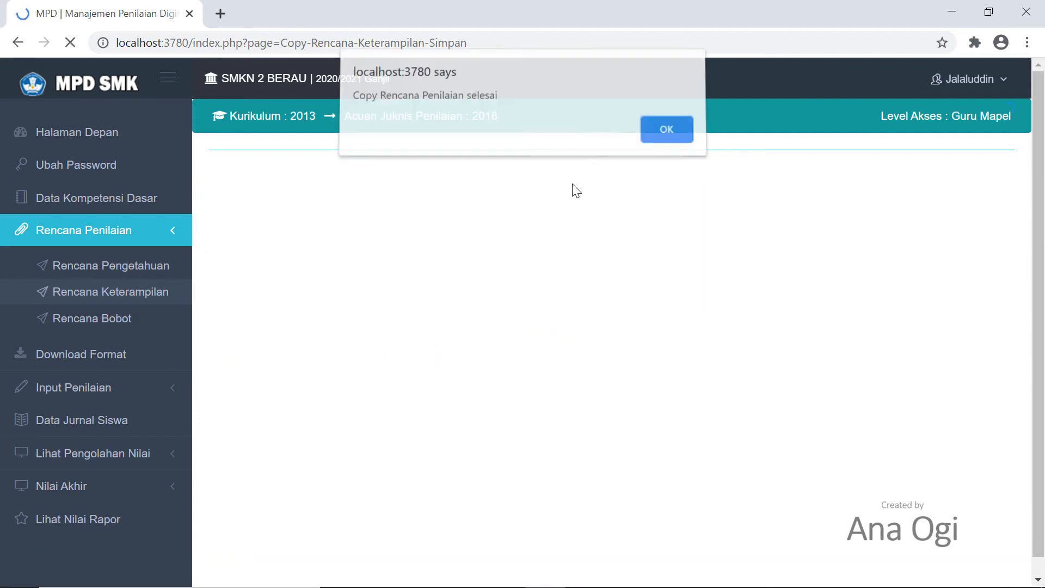
{"action": "left_click", "coordinate": [668, 136]}
- Copy the Simulasi dan Komunikasi Digital skills assessment plan from class X-ATPH to class X-ATU
{"action": "left_click", "coordinate": [455, 239]}
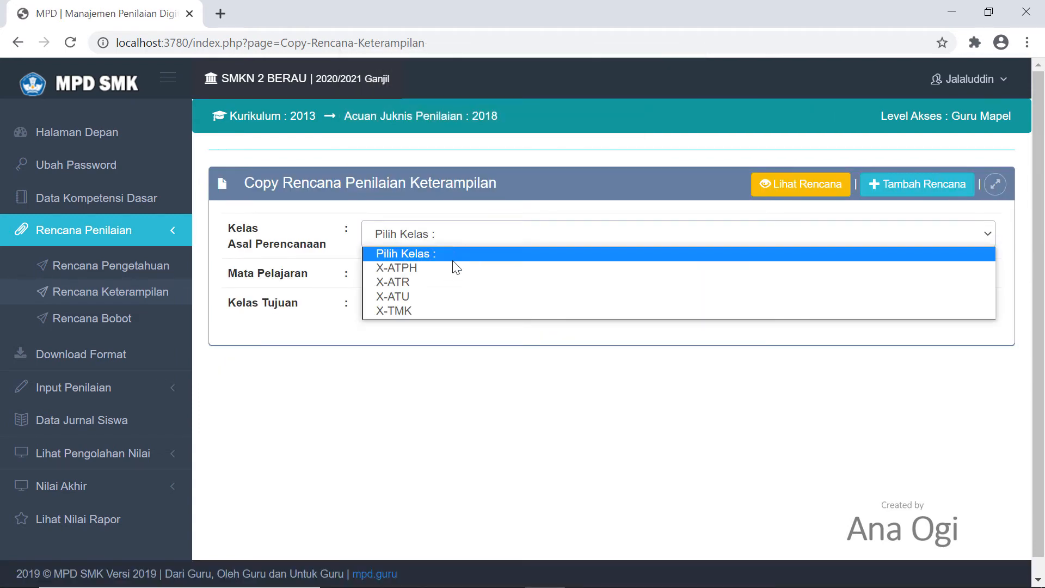
{"action": "left_click", "coordinate": [452, 266]}
{"action": "left_click", "coordinate": [435, 278]}
{"action": "left_click", "coordinate": [441, 309]}
{"action": "left_click", "coordinate": [424, 323]}
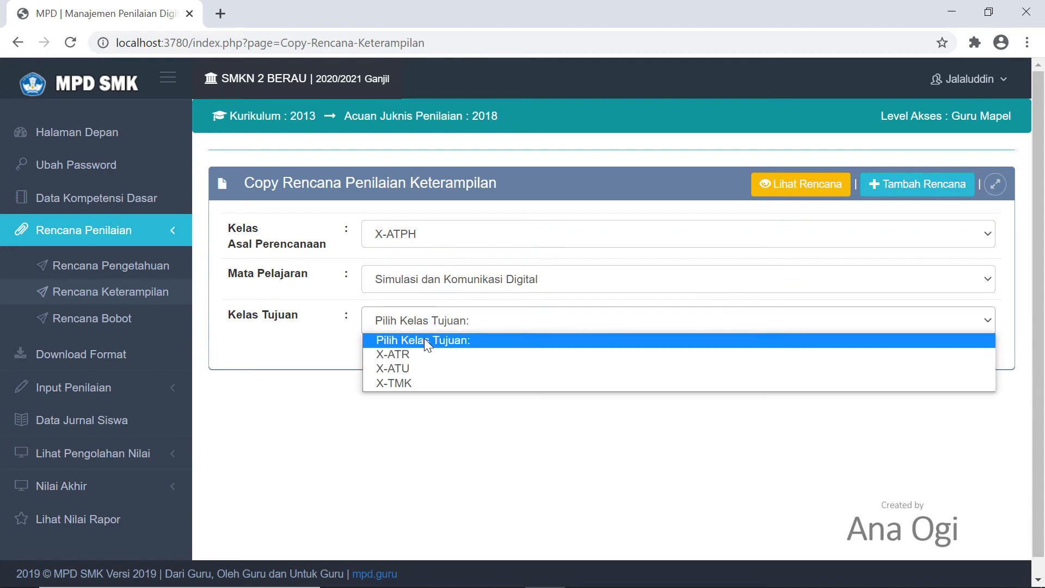
{"action": "left_click", "coordinate": [420, 354]}
{"action": "left_click", "coordinate": [425, 325]}
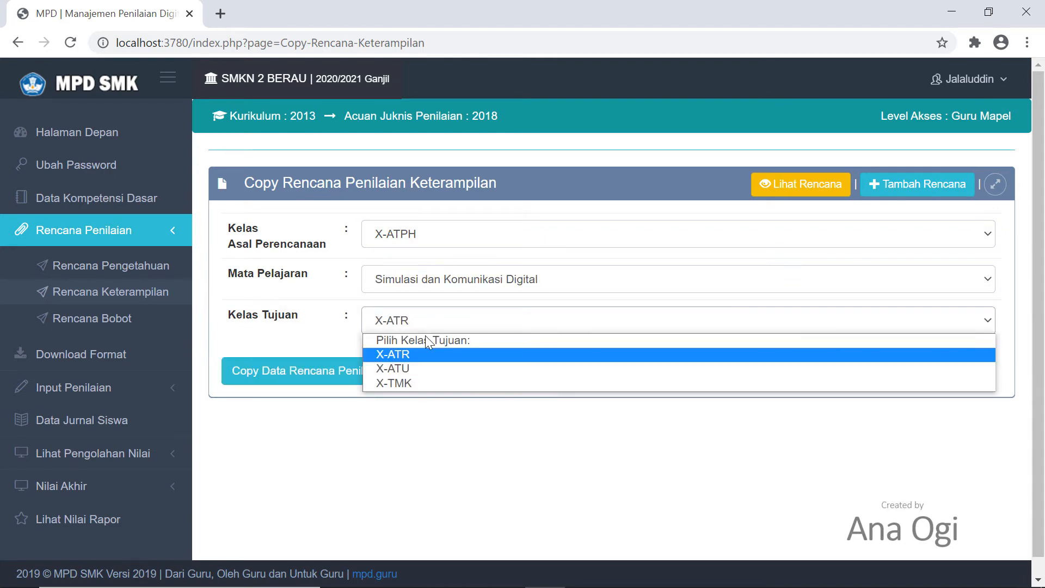
{"action": "left_click", "coordinate": [425, 366]}
{"action": "left_click", "coordinate": [408, 375]}
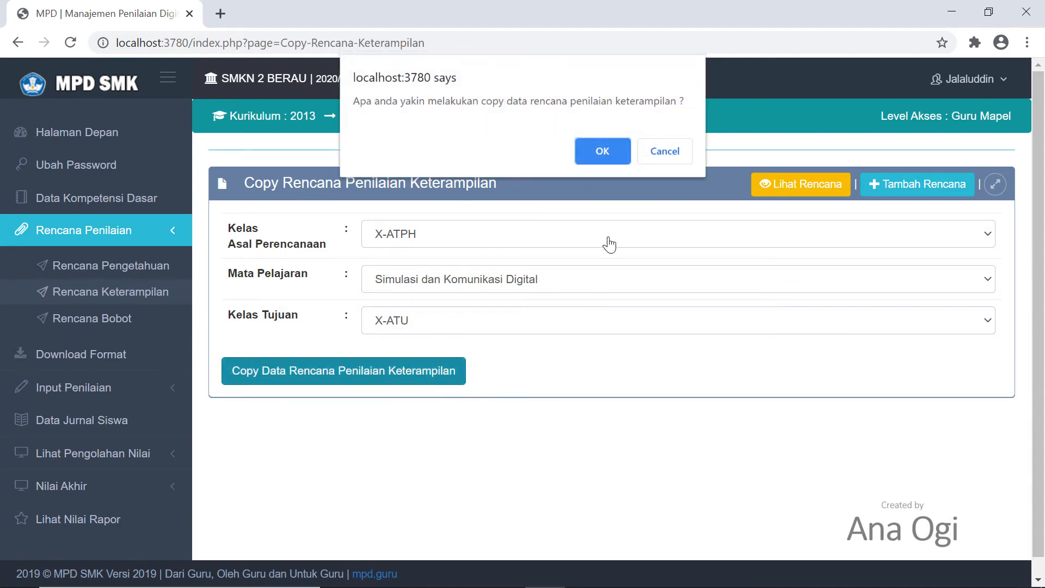
{"action": "left_click", "coordinate": [609, 150]}
{"action": "left_click", "coordinate": [680, 135]}
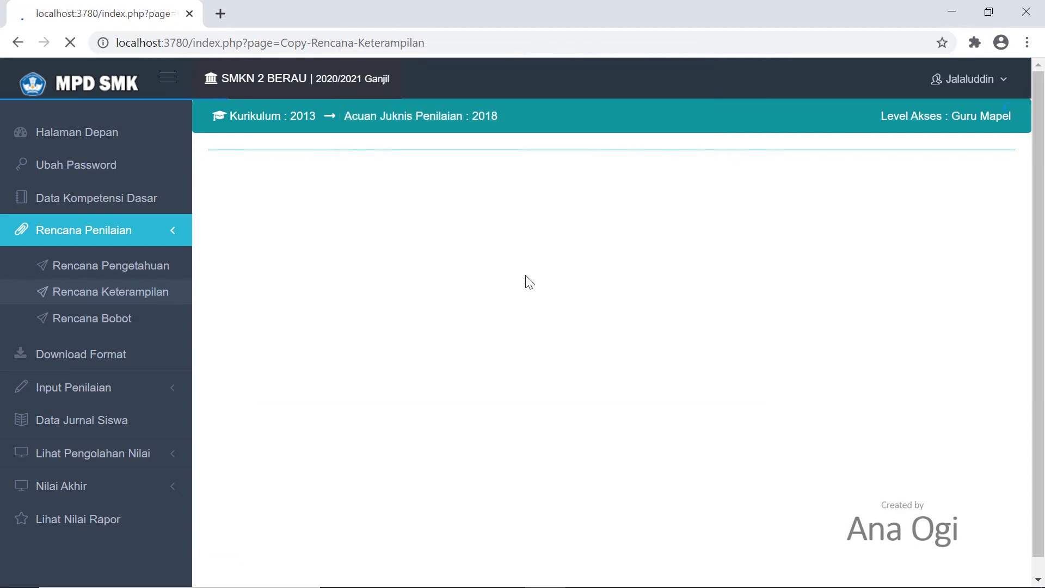
- Copy the Simulasi dan Komunikasi Digital skills assessment plan from class X-ATPH to class X-TMK
{"action": "left_click", "coordinate": [462, 239]}
{"action": "left_click", "coordinate": [450, 266]}
{"action": "left_click", "coordinate": [443, 279]}
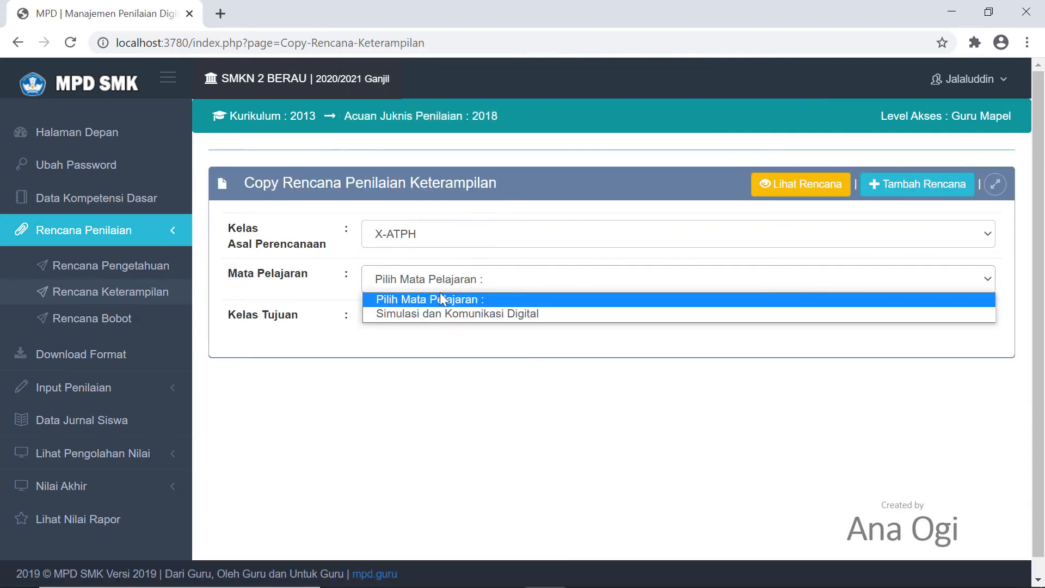
{"action": "left_click", "coordinate": [439, 315]}
{"action": "left_click", "coordinate": [436, 322]}
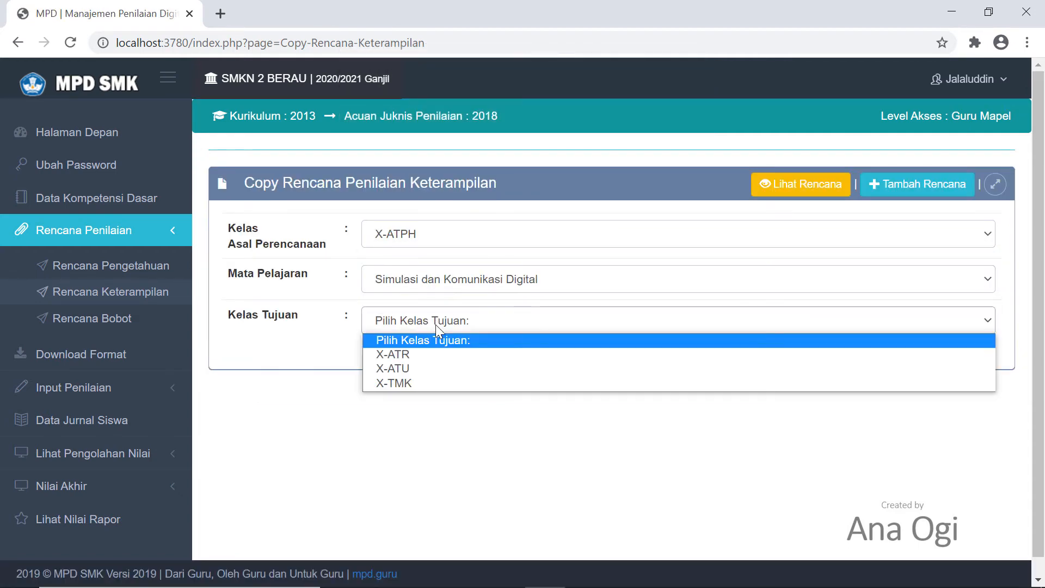
{"action": "left_click", "coordinate": [436, 383]}
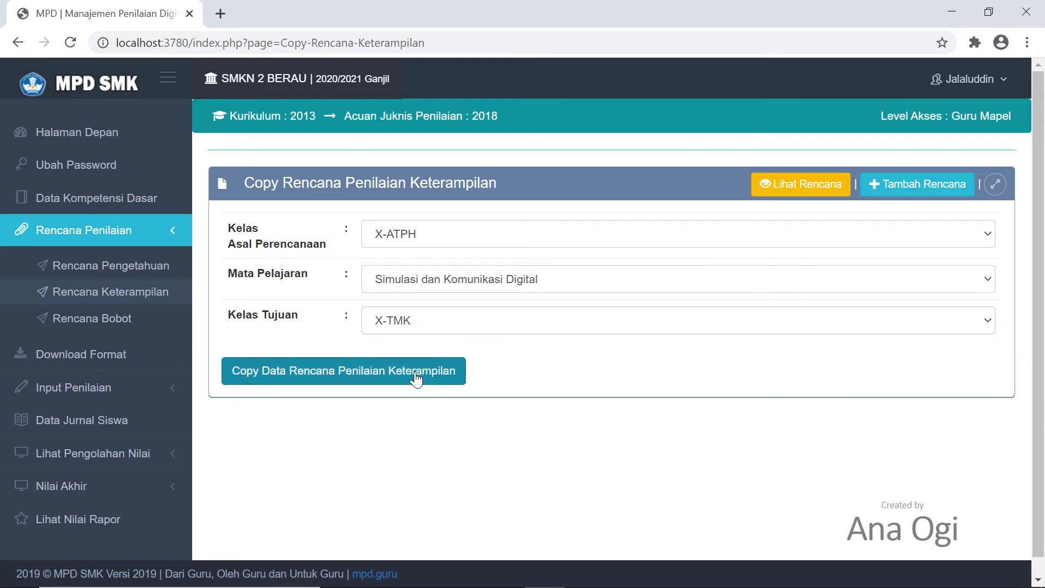
{"action": "left_click", "coordinate": [417, 379]}
{"action": "left_click", "coordinate": [609, 147]}
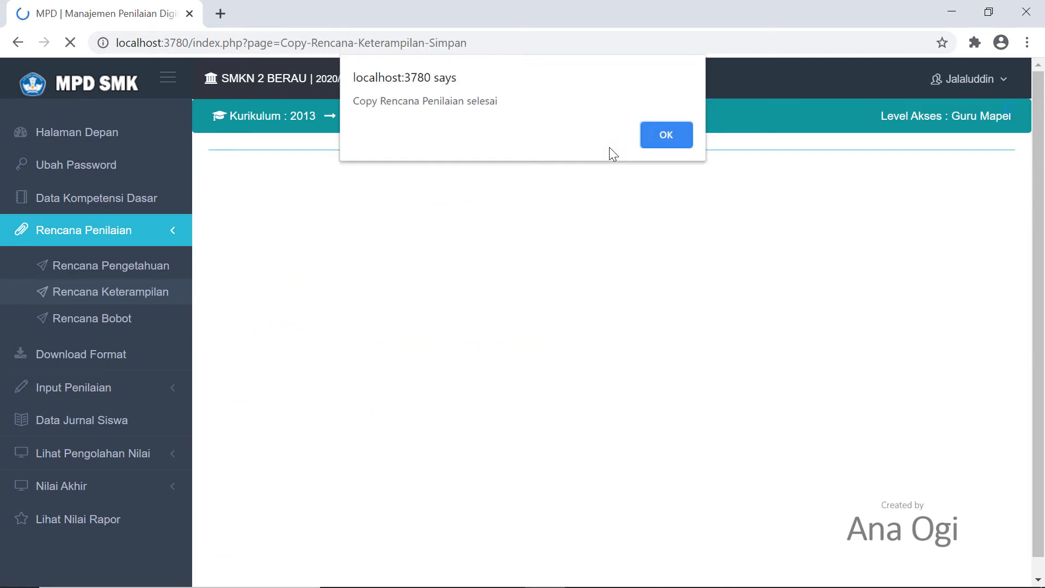
{"action": "left_click", "coordinate": [681, 132]}
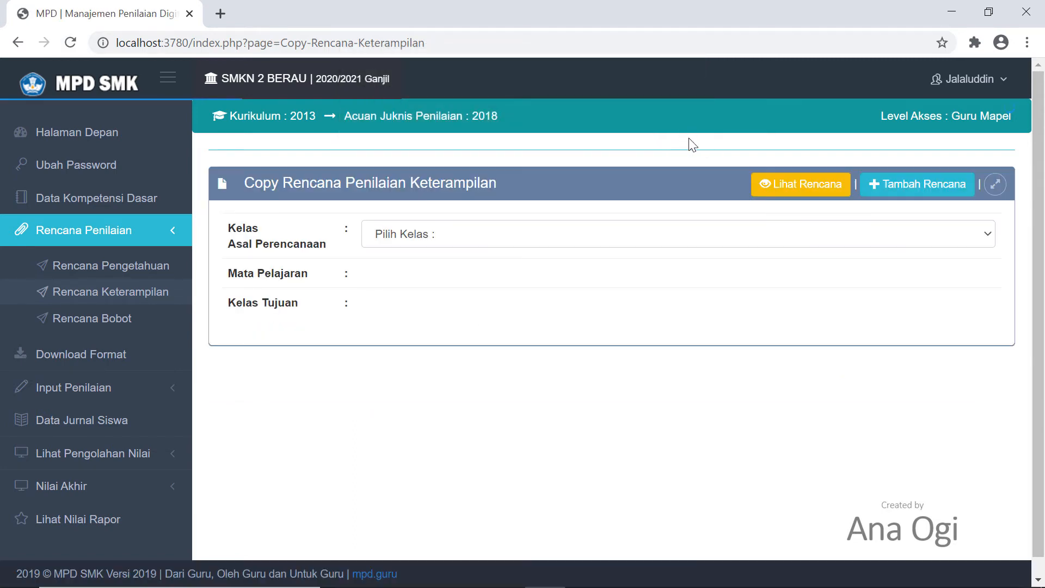
- Review the saved skills assessment plan of class X-ATPH for Simulasi dan Komunikasi Digital
{"action": "left_click", "coordinate": [795, 188]}
{"action": "left_click", "coordinate": [524, 234]}
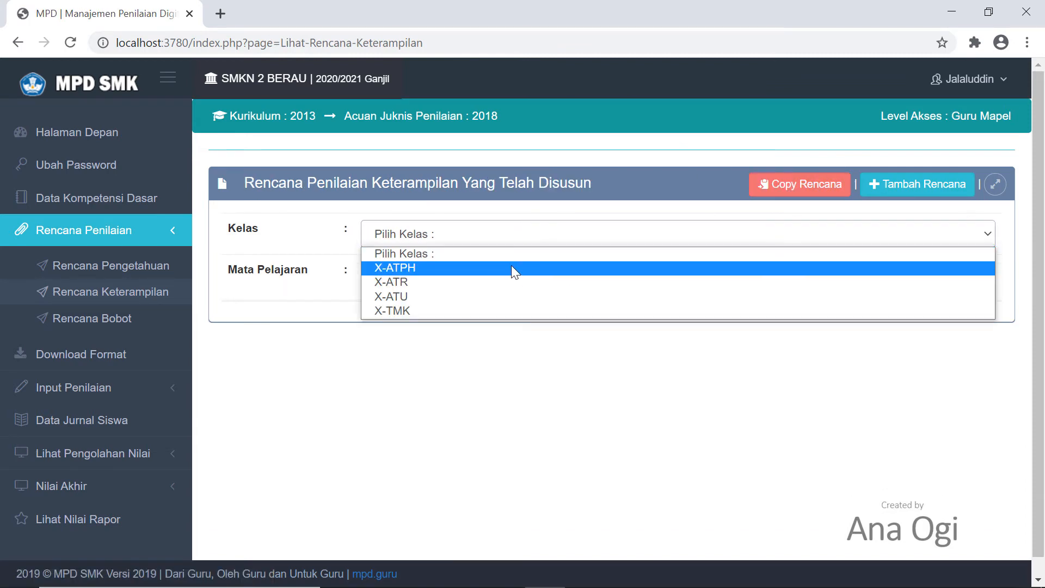
{"action": "left_click", "coordinate": [511, 268]}
{"action": "left_click", "coordinate": [501, 278]}
{"action": "left_click", "coordinate": [498, 311]}
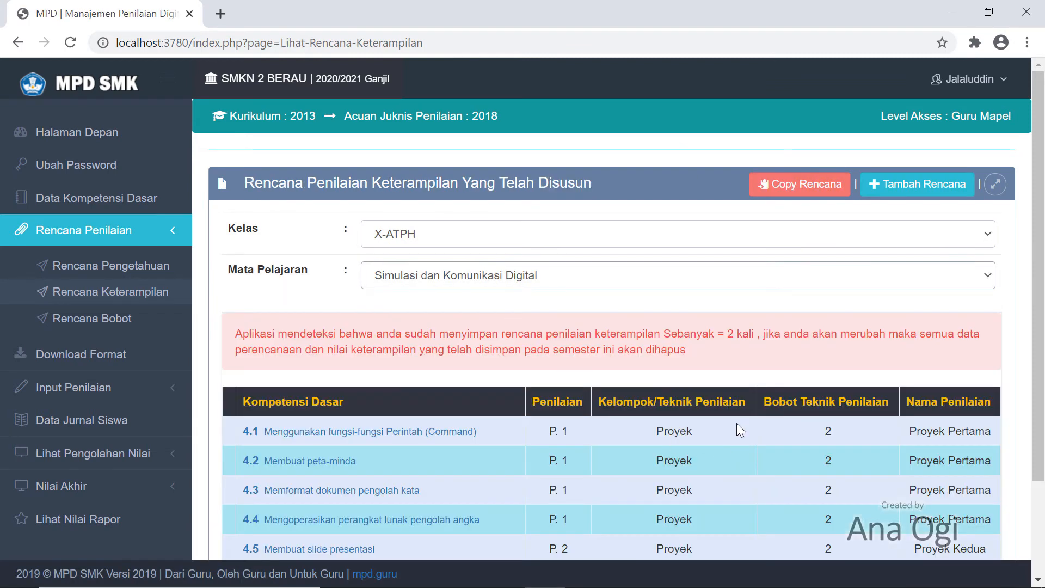
{"action": "scroll", "coordinate": [736, 423], "scroll_direction": "down", "scroll_amount": 2}
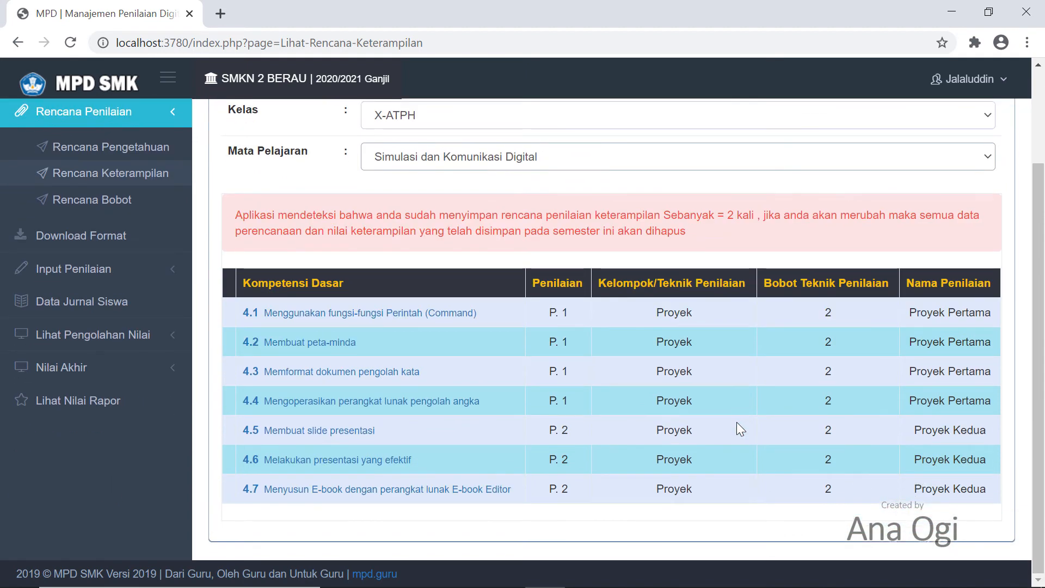
- Review the saved skills assessment plan of class X-ATR for Simulasi dan Komunikasi Digital
{"action": "scroll", "coordinate": [736, 422], "scroll_direction": "up", "scroll_amount": 2}
{"action": "left_click", "coordinate": [540, 248]}
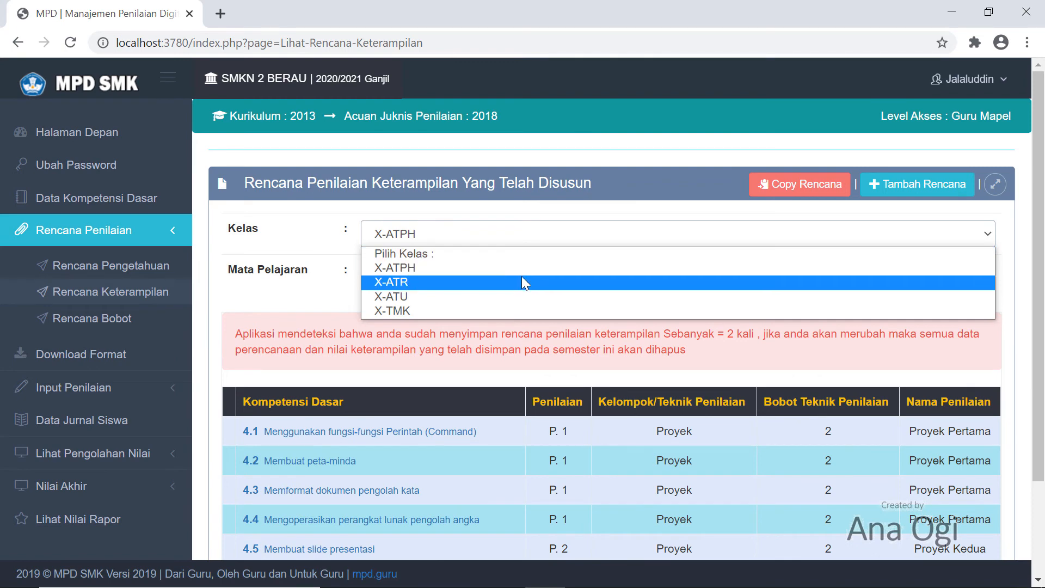
{"action": "left_click", "coordinate": [522, 278]}
{"action": "left_click", "coordinate": [533, 275]}
{"action": "left_click", "coordinate": [531, 309]}
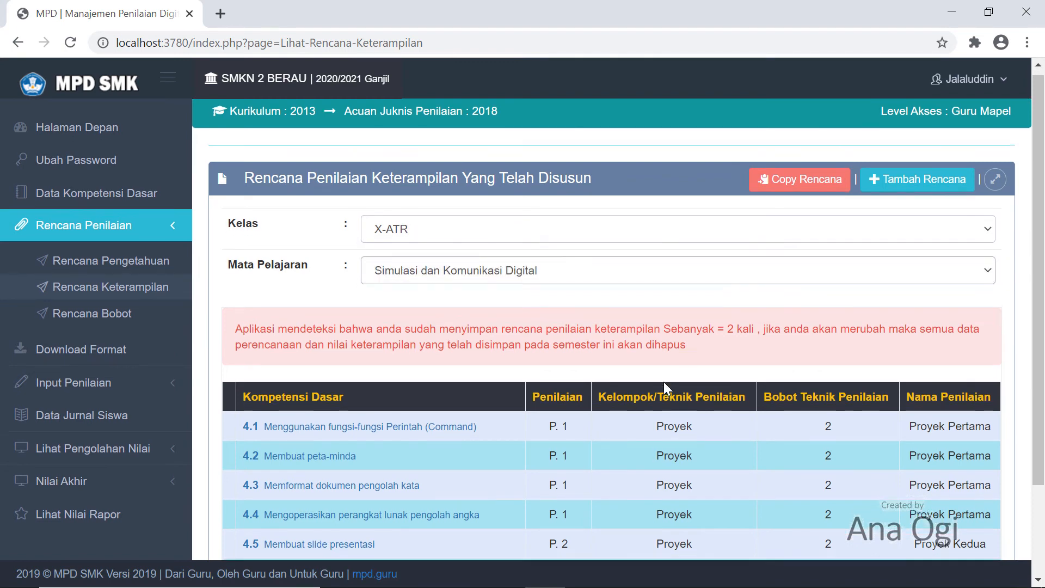
{"action": "scroll", "coordinate": [664, 382], "scroll_direction": "down", "scroll_amount": 2}
- Review the saved skills assessment plan of class X-ATU for Simulasi dan Komunikasi Digital
{"action": "scroll", "coordinate": [664, 384], "scroll_direction": "up", "scroll_amount": 2}
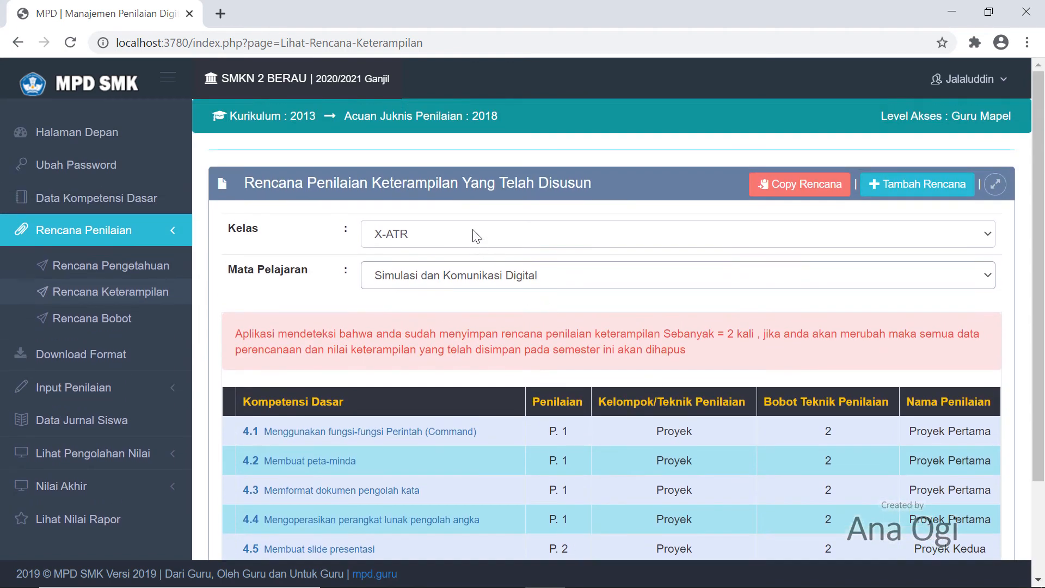
{"action": "left_click", "coordinate": [473, 234]}
{"action": "left_click", "coordinate": [469, 295]}
{"action": "scroll", "coordinate": [597, 322], "scroll_direction": "down", "scroll_amount": 2}
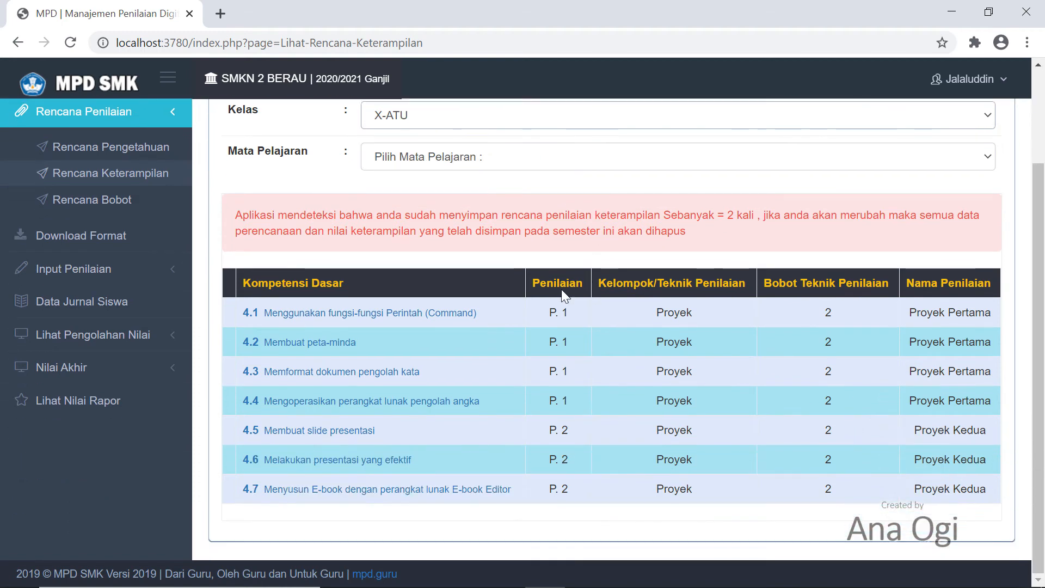
{"action": "left_click", "coordinate": [532, 166]}
{"action": "left_click", "coordinate": [531, 191]}
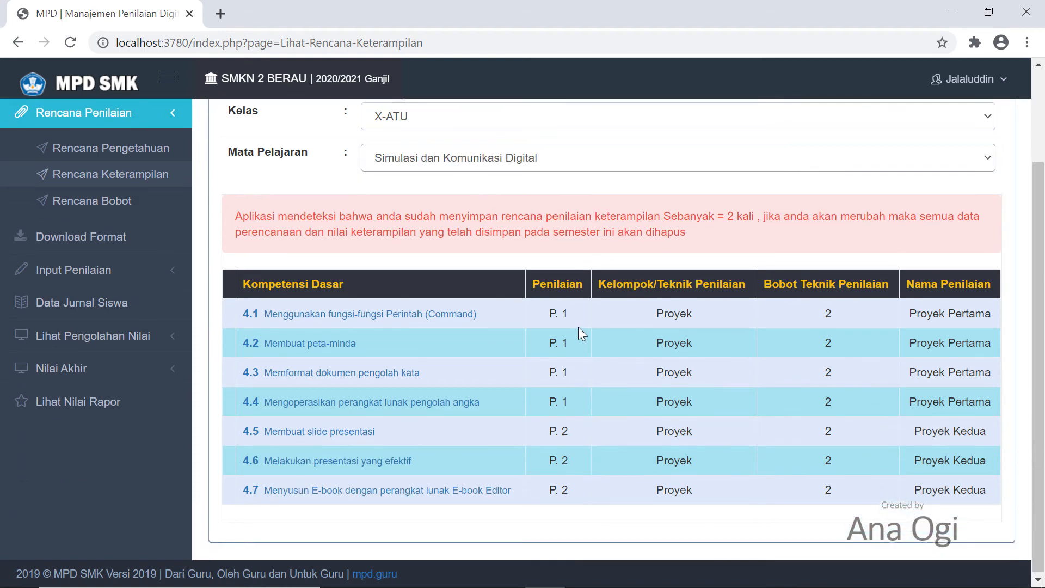
- Review the saved skills assessment plan of class X-TMK for Simulasi dan Komunikasi Digital
{"action": "scroll", "coordinate": [578, 327], "scroll_direction": "up", "scroll_amount": 2}
{"action": "left_click", "coordinate": [510, 234]}
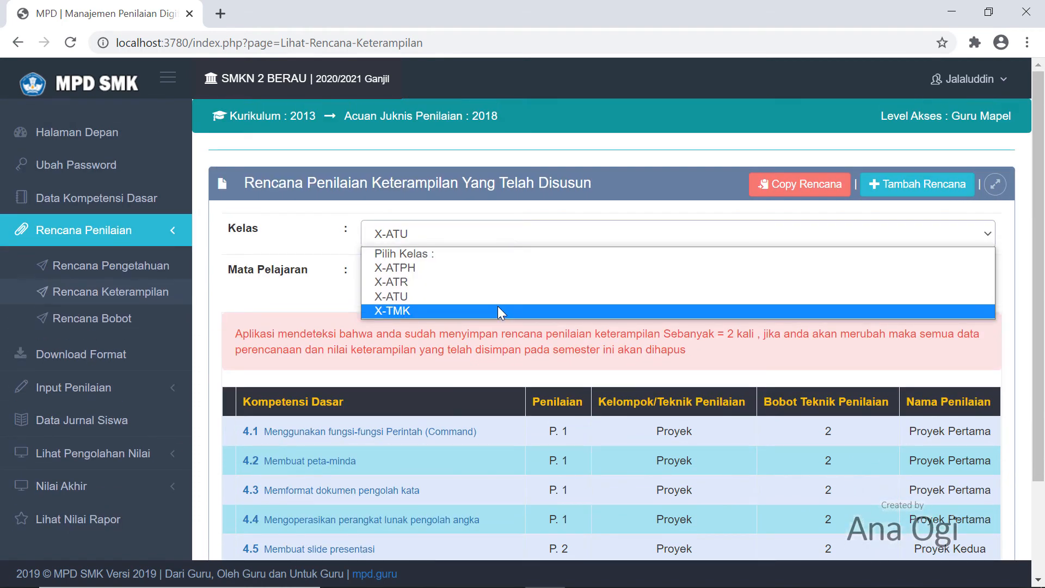
{"action": "left_click", "coordinate": [498, 309]}
{"action": "left_click", "coordinate": [496, 276]}
{"action": "left_click", "coordinate": [500, 312]}
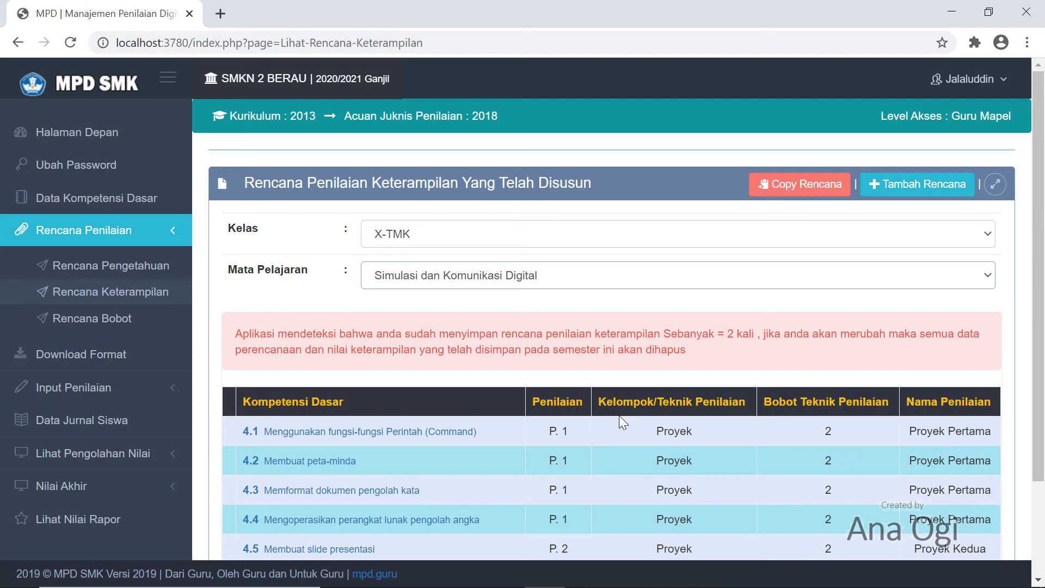
- Open Rencana Bobot, then examine the Pengetahuan, Keterampilan and Nilai Akhir columns of the student report card in the PDF viewer
{"action": "left_click", "coordinate": [90, 321]}
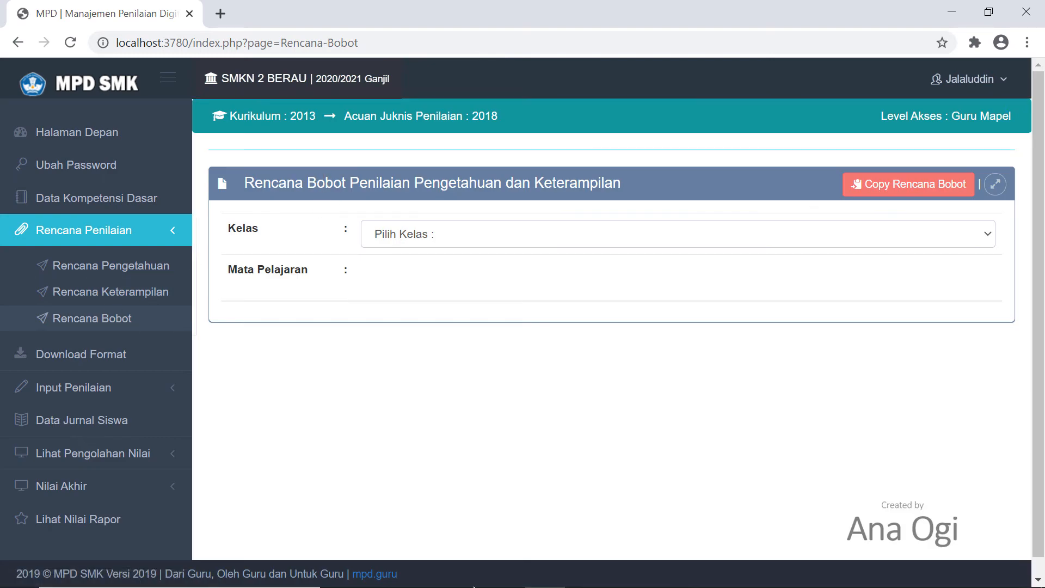
{"action": "left_click", "coordinate": [504, 581]}
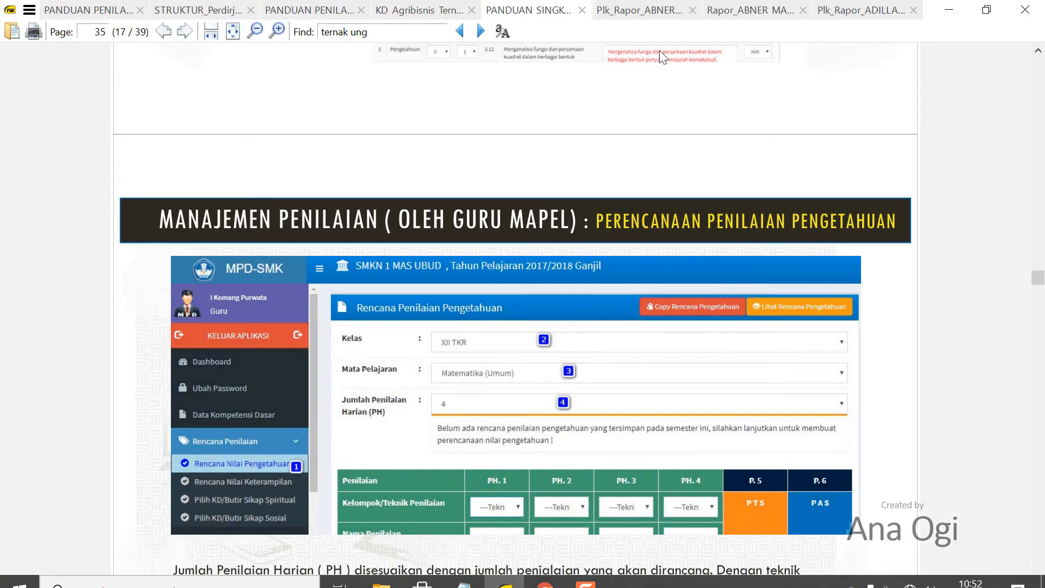
{"action": "left_click", "coordinate": [732, 12]}
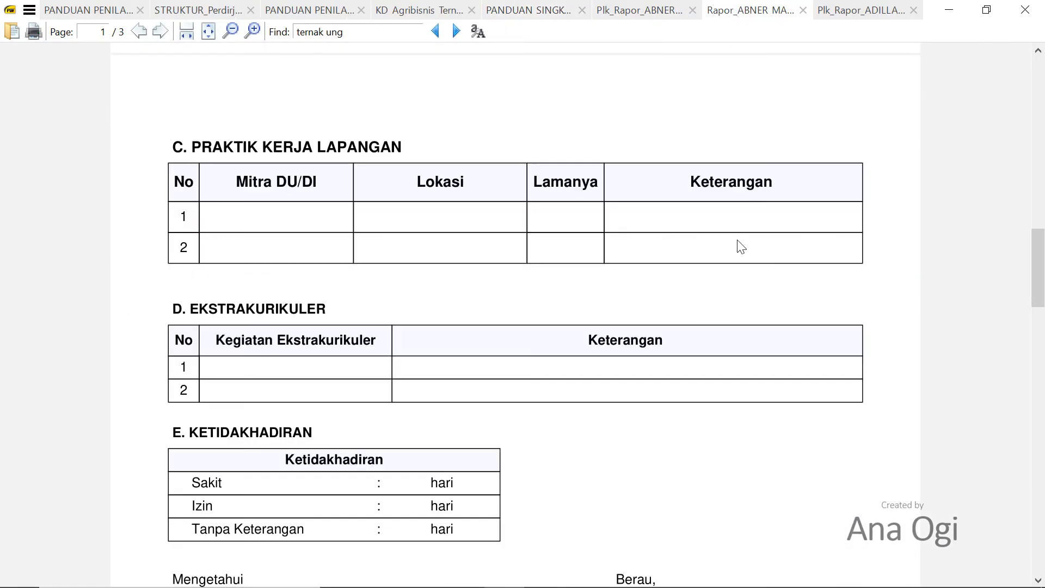
{"action": "scroll", "coordinate": [740, 245], "scroll_direction": "up", "scroll_amount": 10}
{"action": "scroll", "coordinate": [746, 245], "scroll_direction": "up", "scroll_amount": 5}
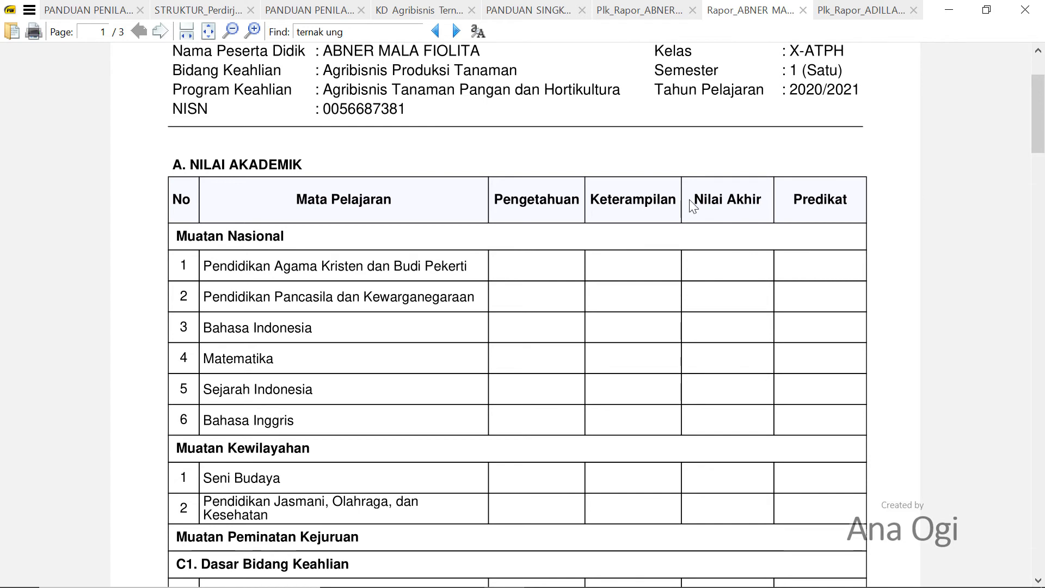
{"action": "left_click_drag", "start_coordinate": [695, 200], "coordinate": [768, 206]}
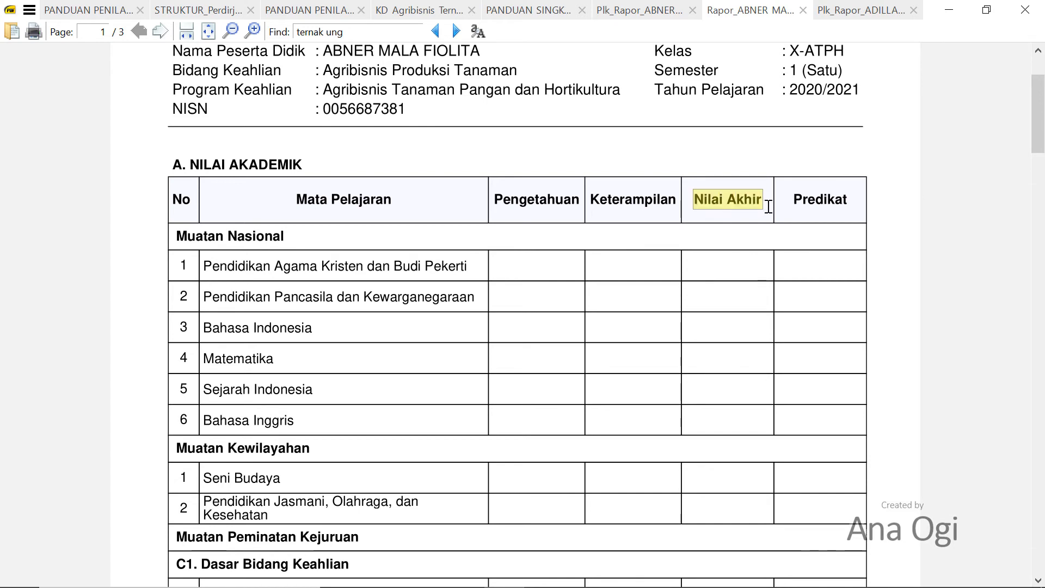
{"action": "left_click", "coordinate": [504, 200]}
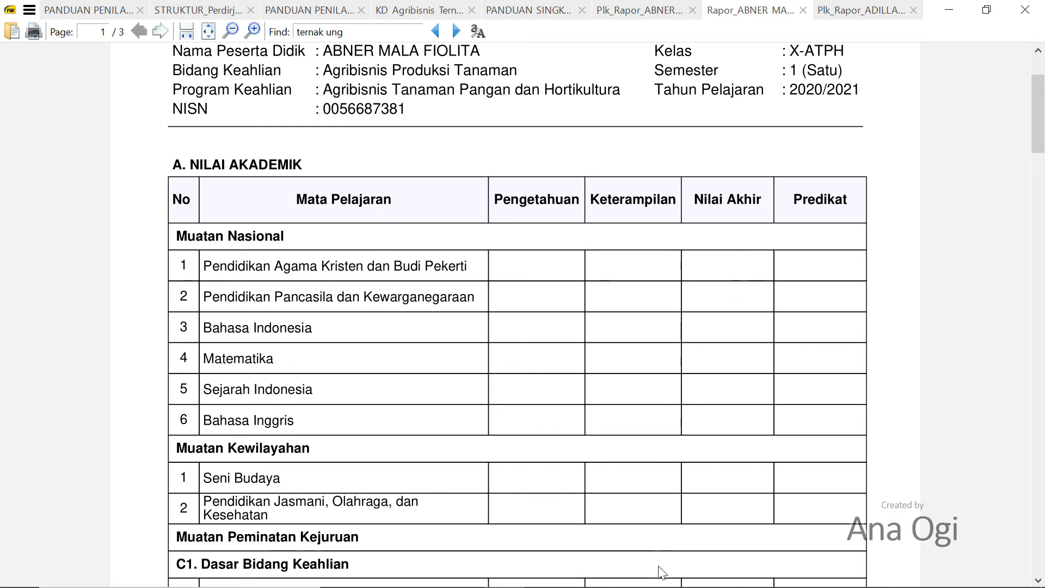
{"action": "left_click", "coordinate": [544, 580]}
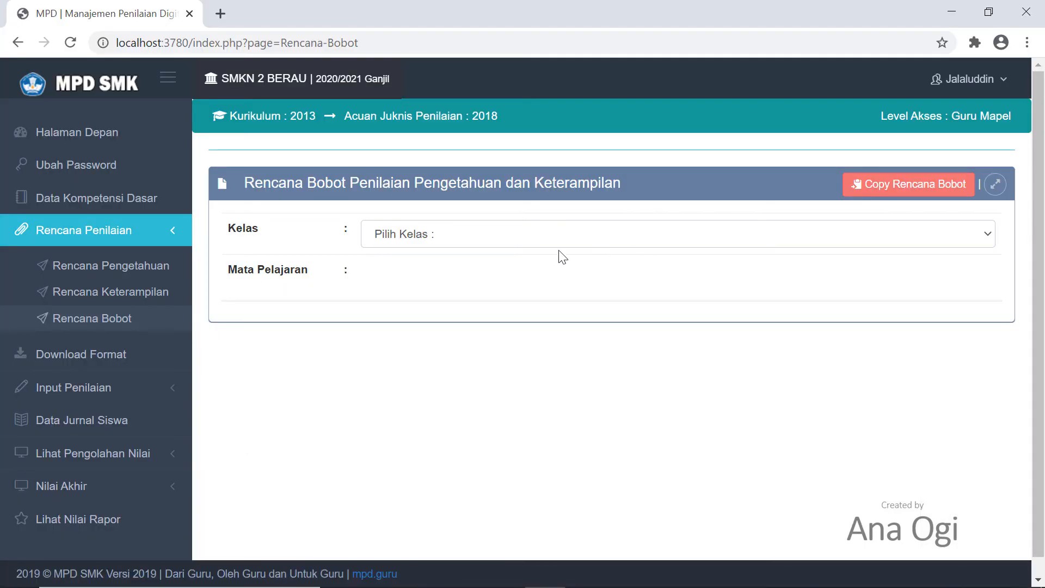
- Load the weight plan of class X-ATPH for Simulasi dan Komunikasi Digital
{"action": "left_click", "coordinate": [524, 236]}
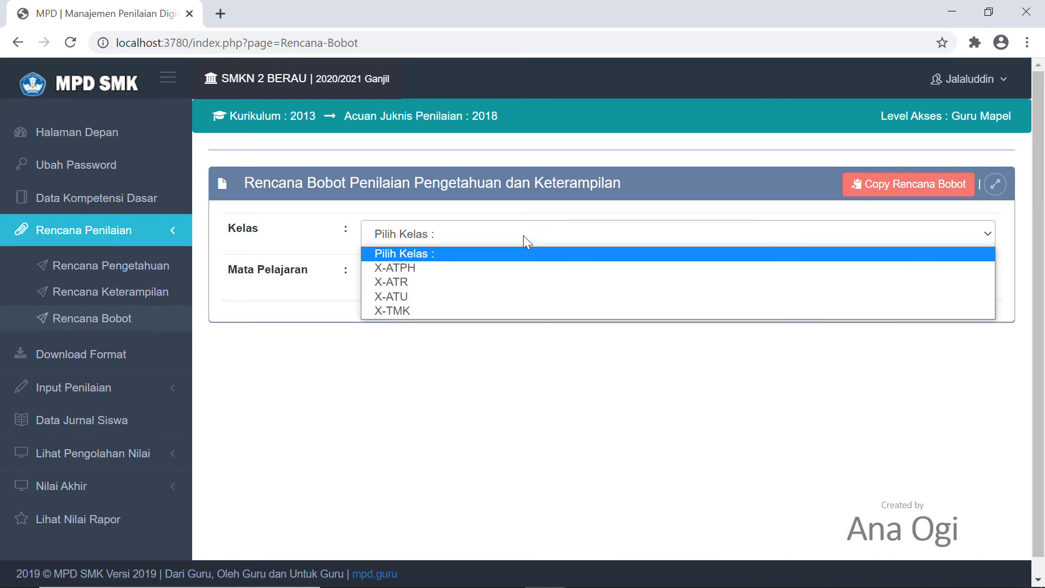
{"action": "left_click", "coordinate": [515, 265]}
{"action": "left_click", "coordinate": [509, 274]}
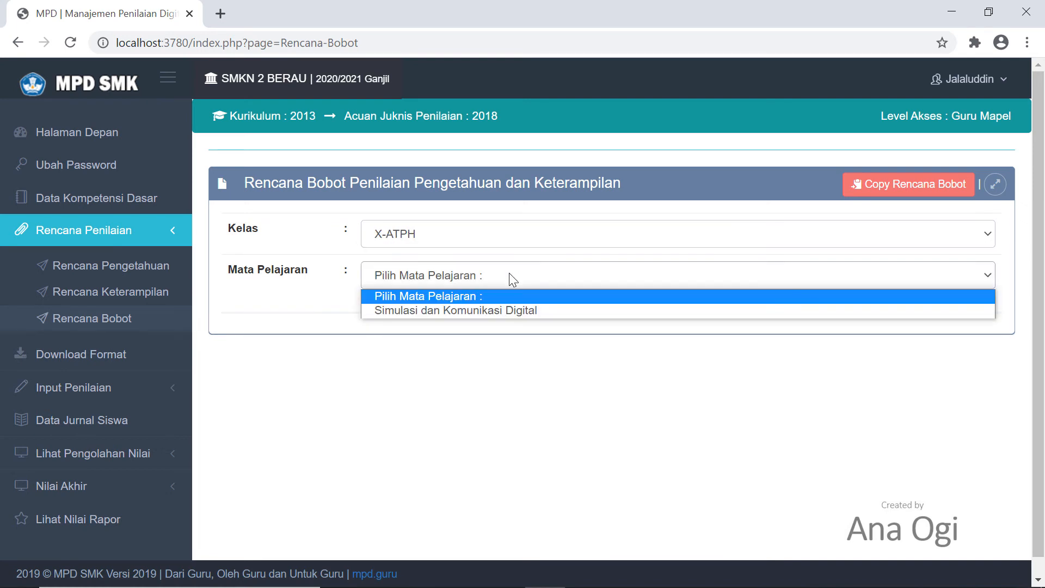
{"action": "left_click", "coordinate": [514, 310]}
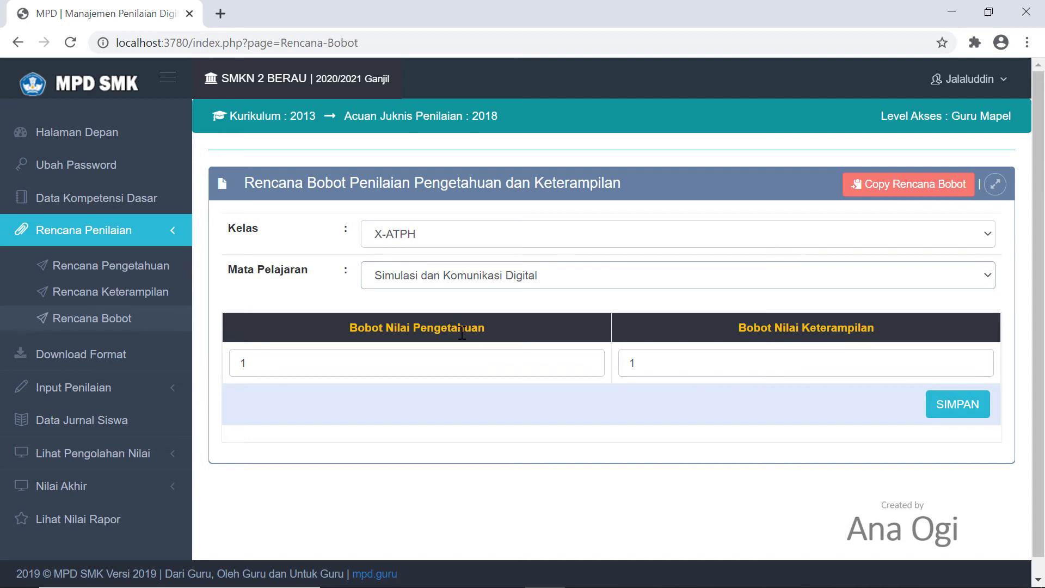
- Set Bobot Nilai Pengetahuan to 30 and Bobot Nilai Keterampilan to 70 for class X-ATPH
{"action": "double_click", "coordinate": [251, 362]}
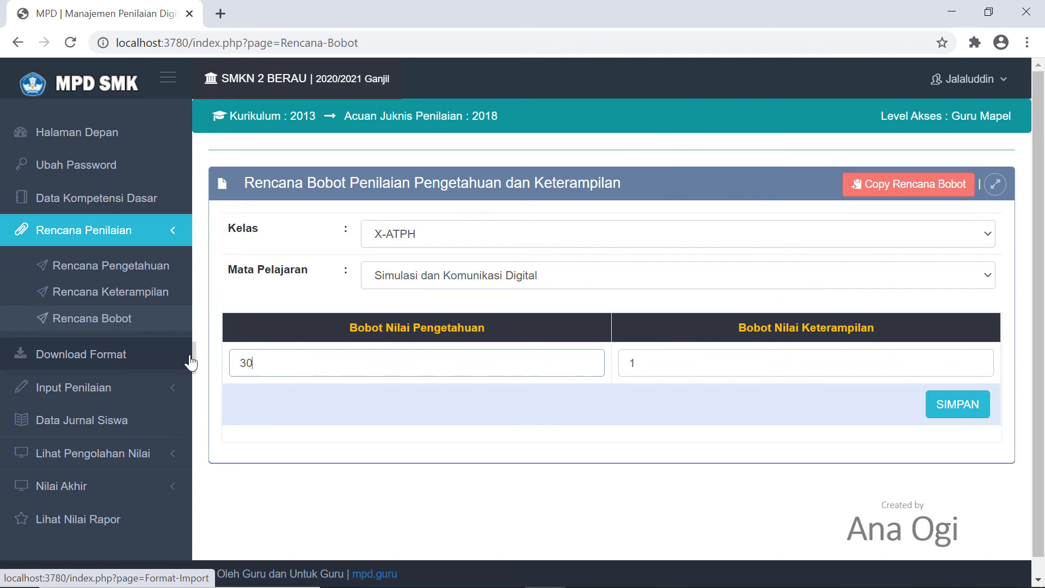
{"action": "key", "text": "Tab"}
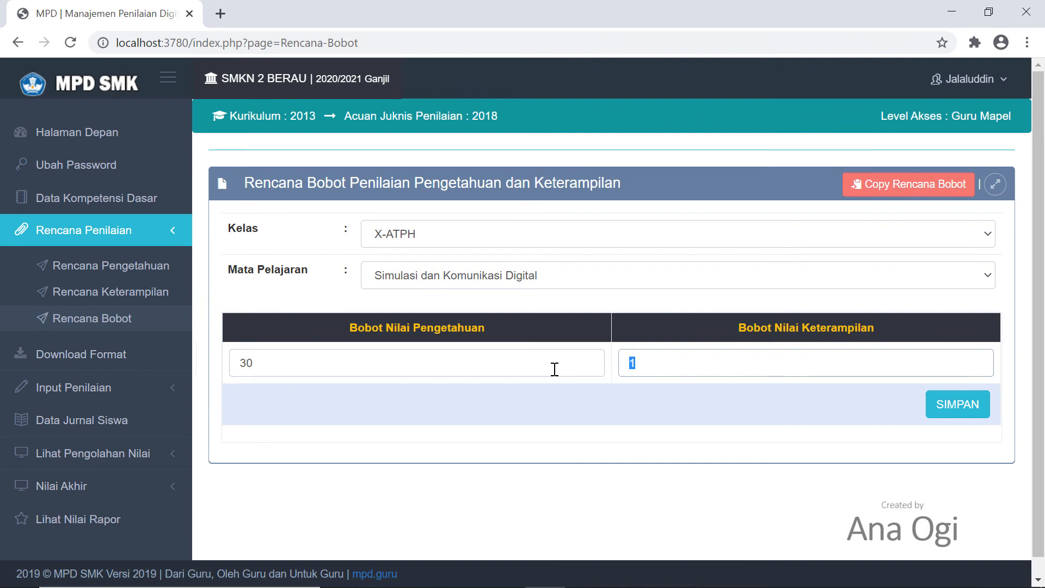
{"action": "type", "text": "70"}
{"action": "left_click", "coordinate": [267, 363]}
{"action": "left_click", "coordinate": [689, 363]}
- Set Bobot Nilai Pengetahuan to 60 and Bobot Nilai Keterampilan to 40, and save the X-ATPH weight plan
{"action": "double_click", "coordinate": [263, 361]}
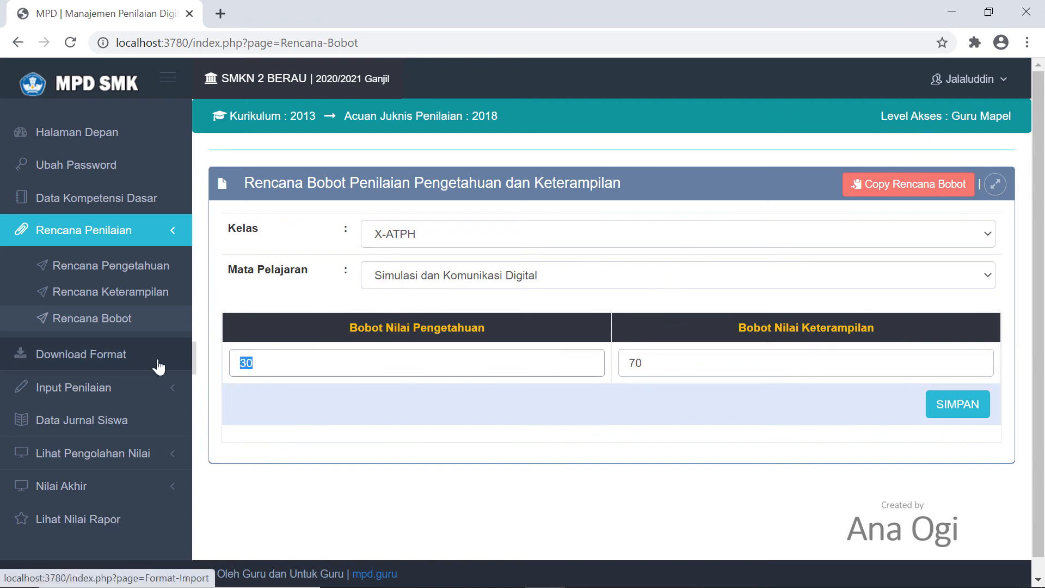
{"action": "type", "text": "60"}
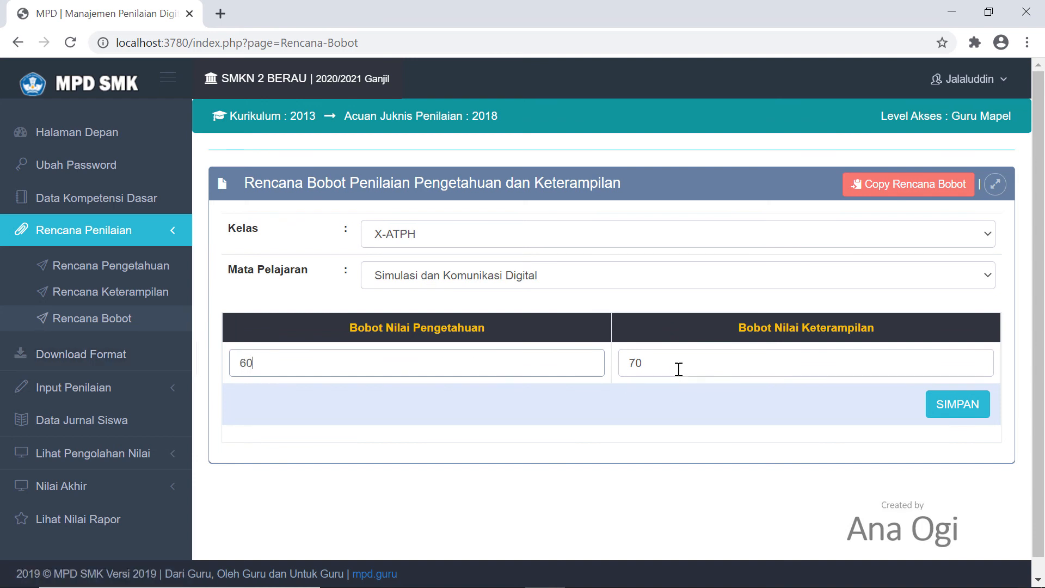
{"action": "key", "text": "Tab"}
{"action": "type", "text": "4"}
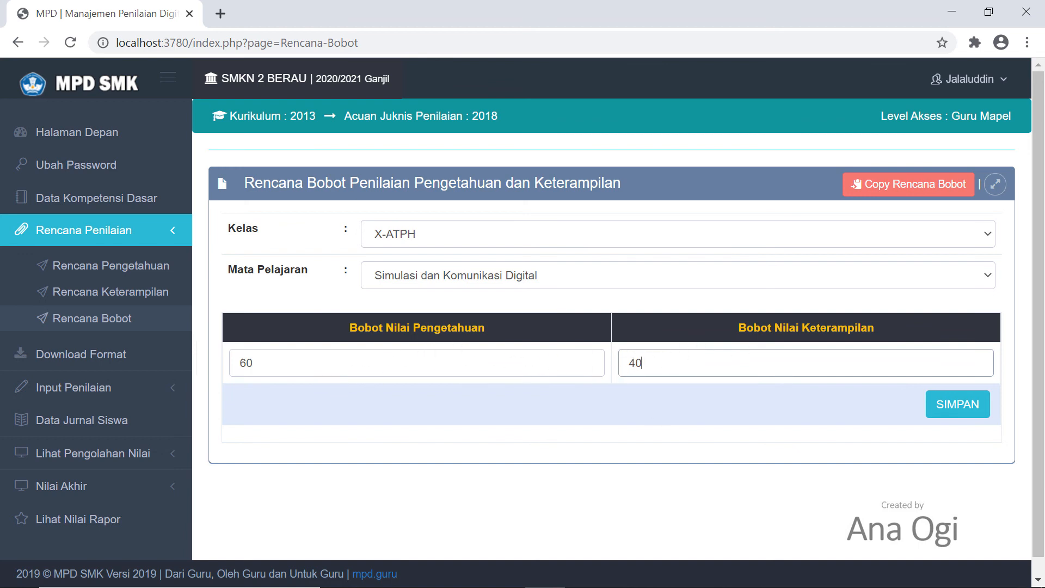
{"action": "left_click", "coordinate": [505, 582]}
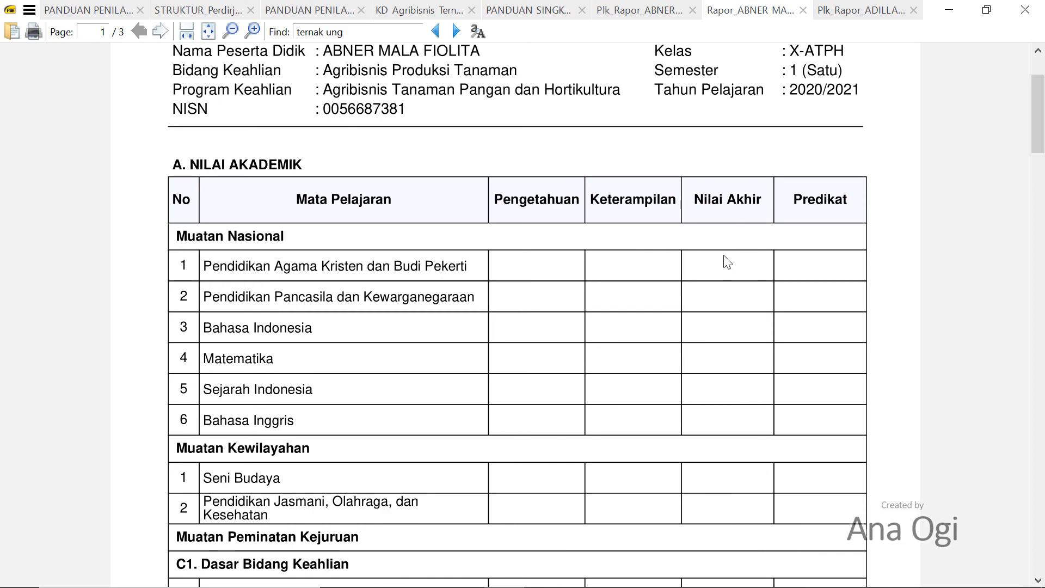
{"action": "left_click", "coordinate": [543, 562]}
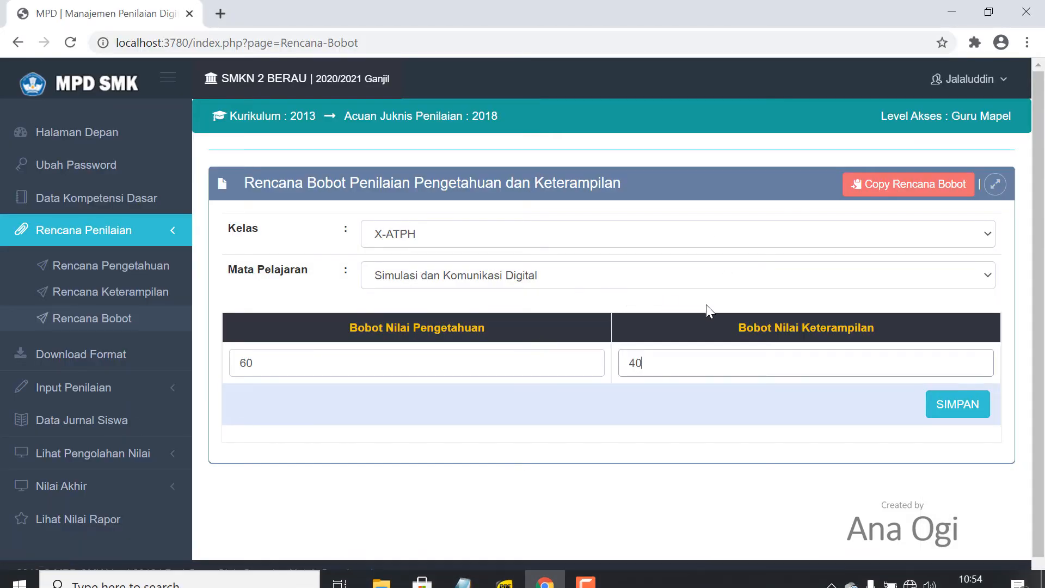
{"action": "left_click", "coordinate": [957, 404]}
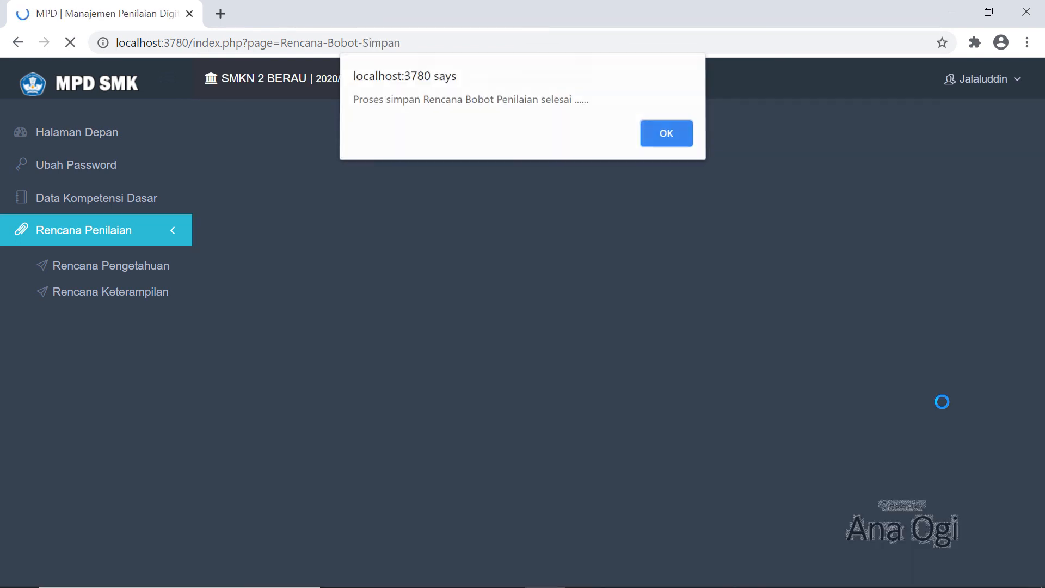
{"action": "left_click", "coordinate": [675, 139]}
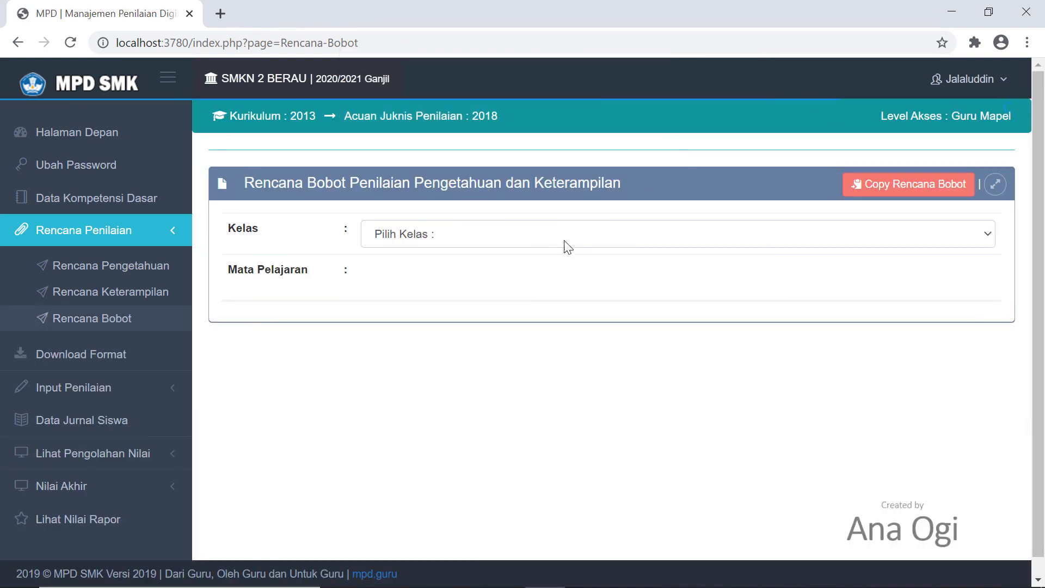
- Copy the Simulasi dan Komunikasi Digital weight plan from class X-ATPH to class X-ATR
{"action": "left_click", "coordinate": [876, 198]}
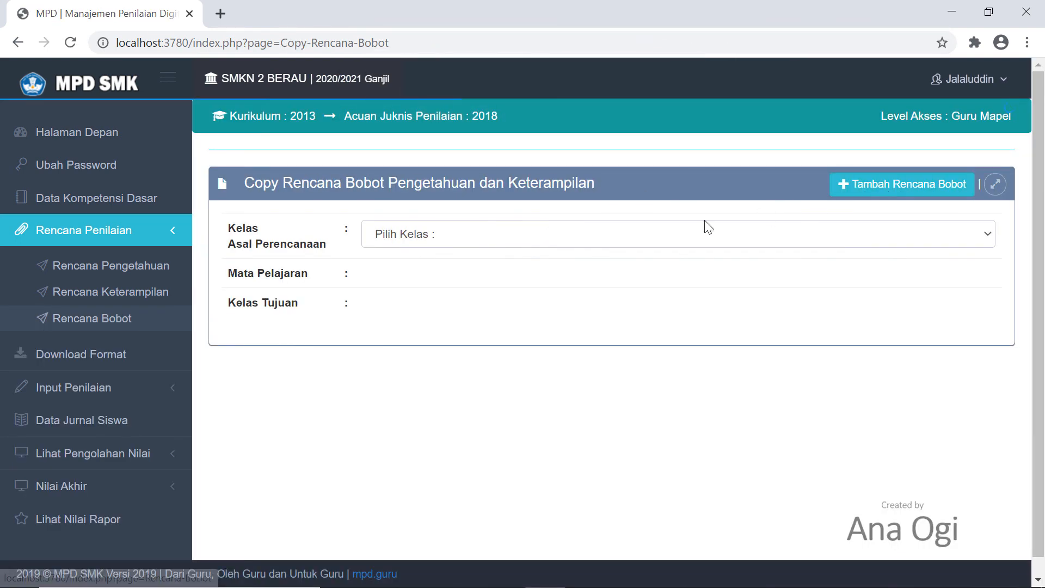
{"action": "left_click", "coordinate": [497, 235]}
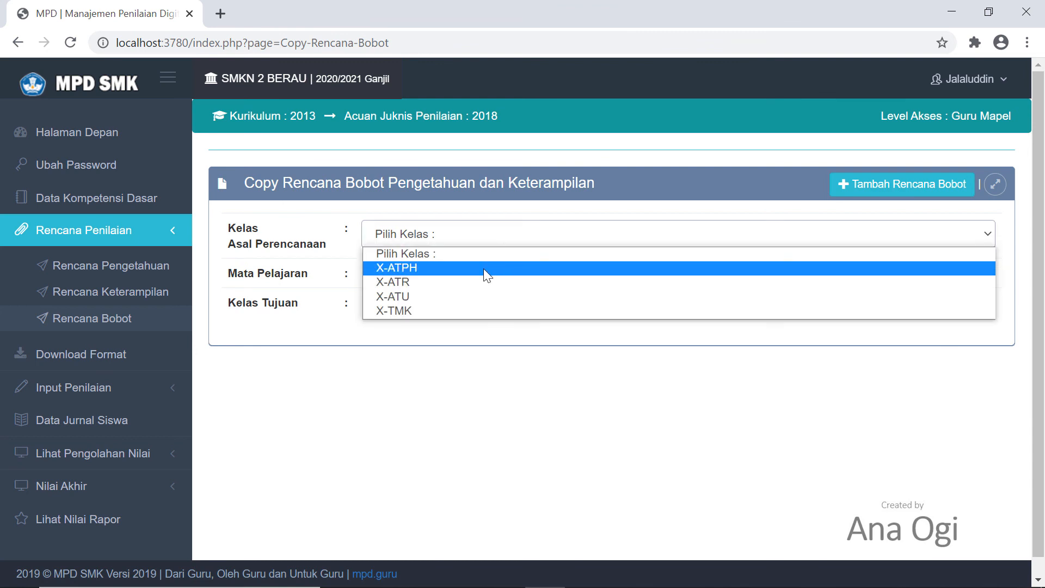
{"action": "left_click", "coordinate": [483, 269]}
{"action": "left_click", "coordinate": [465, 277]}
{"action": "left_click", "coordinate": [466, 313]}
{"action": "left_click", "coordinate": [457, 321]}
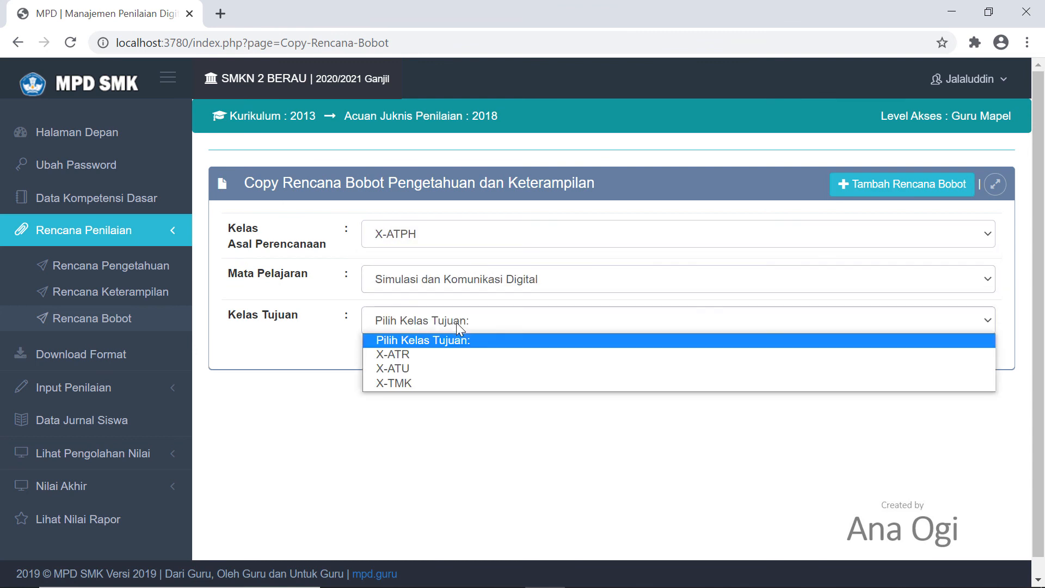
{"action": "left_click", "coordinate": [470, 356]}
{"action": "left_click", "coordinate": [407, 373]}
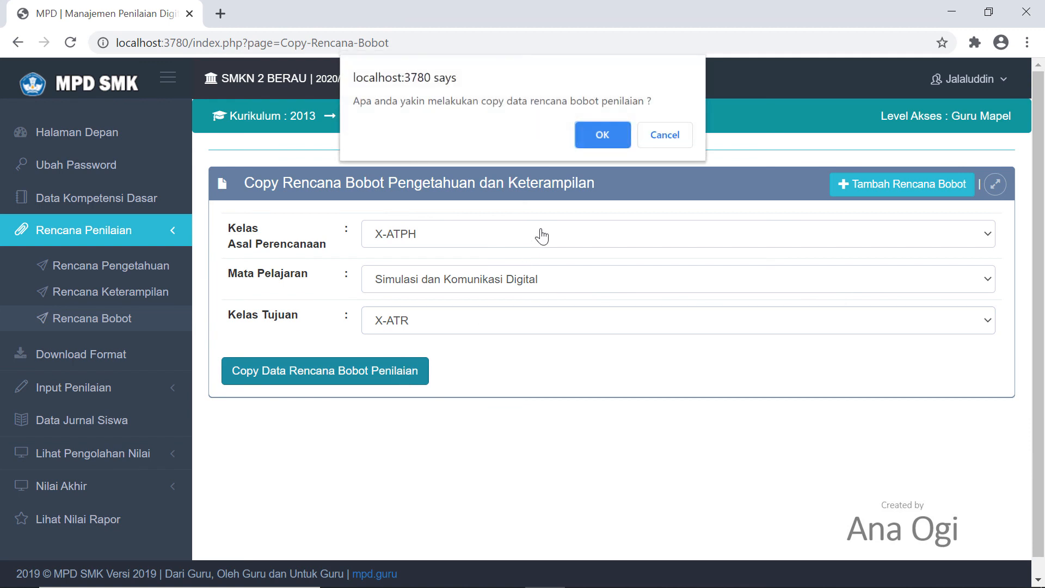
{"action": "left_click", "coordinate": [603, 132]}
{"action": "left_click", "coordinate": [668, 131]}
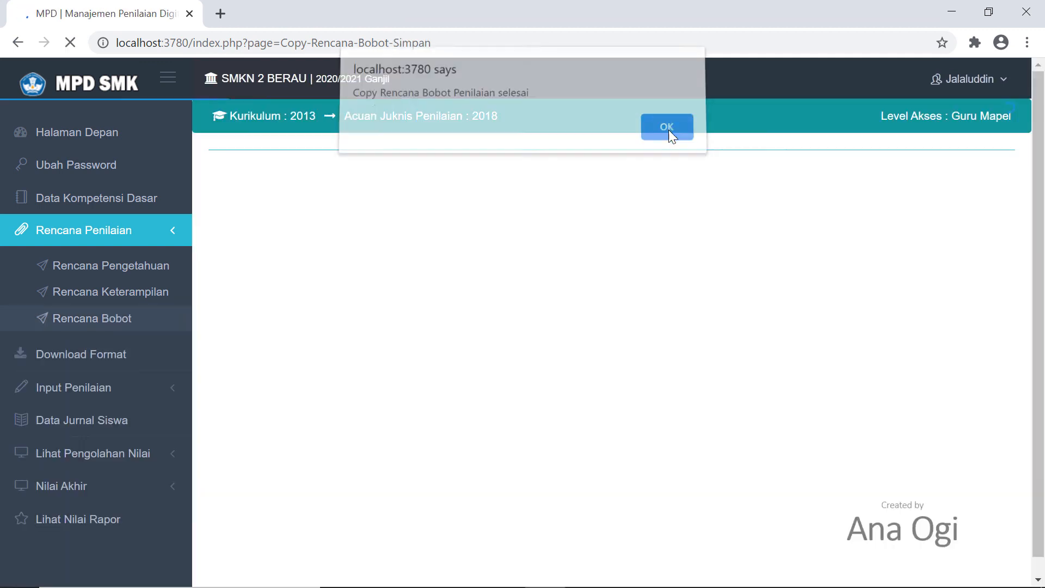
- Copy the Simulasi dan Komunikasi Digital weight plan from class X-ATPH to class X-ATU
{"action": "left_click", "coordinate": [476, 244]}
{"action": "left_click", "coordinate": [466, 268]}
{"action": "left_click", "coordinate": [451, 279]}
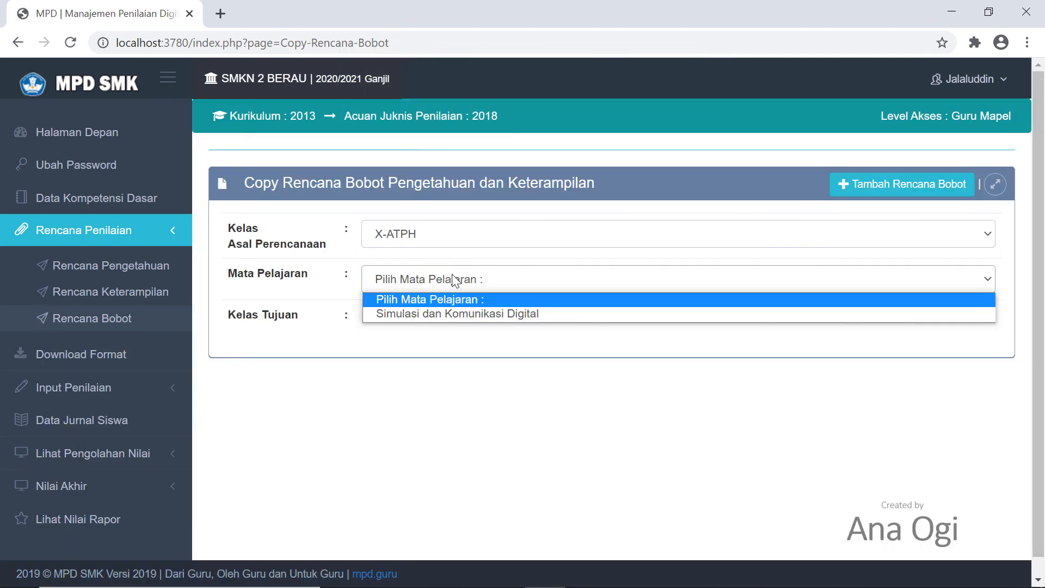
{"action": "left_click", "coordinate": [451, 313]}
{"action": "left_click", "coordinate": [428, 320]}
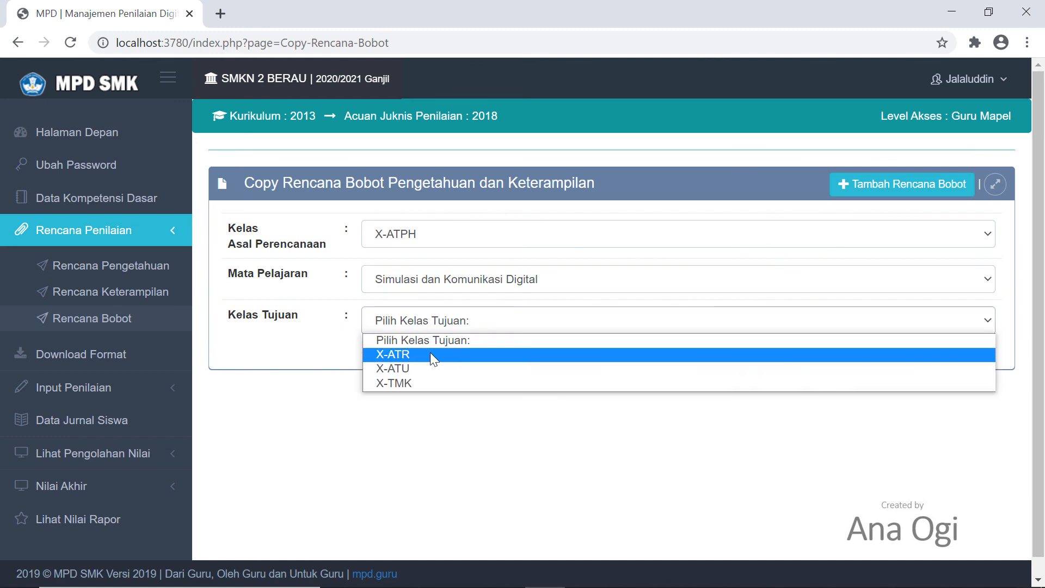
{"action": "left_click", "coordinate": [430, 352]}
{"action": "left_click", "coordinate": [449, 327]}
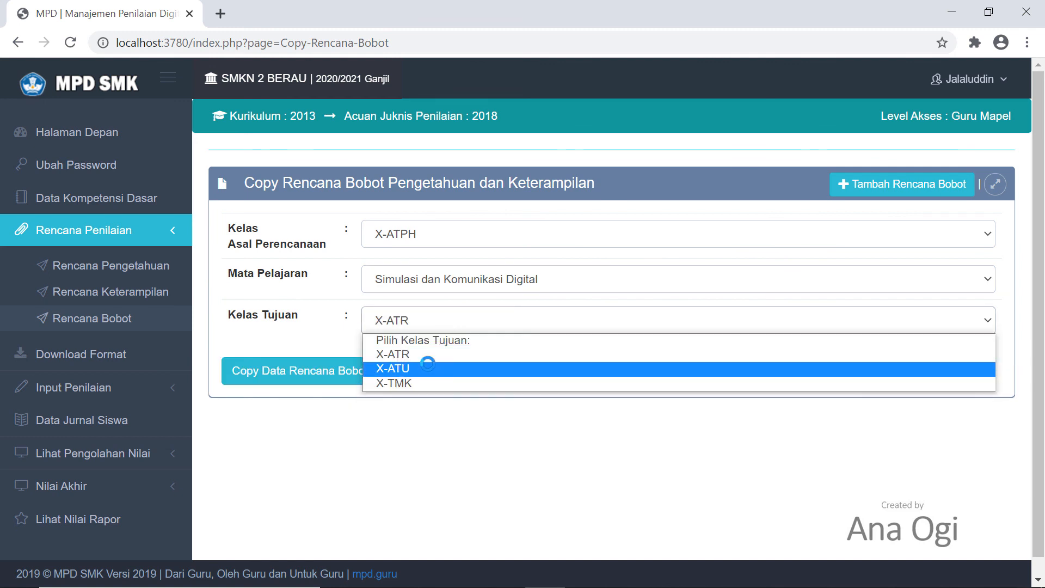
{"action": "left_click", "coordinate": [428, 365]}
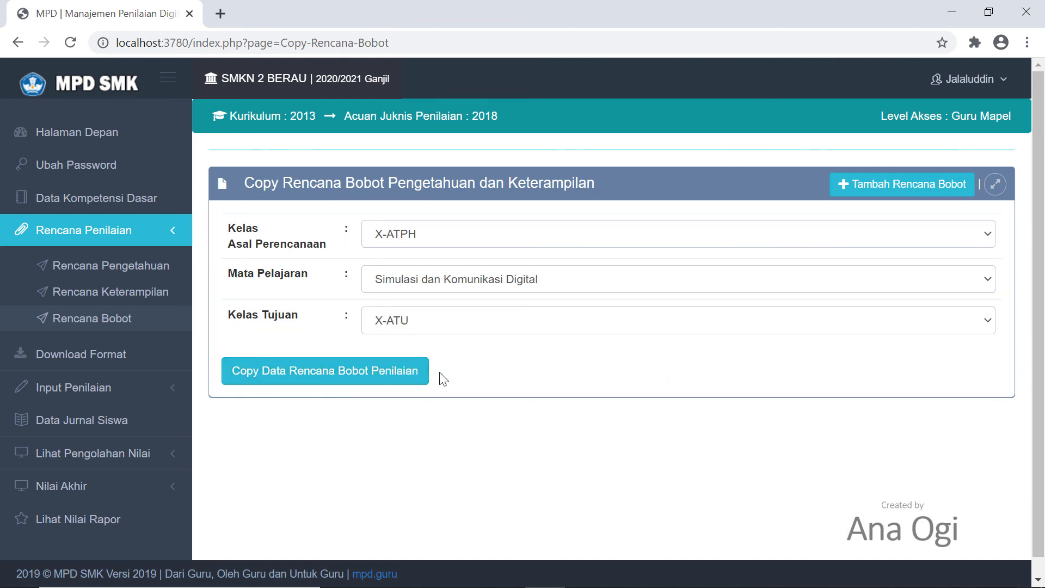
{"action": "left_click", "coordinate": [384, 380]}
{"action": "left_click", "coordinate": [619, 135]}
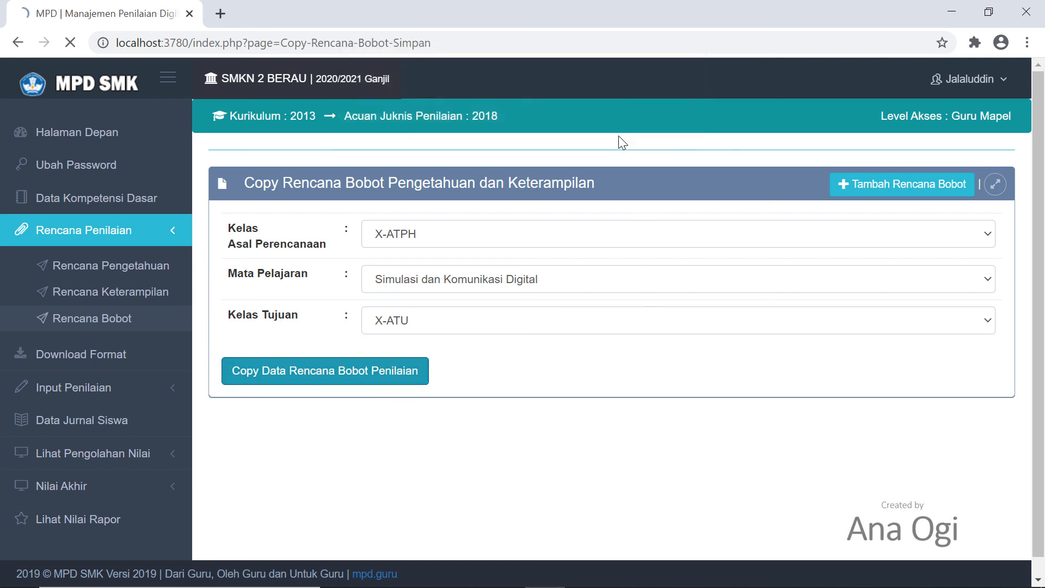
{"action": "left_click", "coordinate": [668, 136]}
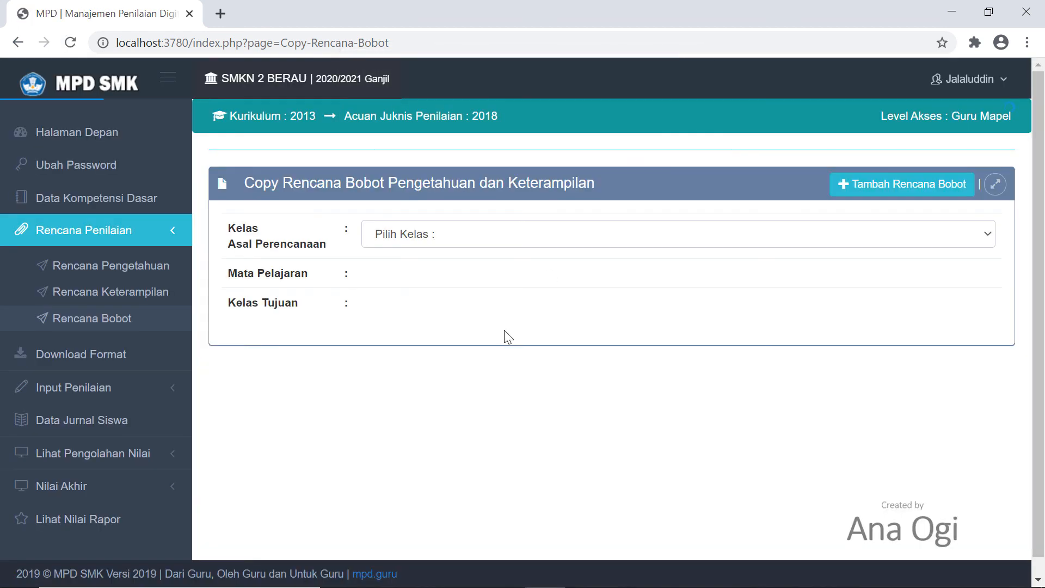
- Copy the Simulasi dan Komunikasi Digital weight plan from class X-ATPH to class X-TMK
{"action": "left_click", "coordinate": [483, 238]}
{"action": "left_click", "coordinate": [481, 266]}
{"action": "left_click", "coordinate": [471, 281]}
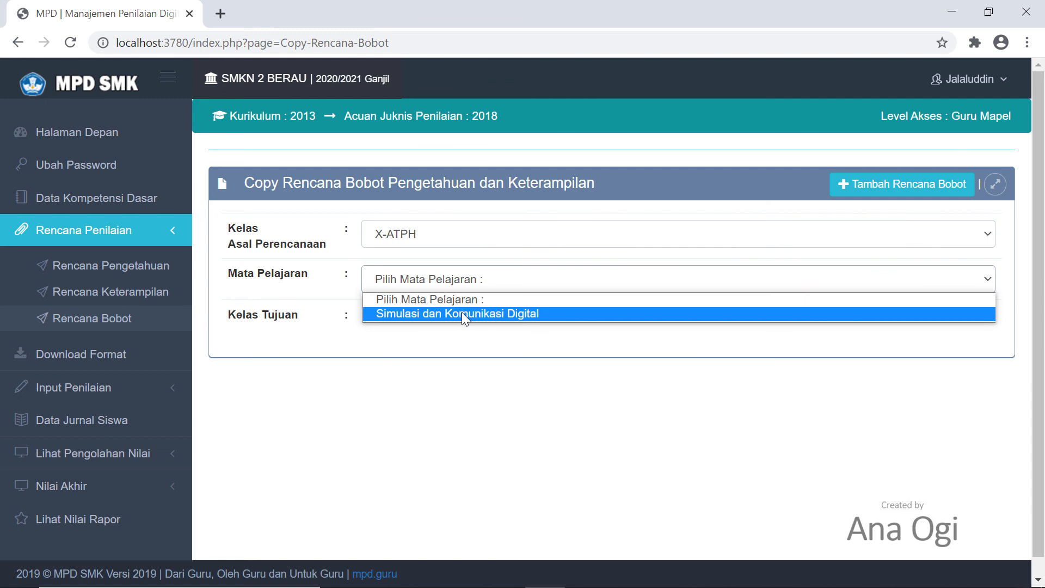
{"action": "left_click", "coordinate": [461, 312]}
{"action": "left_click", "coordinate": [427, 325]}
{"action": "left_click", "coordinate": [427, 382]}
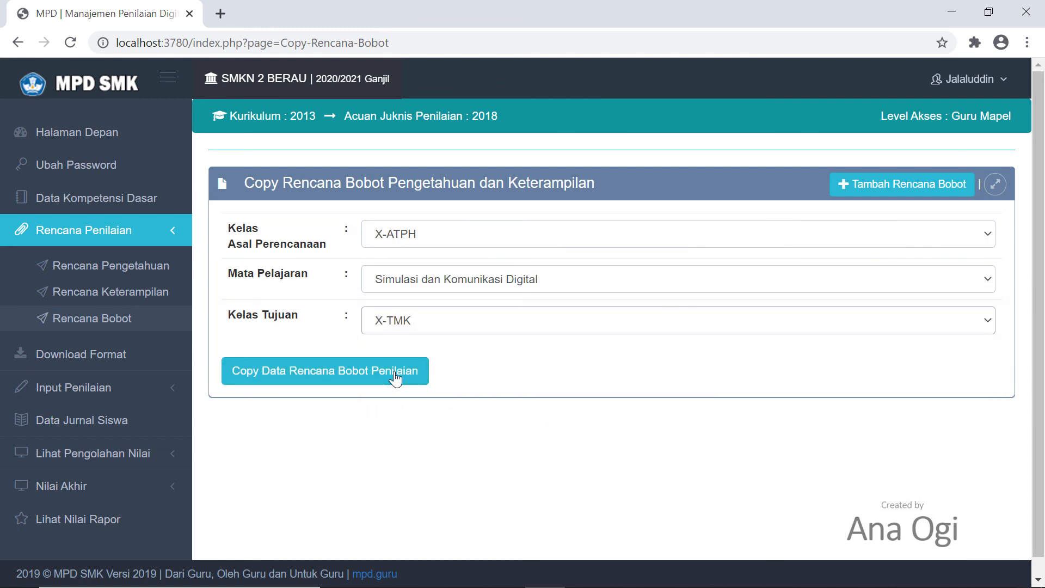
{"action": "left_click", "coordinate": [397, 373]}
{"action": "left_click", "coordinate": [607, 136]}
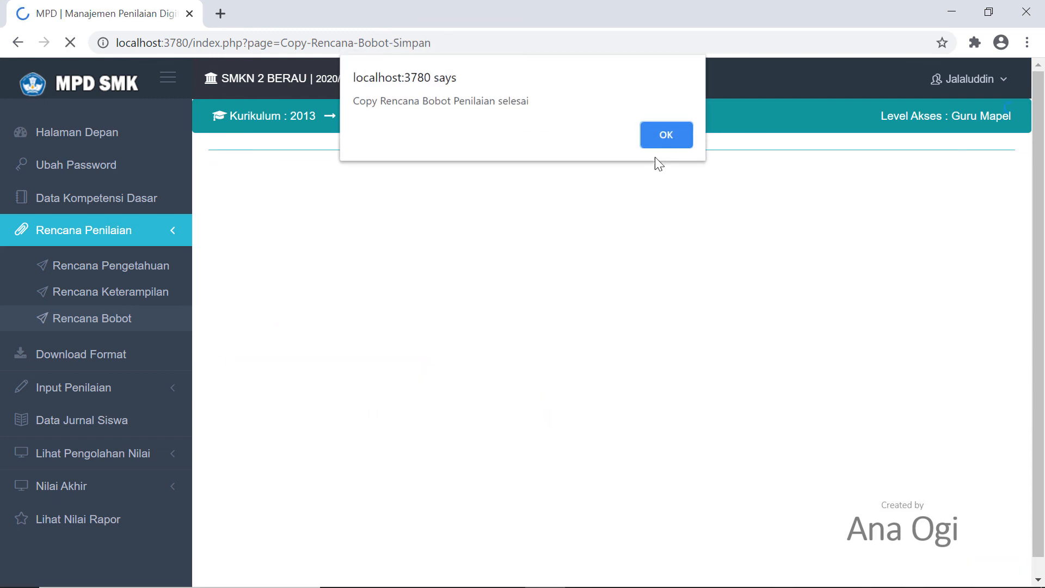
{"action": "left_click", "coordinate": [675, 131]}
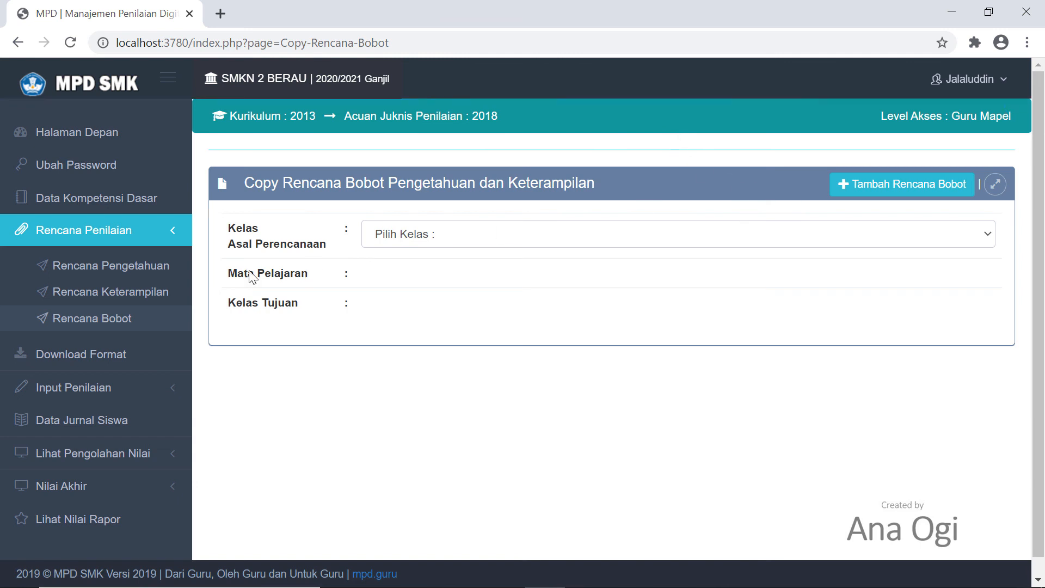
- Check the Simulasi dan Komunikasi Digital weight plans of classes X-ATPH and X-ATR in Rencana Bobot
{"action": "left_click", "coordinate": [116, 317]}
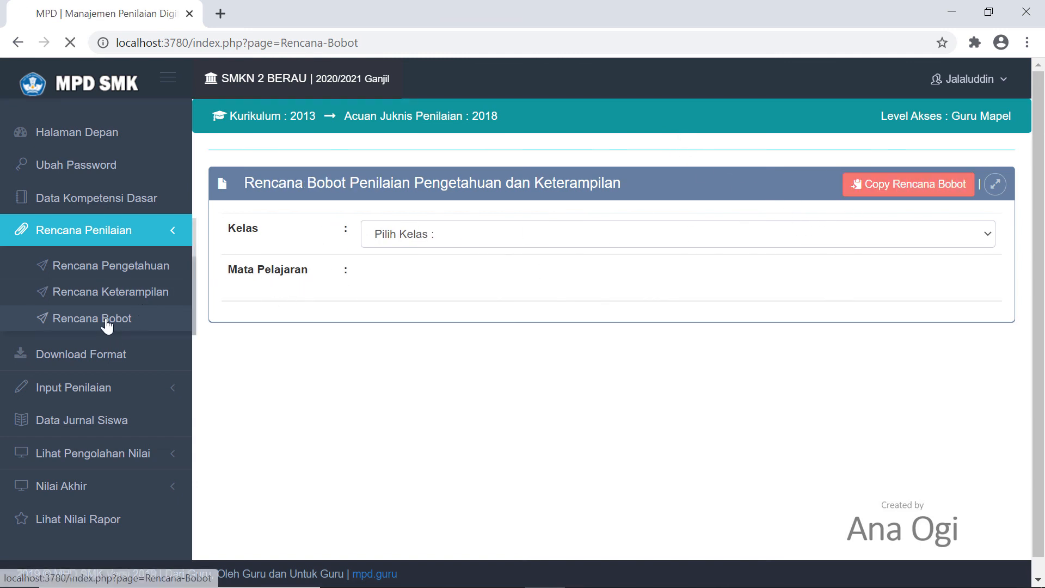
{"action": "left_click", "coordinate": [518, 238]}
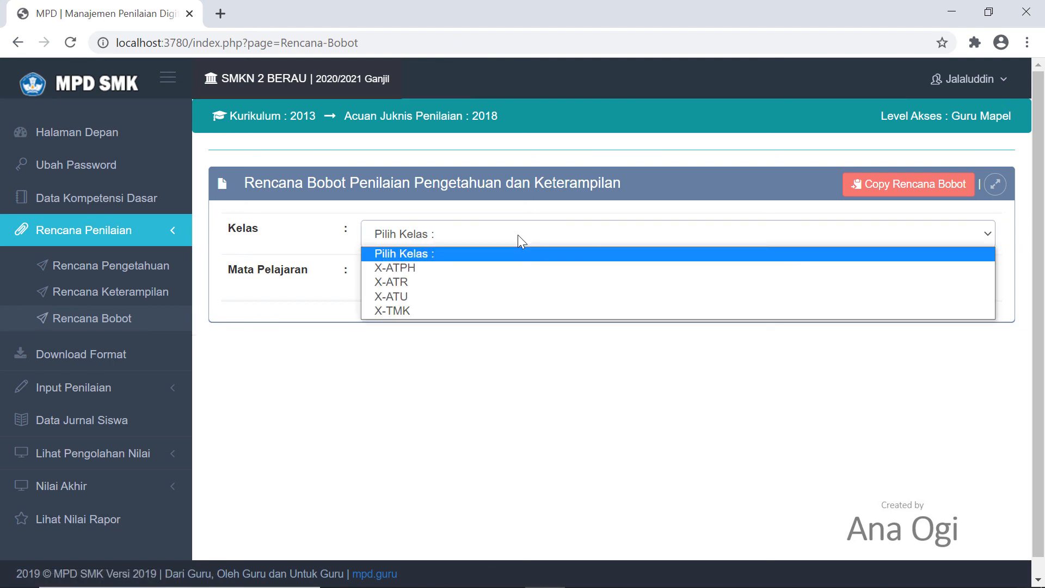
{"action": "left_click", "coordinate": [503, 267]}
{"action": "left_click", "coordinate": [513, 276]}
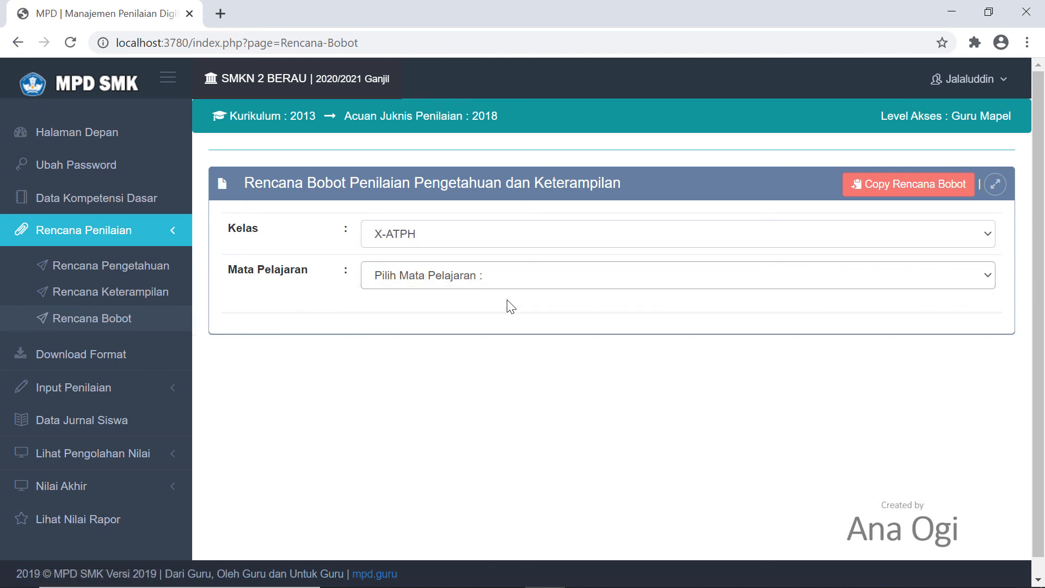
{"action": "left_click", "coordinate": [509, 310]}
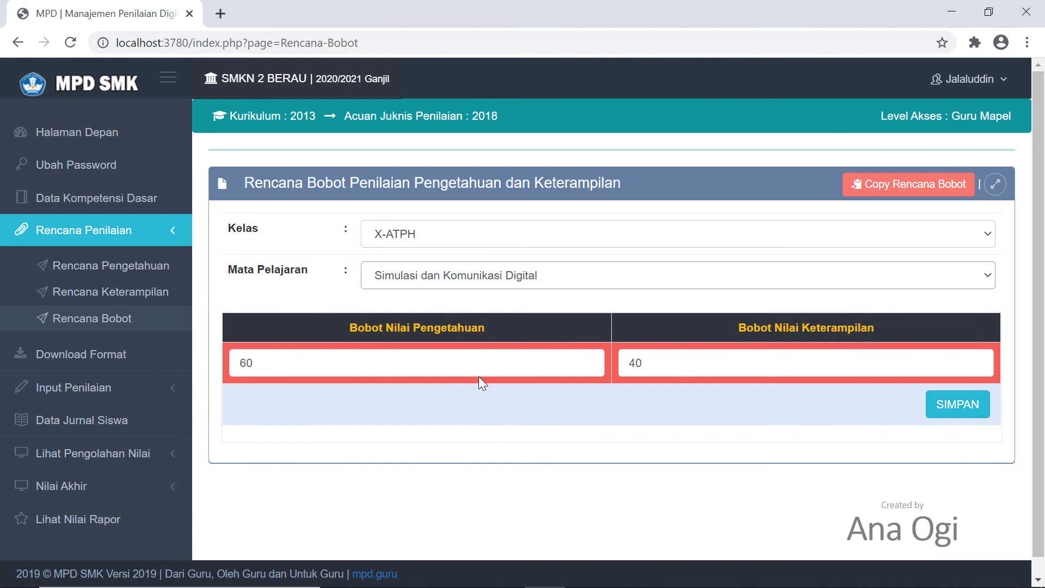
{"action": "left_click", "coordinate": [455, 234]}
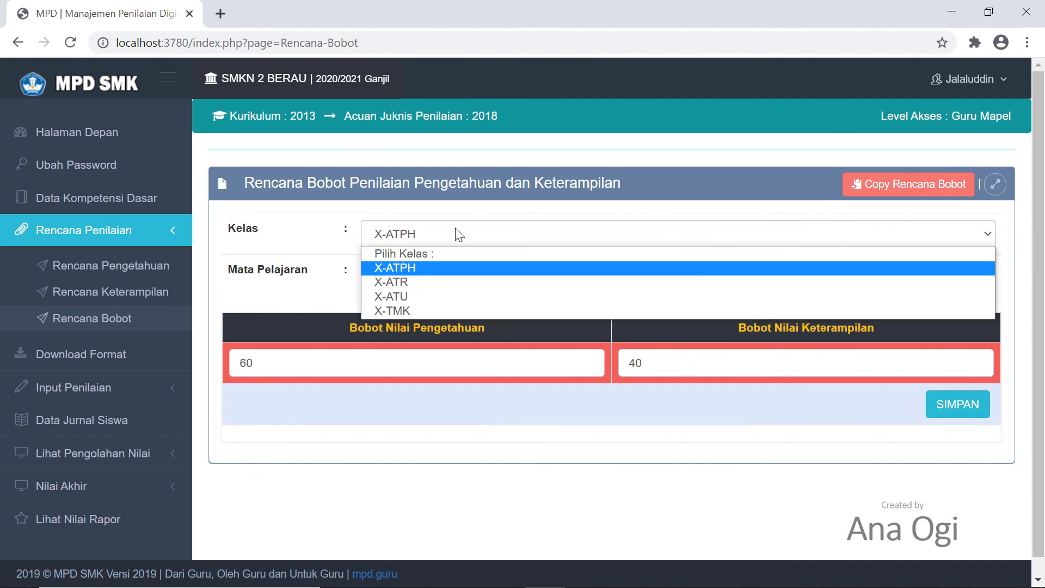
{"action": "left_click", "coordinate": [452, 281]}
{"action": "left_click", "coordinate": [454, 283]}
{"action": "left_click", "coordinate": [446, 308]}
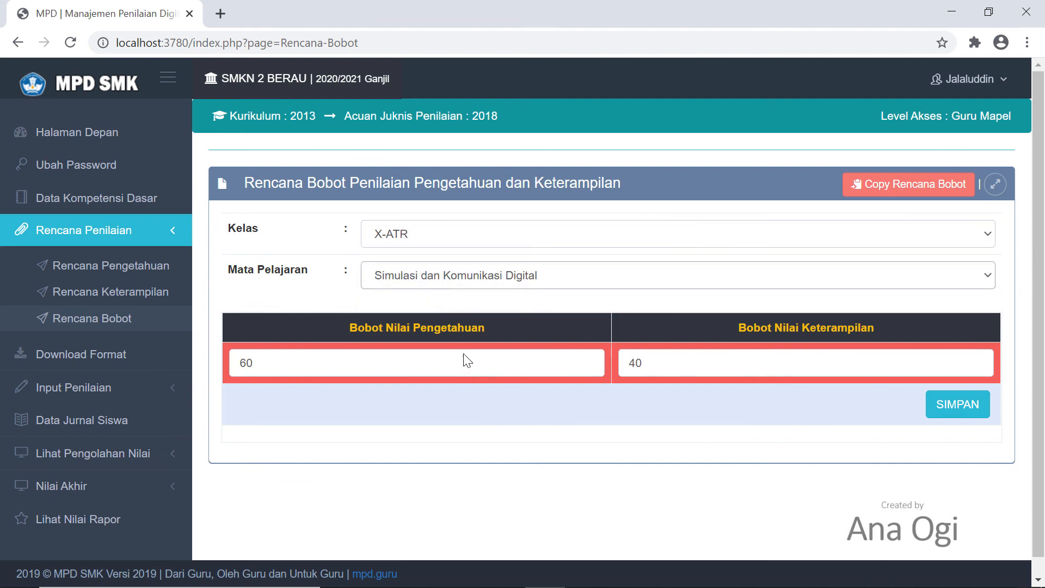
- Check the Simulasi dan Komunikasi Digital weight plans of classes X-ATU and X-TMK
{"action": "left_click", "coordinate": [473, 234]}
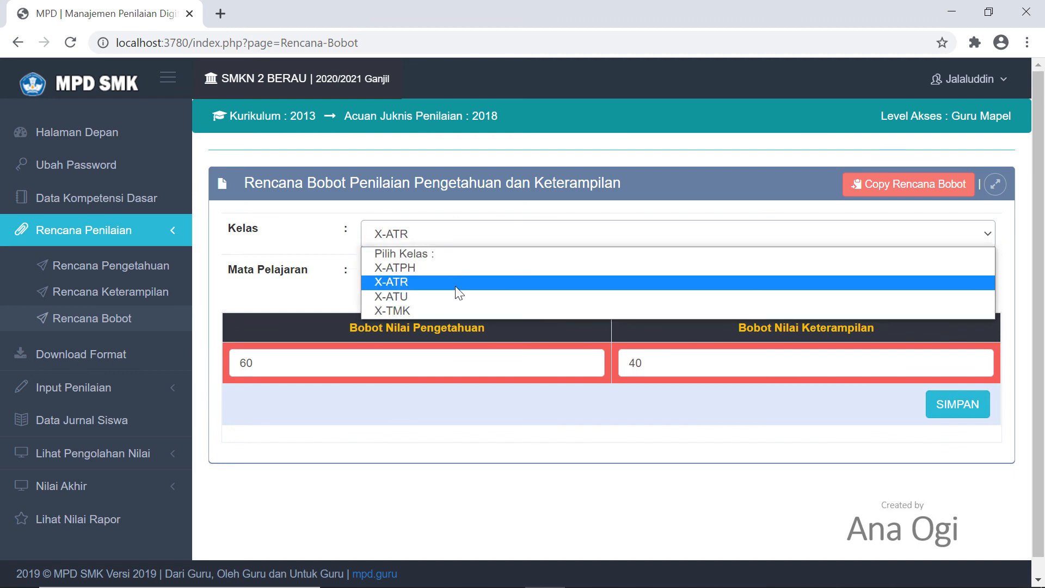
{"action": "left_click", "coordinate": [449, 295]}
{"action": "left_click", "coordinate": [467, 282]}
{"action": "left_click", "coordinate": [463, 305]}
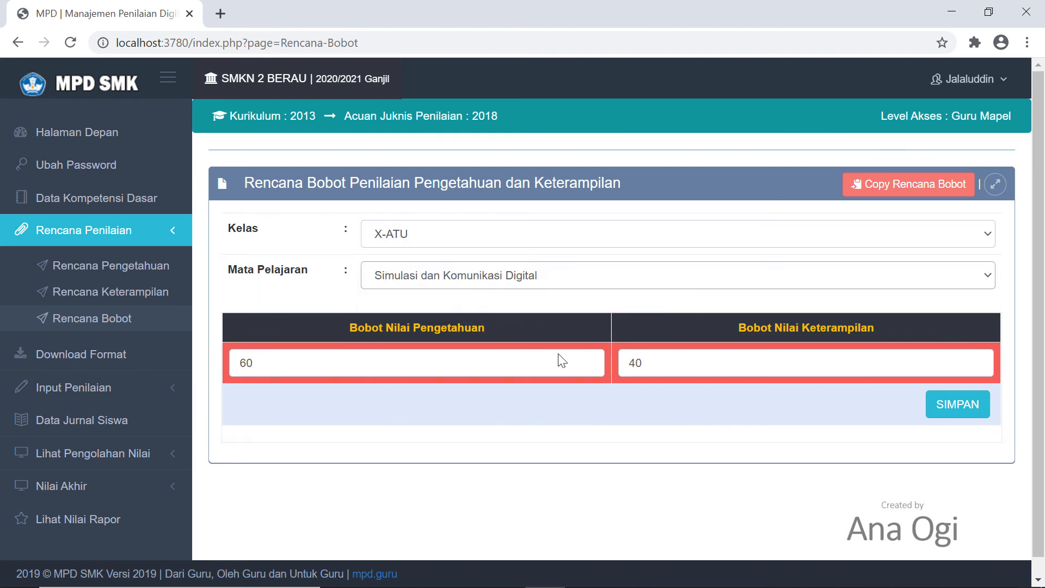
{"action": "left_click", "coordinate": [466, 227]}
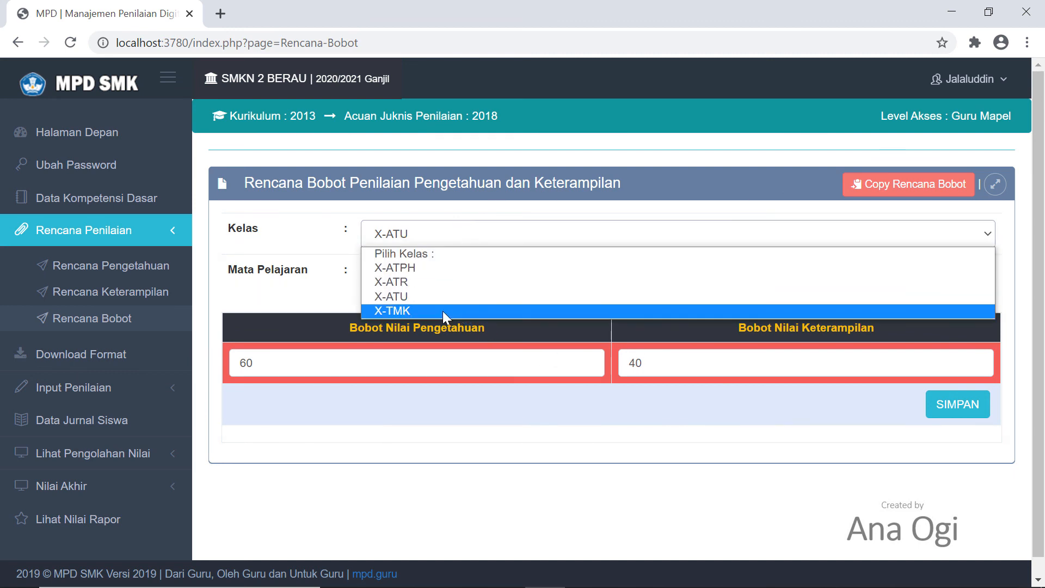
{"action": "left_click", "coordinate": [442, 311]}
{"action": "left_click", "coordinate": [460, 277]}
{"action": "left_click", "coordinate": [447, 309]}
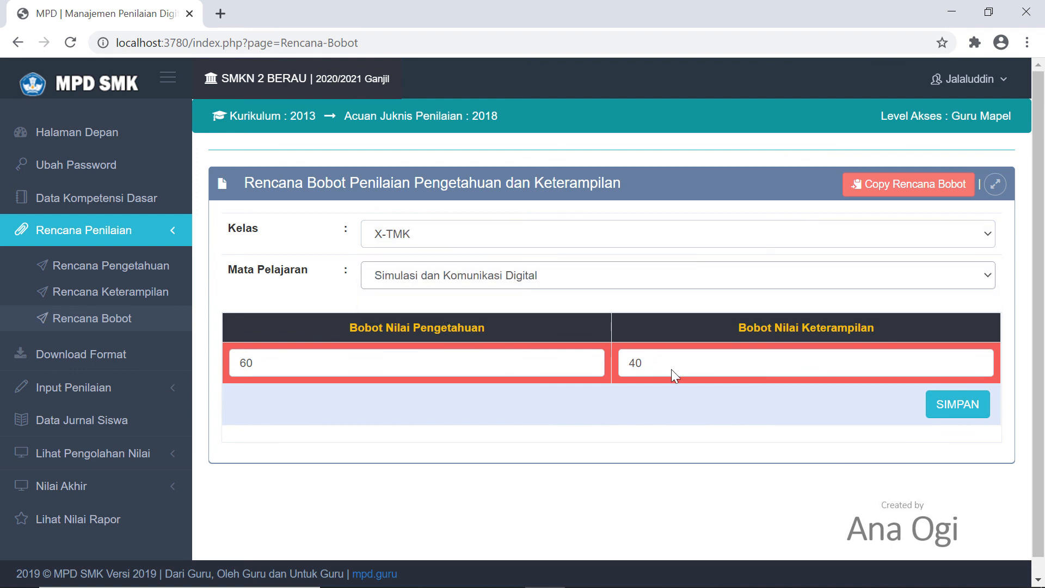